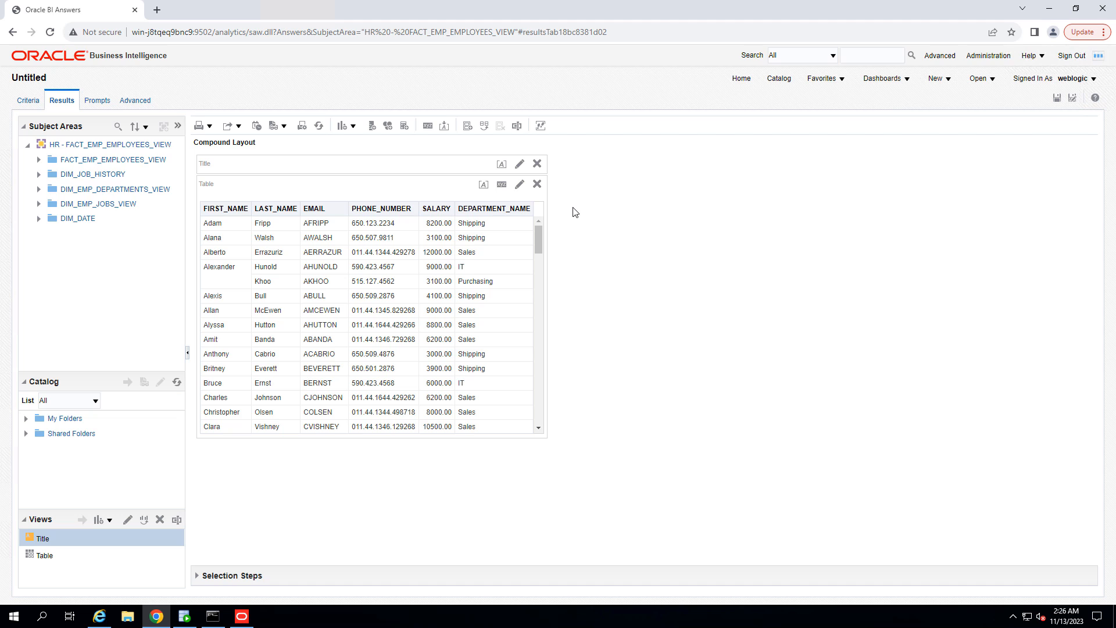
left_click(492, 228)
left_click(214, 225)
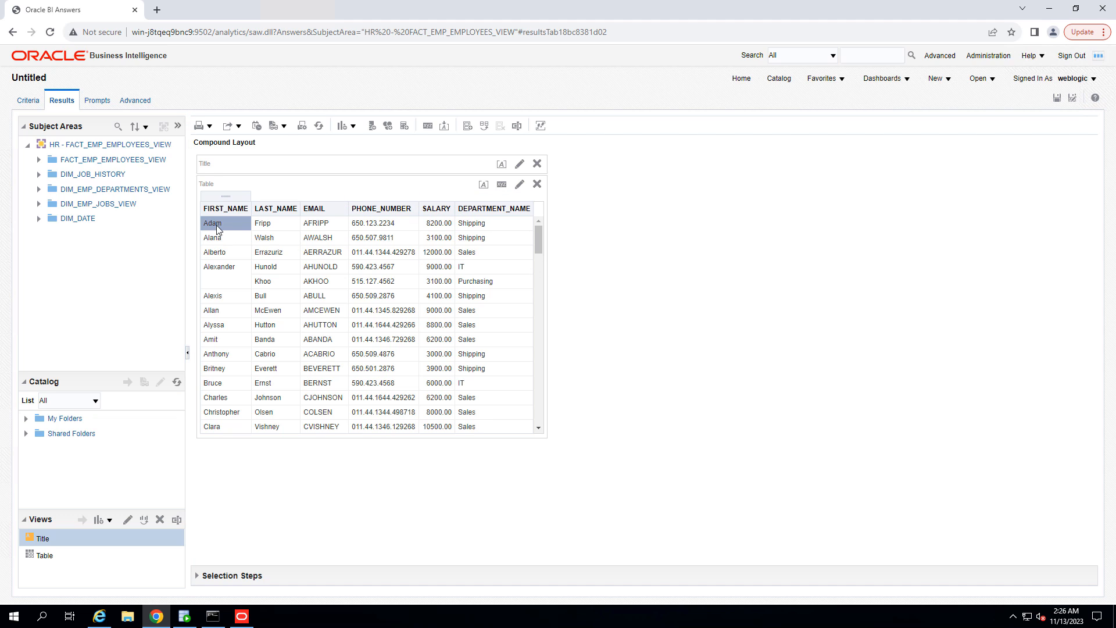
left_click(493, 205)
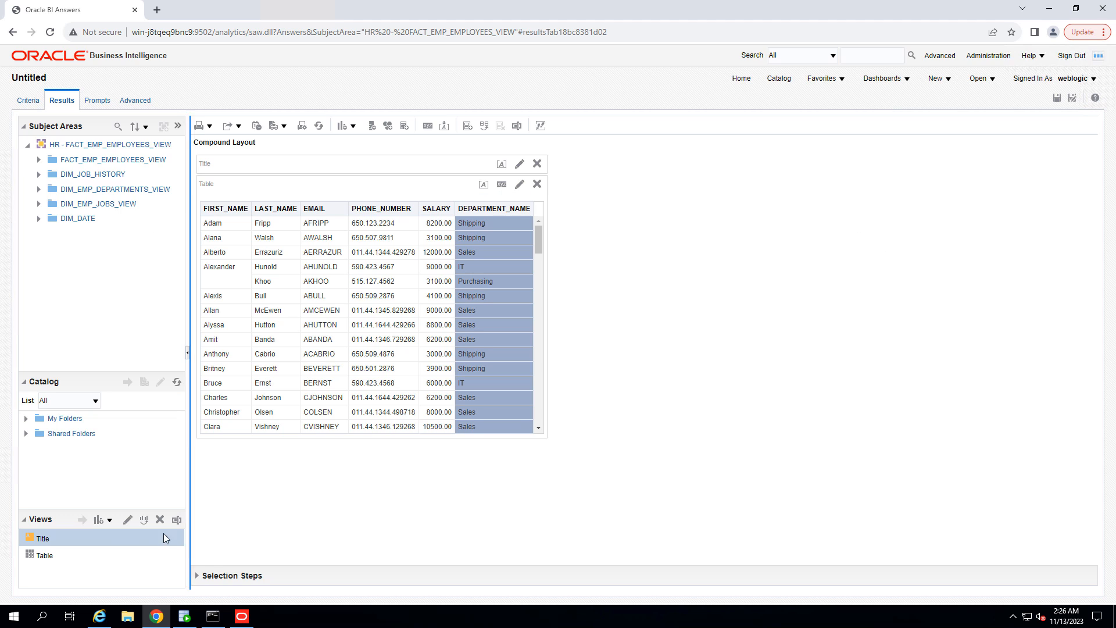
Step: Add a new Pie graph view to the analysis
left_click(110, 521)
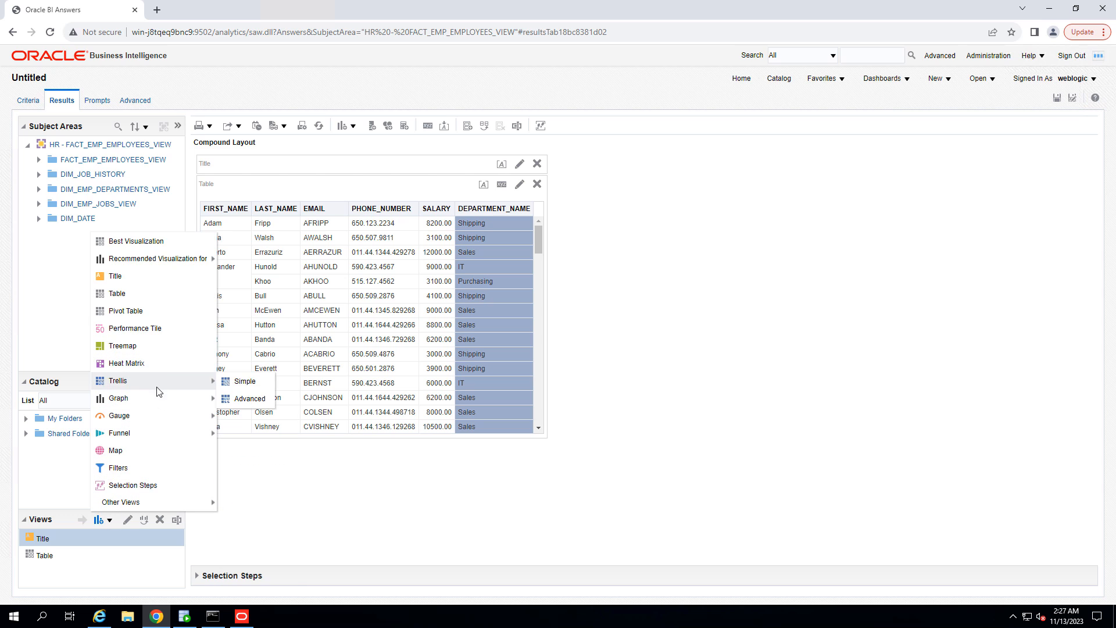
mouse_move(161, 405)
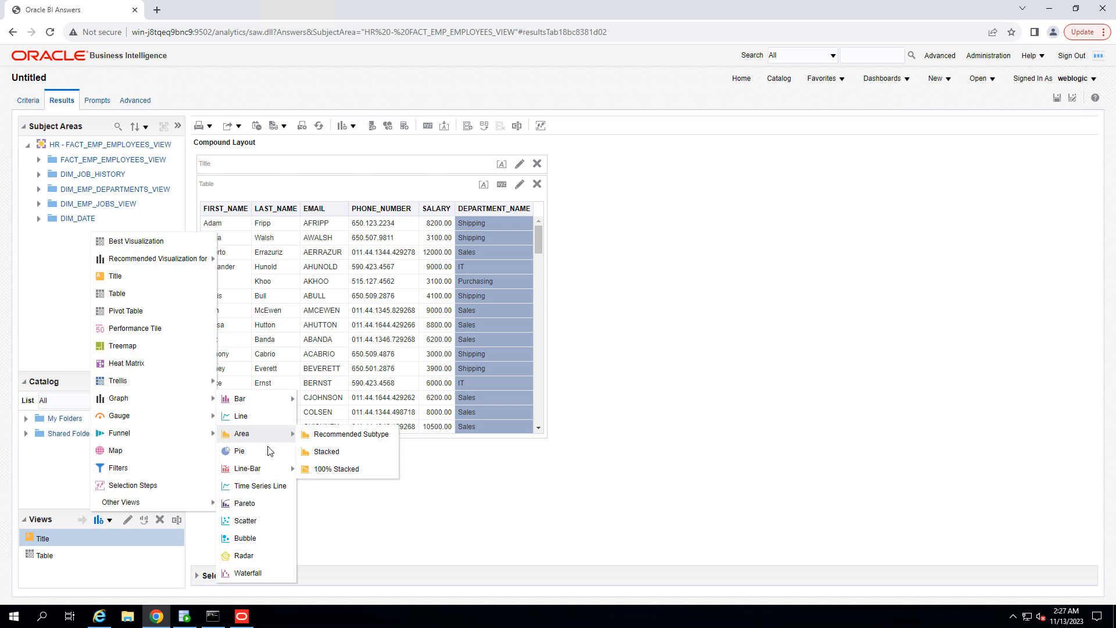
left_click(238, 451)
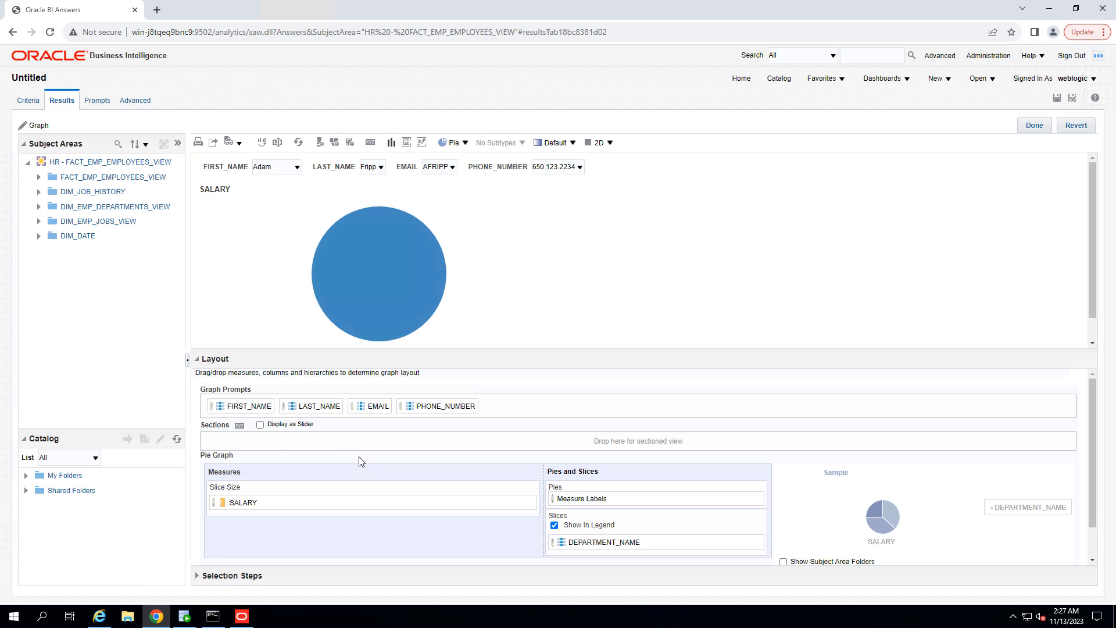
Step: Exclude FIRST_NAME, LAST_NAME, EMAIL and PHONE_NUMBER from the pie graph's prompts
scroll(228, 425, "down", 1)
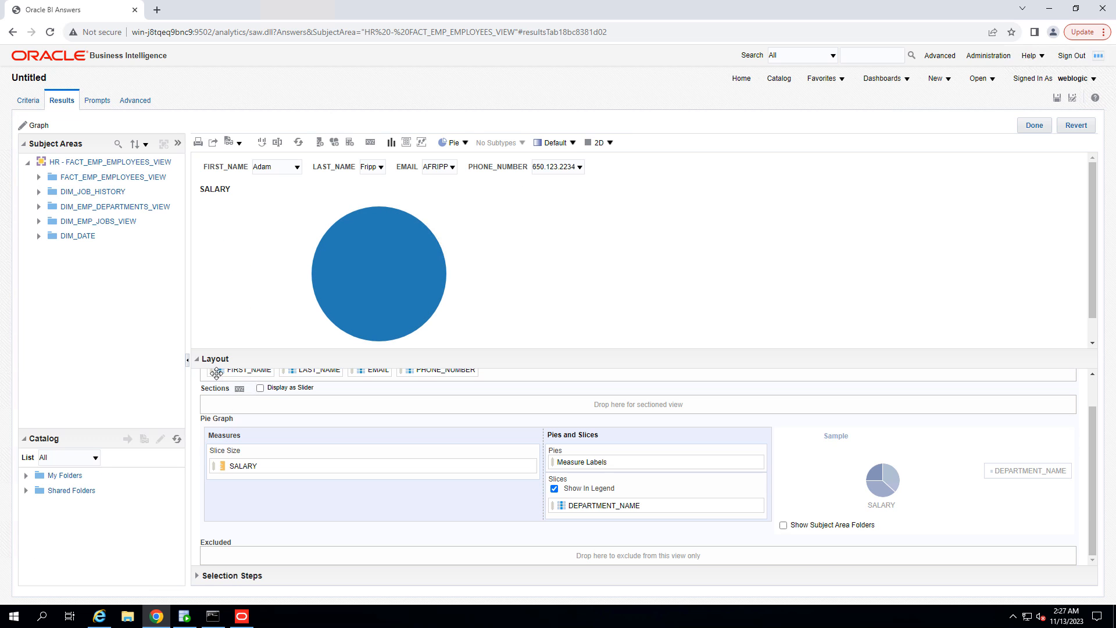
left_click_drag(213, 369, 278, 561)
left_click_drag(243, 378, 251, 553)
left_click_drag(232, 404, 387, 549)
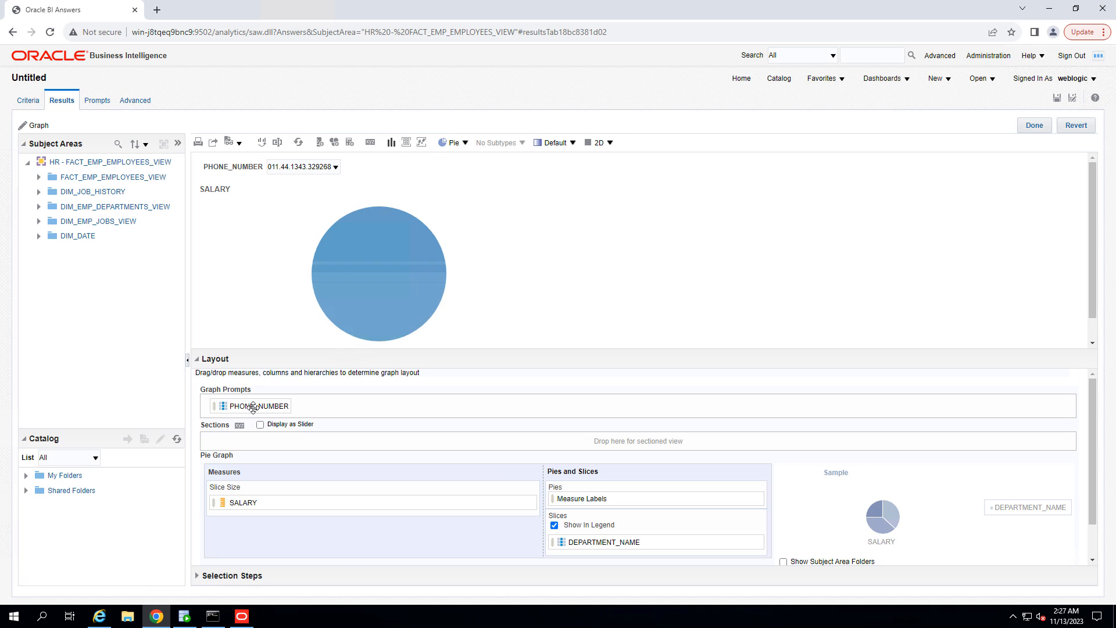
left_click_drag(265, 405, 462, 553)
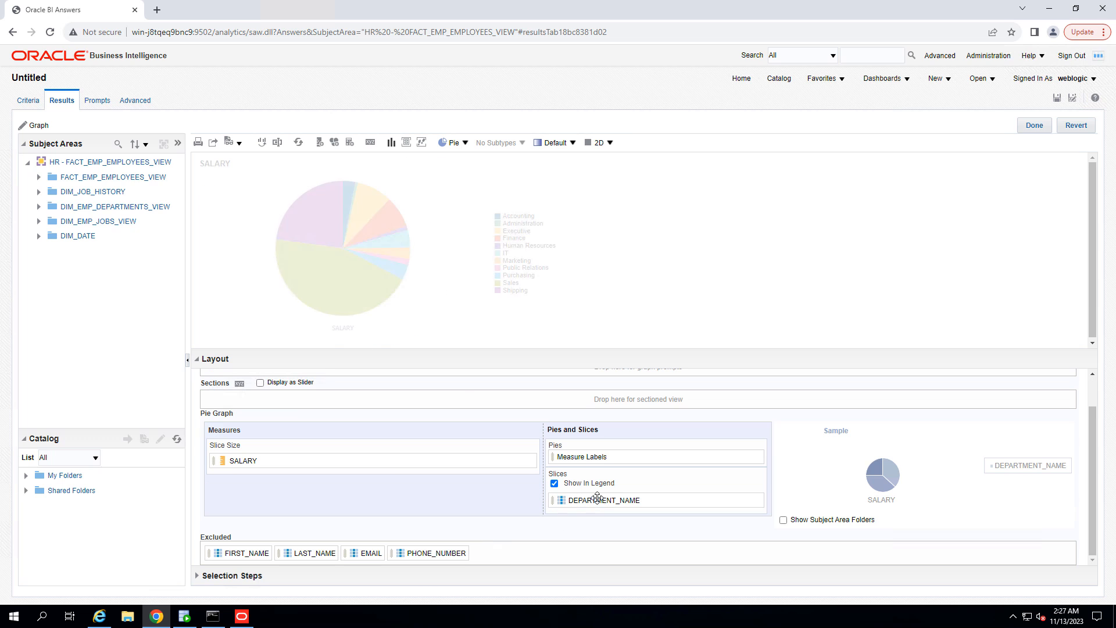
Step: Finish editing the pie graph and place it beside the table in the compound layout
mouse_move(593, 499)
left_mouse_down()
mouse_move(593, 456)
mouse_move(605, 497)
left_mouse_up()
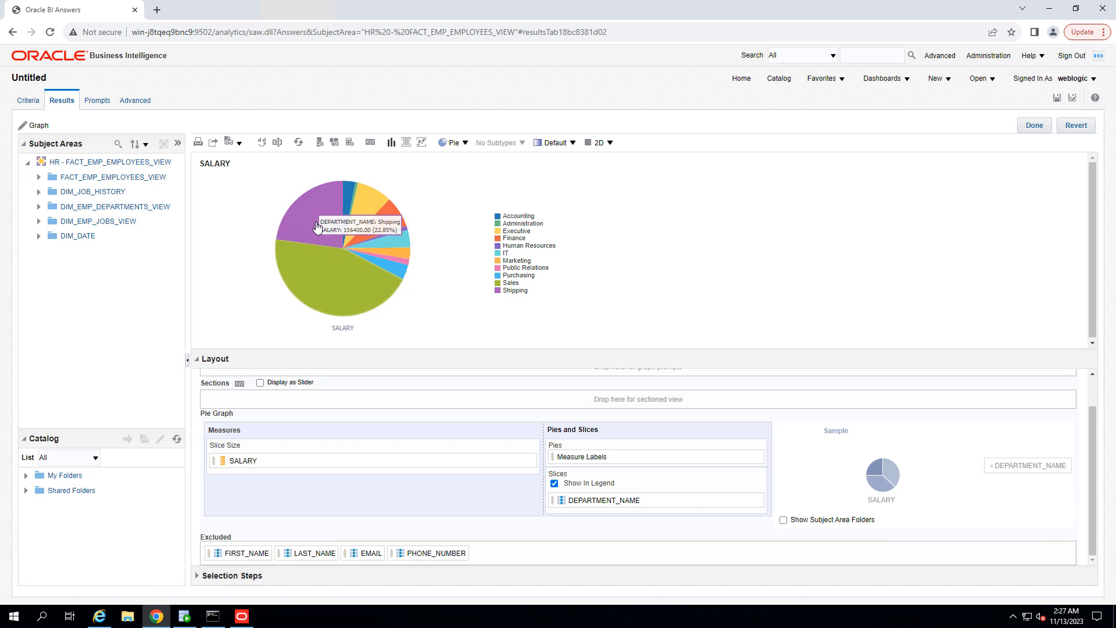
mouse_move(378, 228)
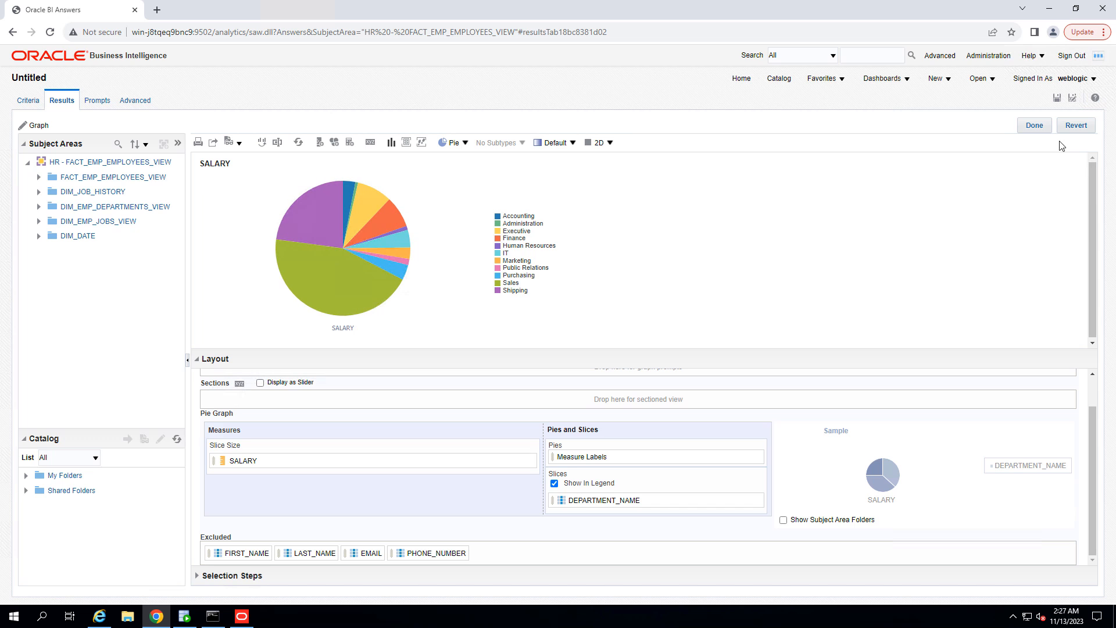
left_click(1035, 126)
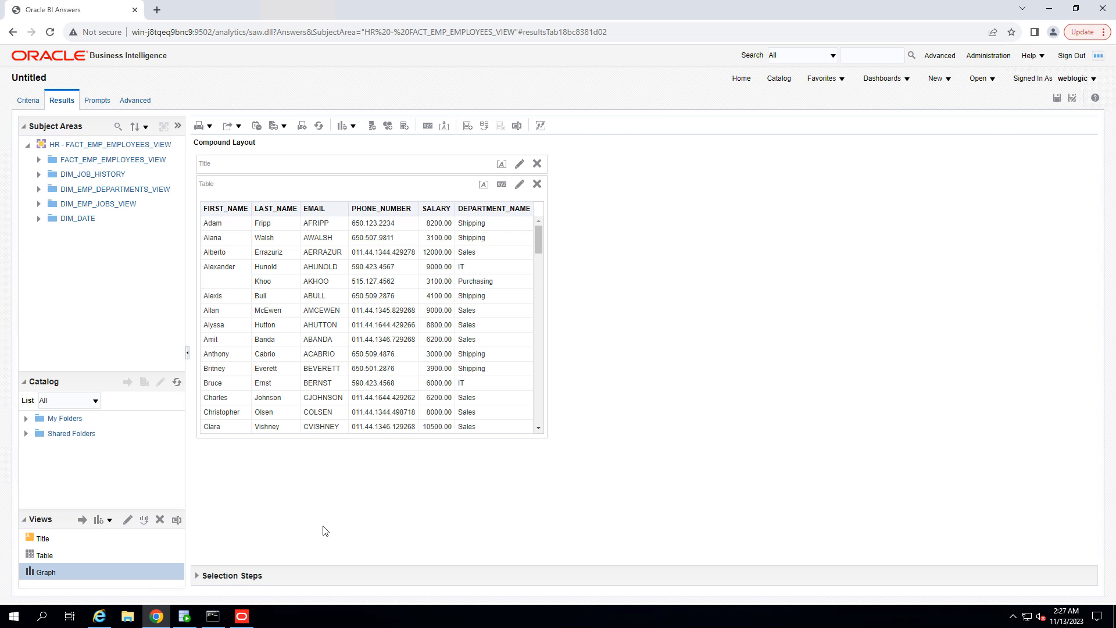
left_click_drag(61, 571, 551, 368)
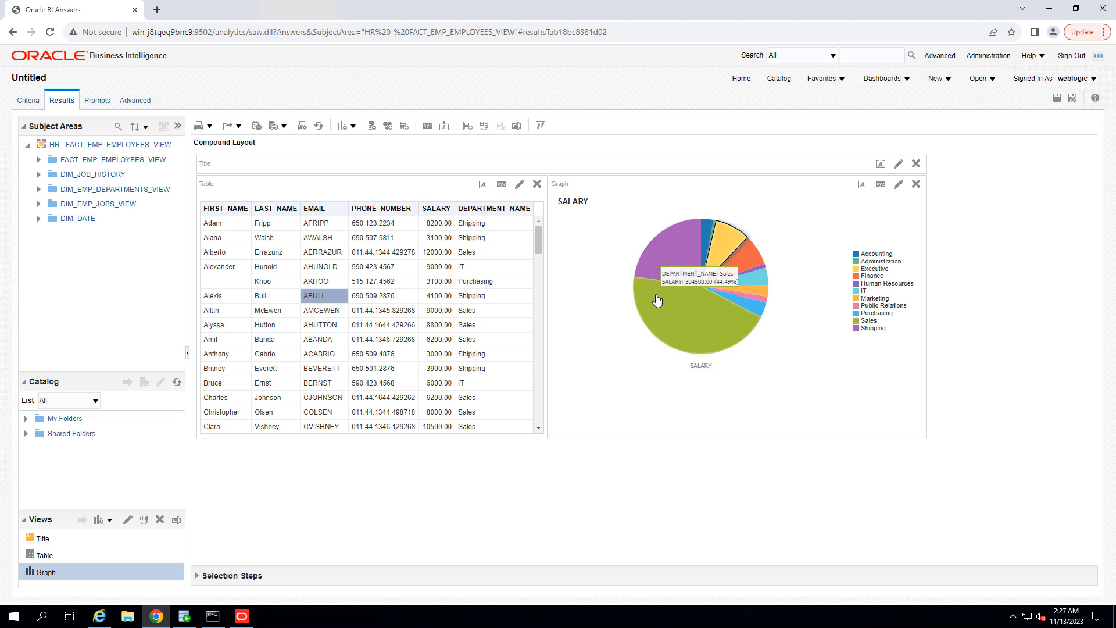
Step: Set the table to listen to Master-Detail Events on event channel S1
left_click(501, 187)
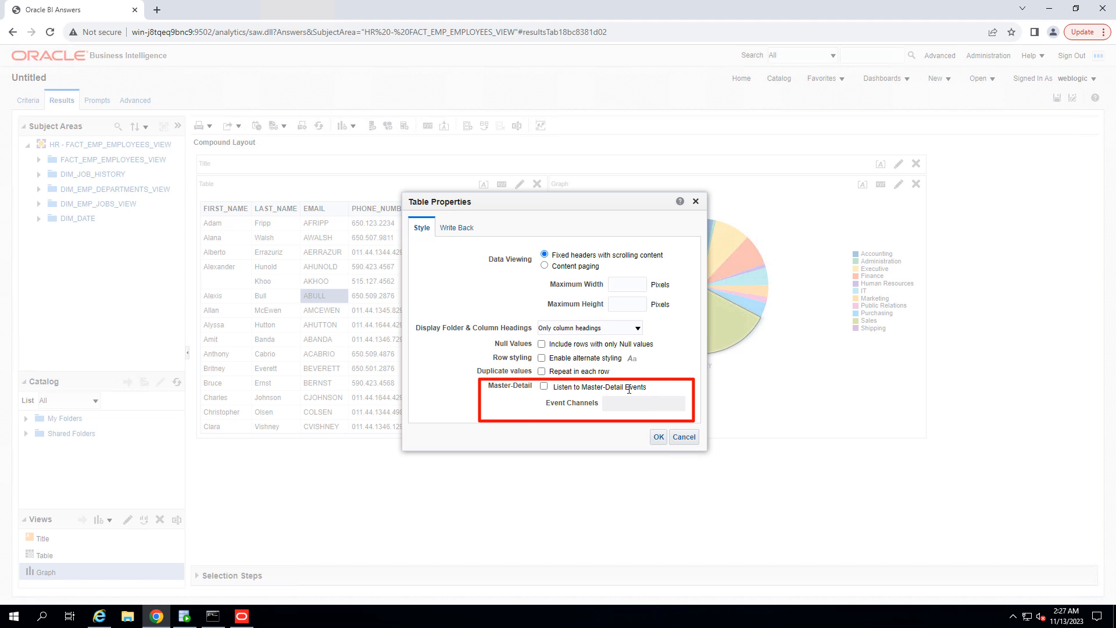
left_click_drag(646, 389, 547, 387)
left_click(544, 386)
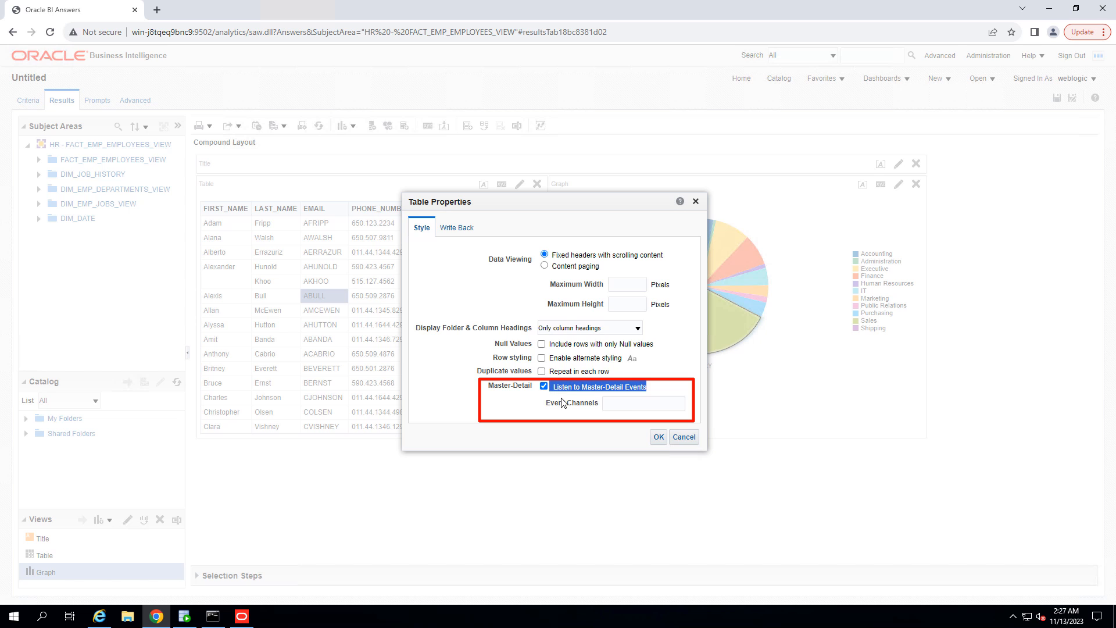
left_click(615, 404)
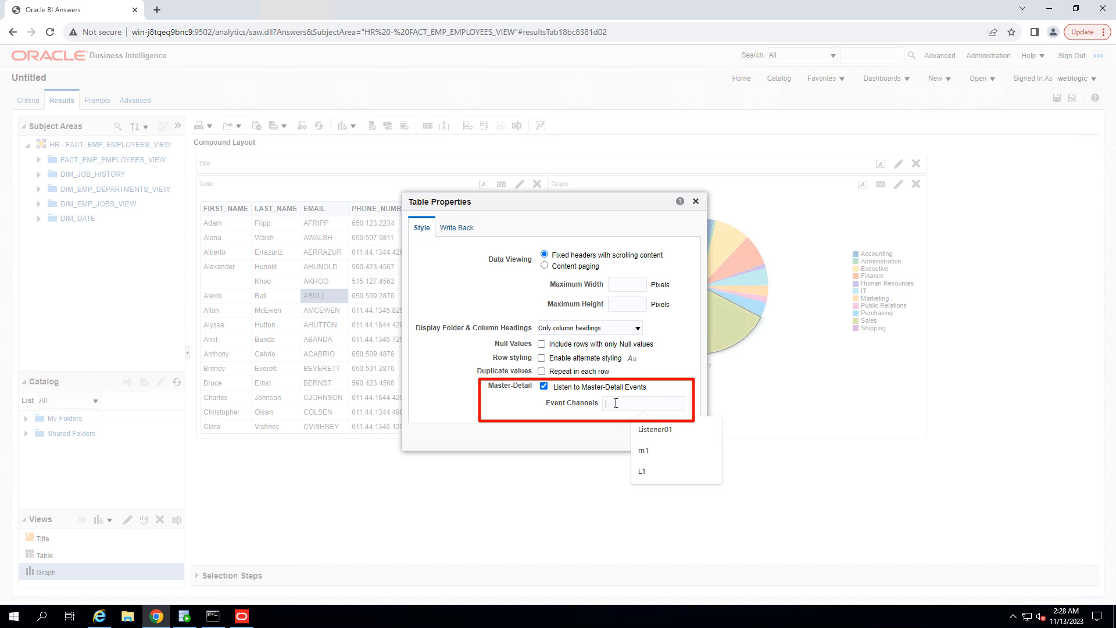
type("j")
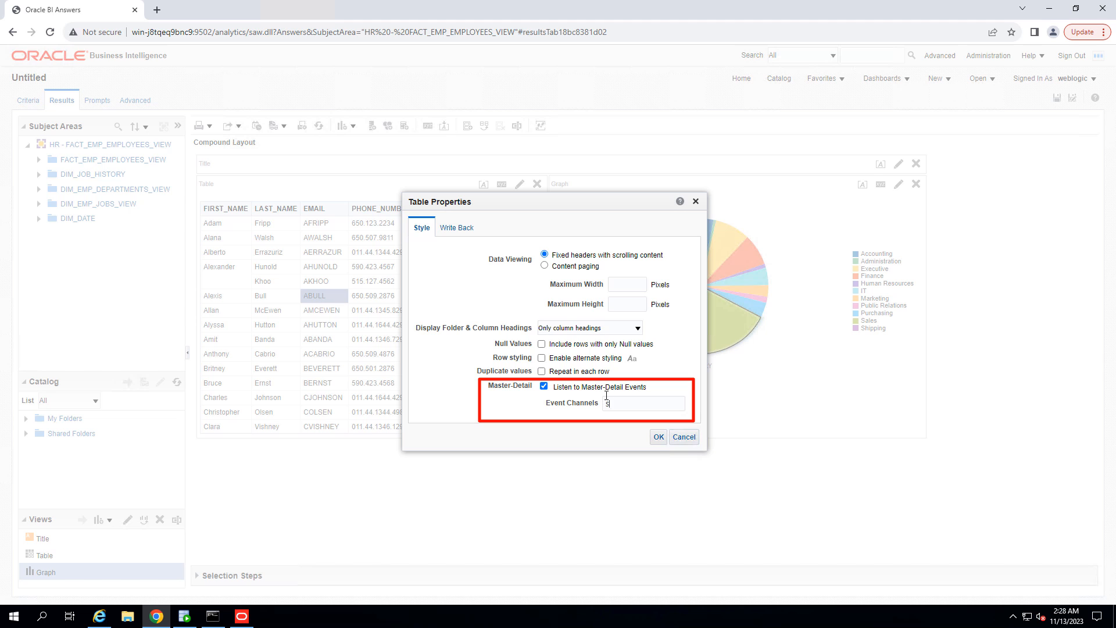
left_click(659, 438)
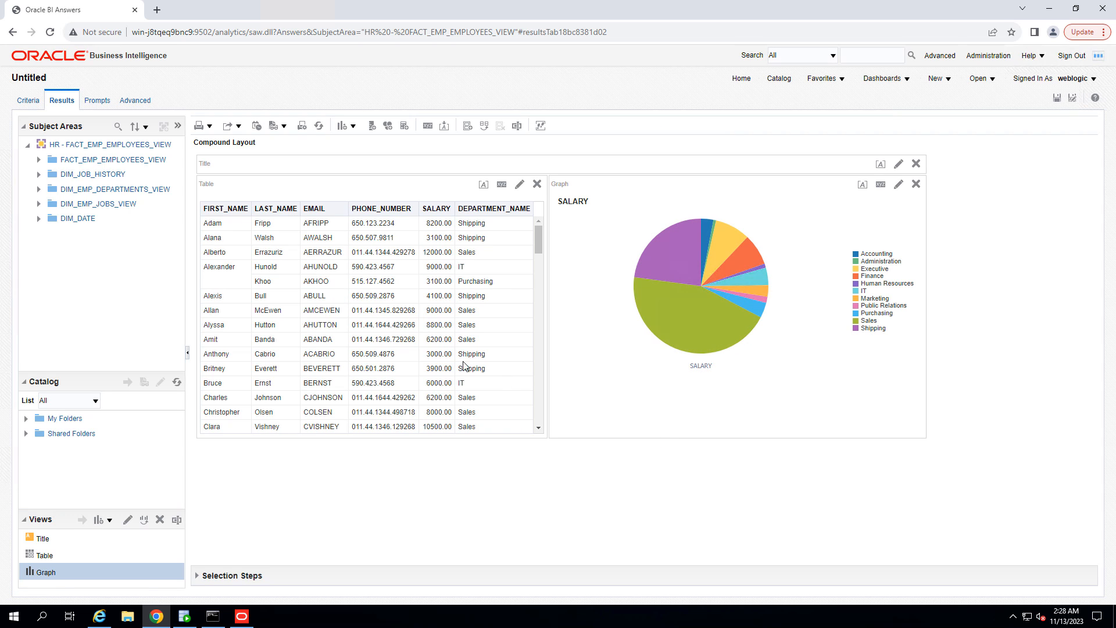
Step: Set DEPARTMENT_NAME's value interaction to Send Master-Detail Events and specify its channel in the column properties
left_click(30, 104)
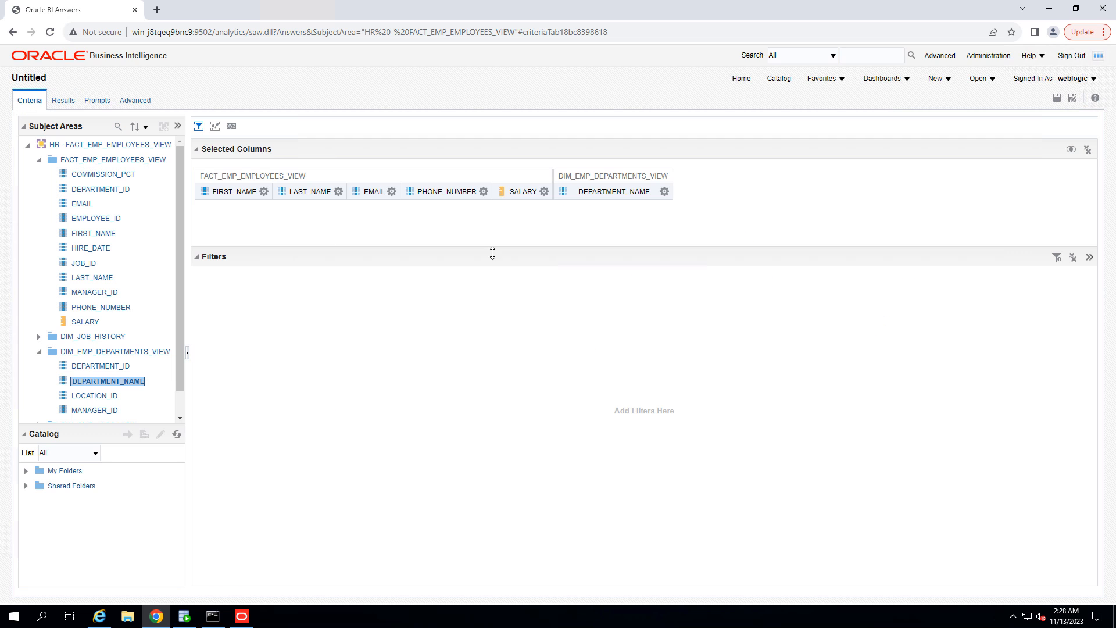
left_click(664, 193)
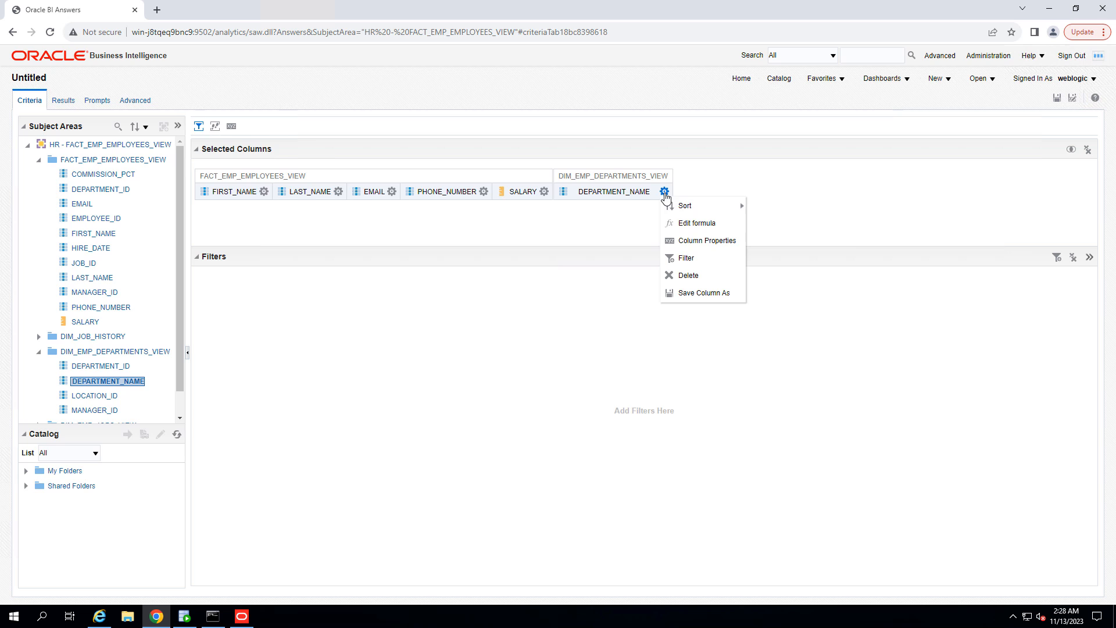
left_click(704, 243)
left_click(603, 120)
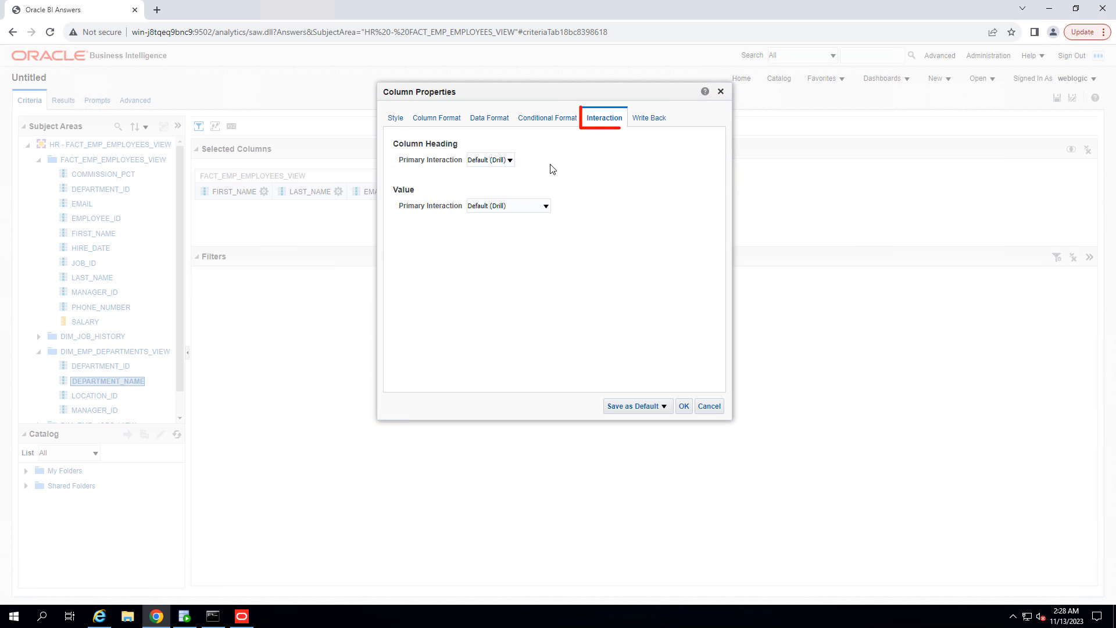
left_click(522, 210)
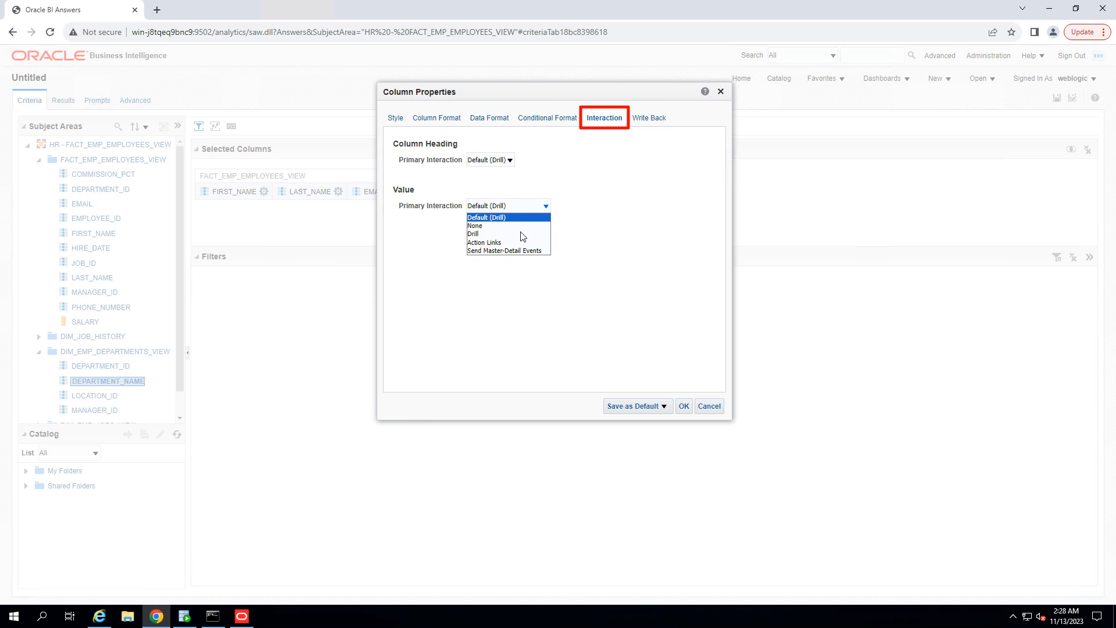
left_click(516, 252)
left_click(496, 227)
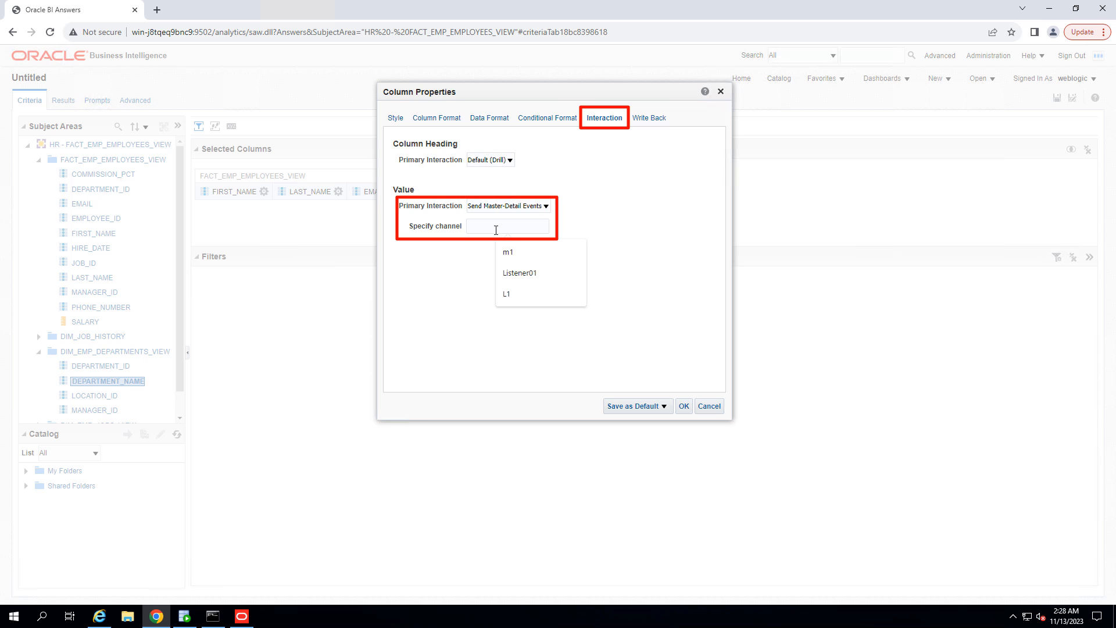
type("c")
left_click(684, 407)
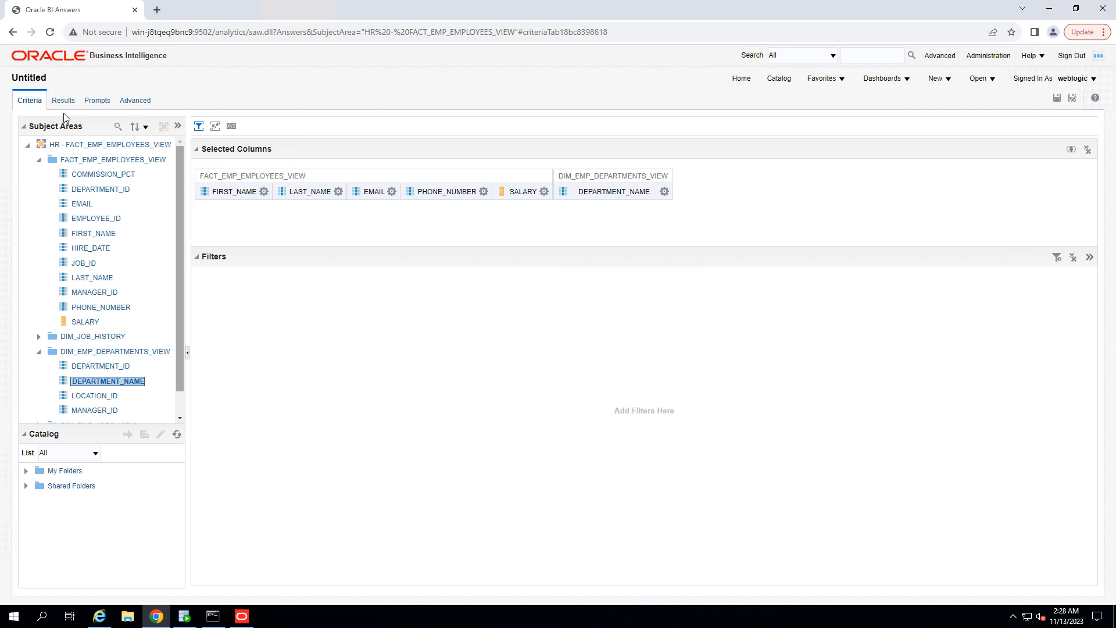
Step: Move DEPARTMENT_NAME from the table's columns into its table prompts and finish editing the table
left_click(63, 101)
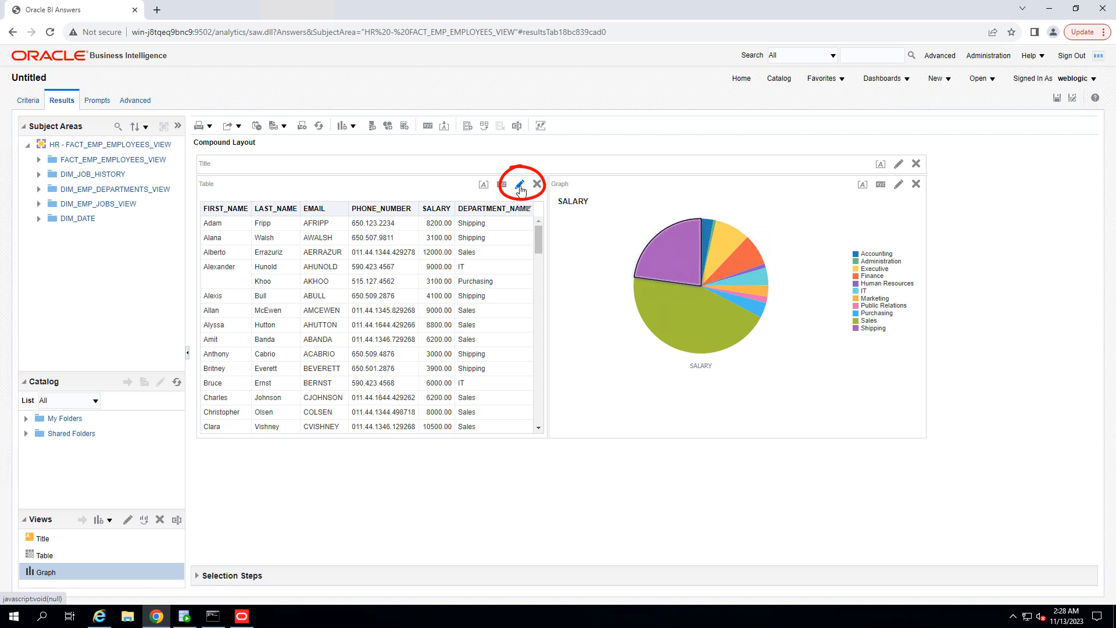
left_click(521, 187)
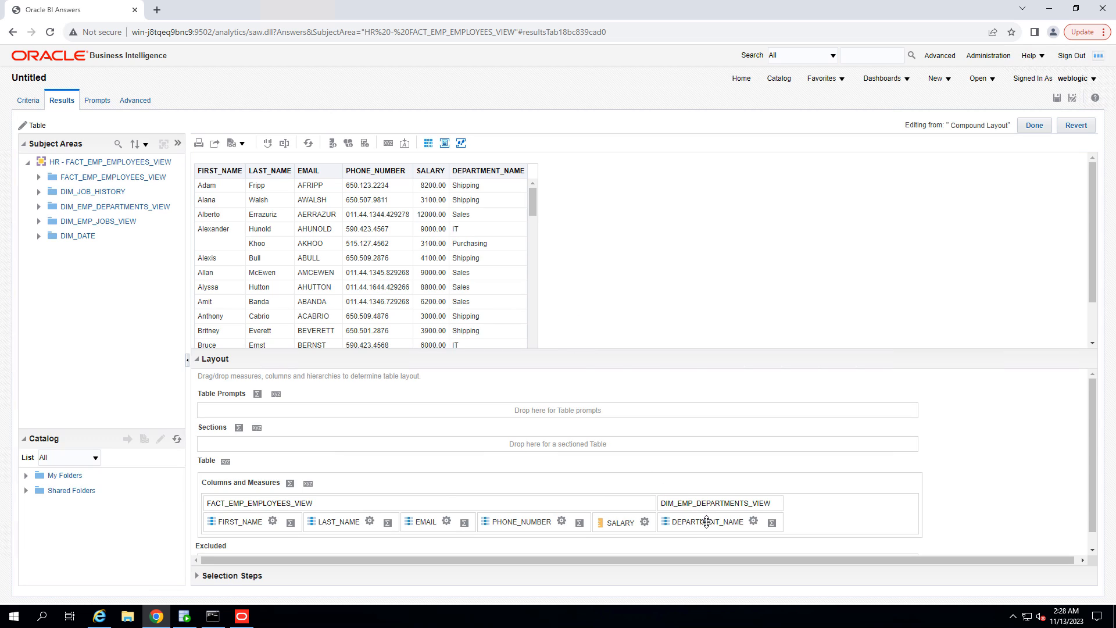
mouse_move(706, 521)
left_mouse_down()
mouse_move(527, 500)
mouse_move(265, 414)
left_mouse_up()
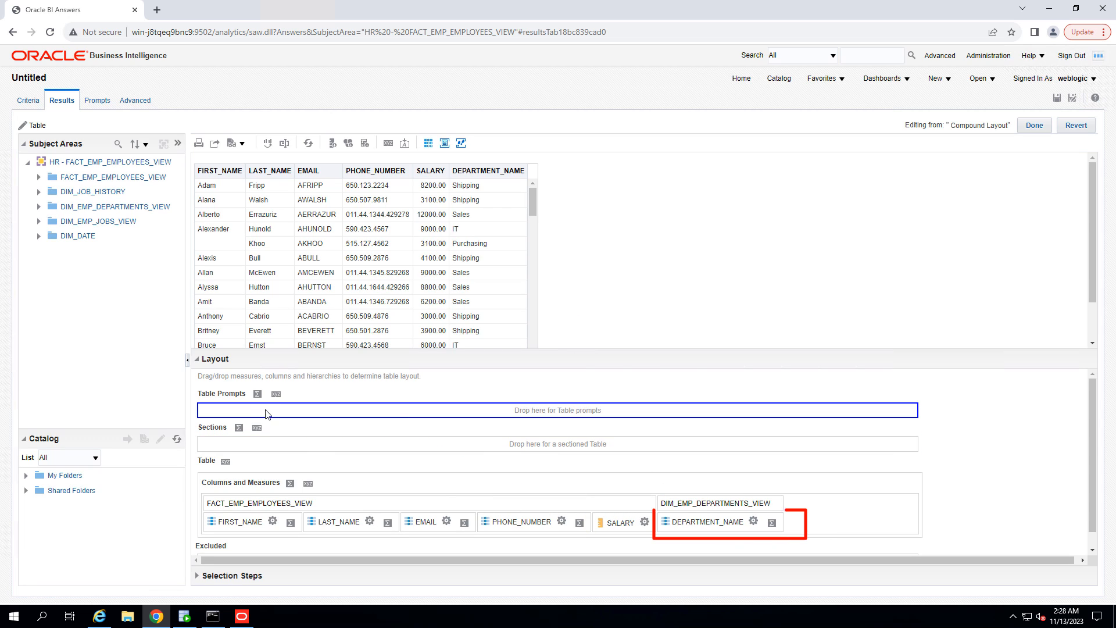
left_click_drag(705, 522, 244, 408)
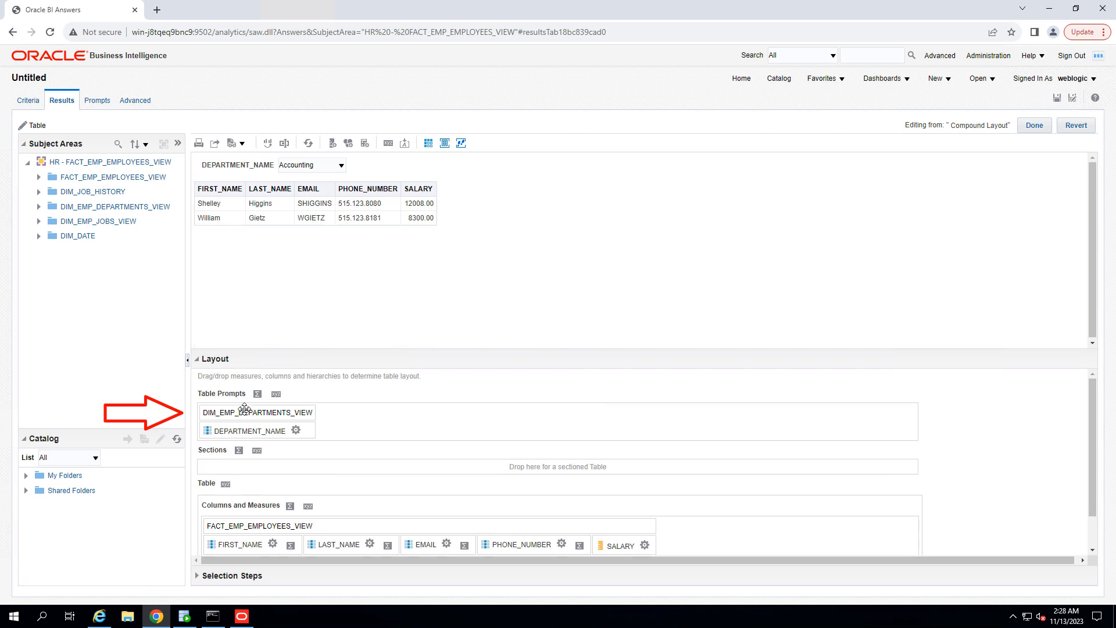
left_click(322, 168)
left_click(659, 204)
left_click(1034, 125)
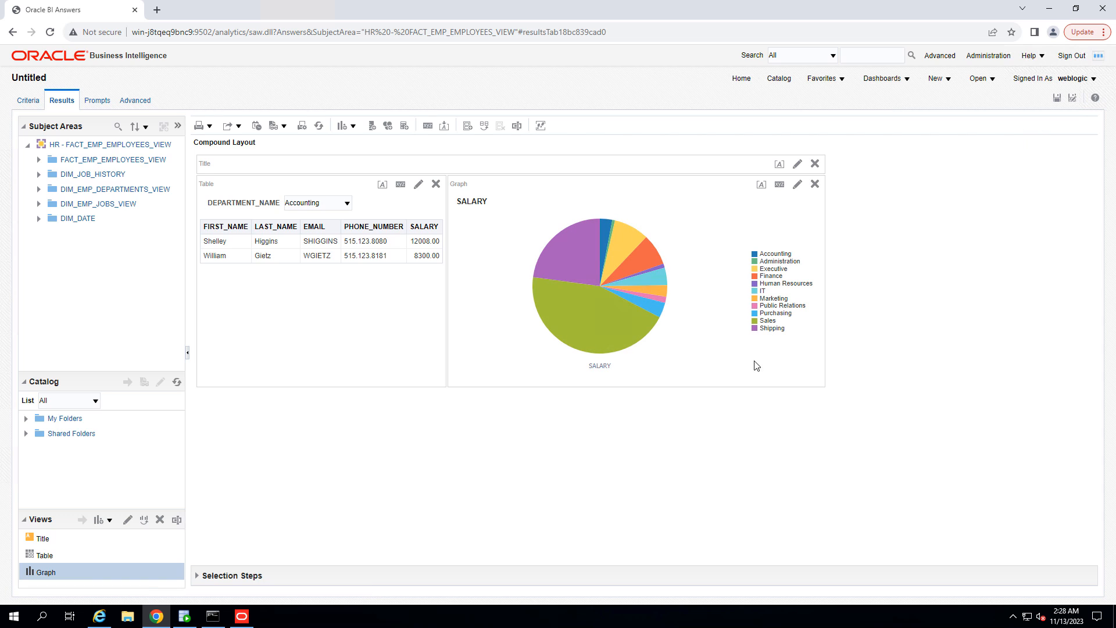
Step: Select several department slices in the pie graph to test how they drive the table's department prompt
left_click(571, 249)
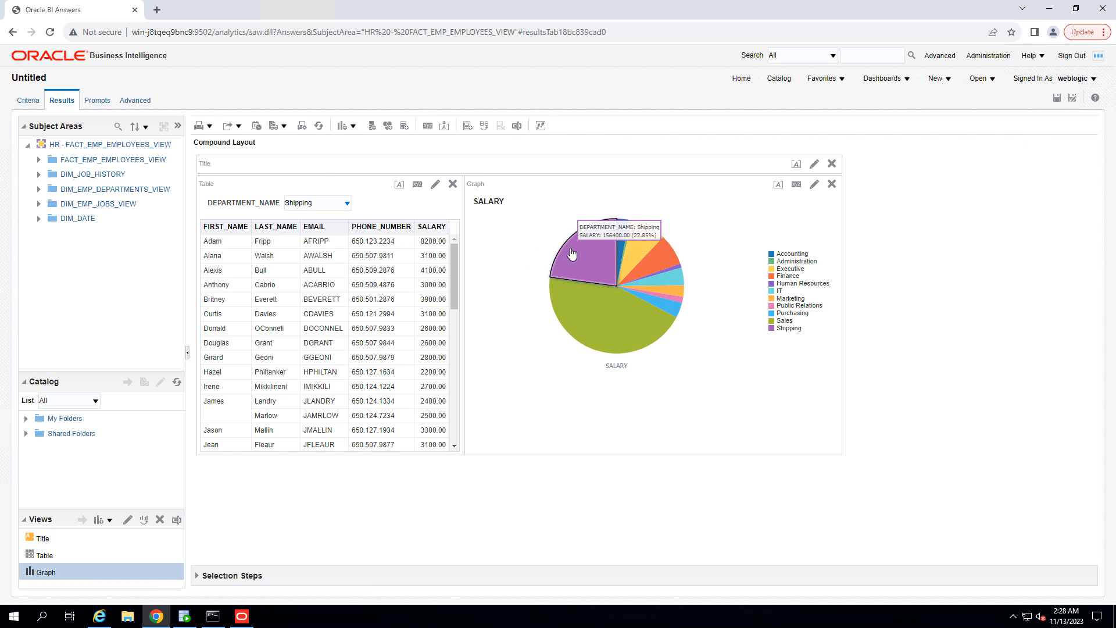
left_click(639, 247)
left_click(650, 256)
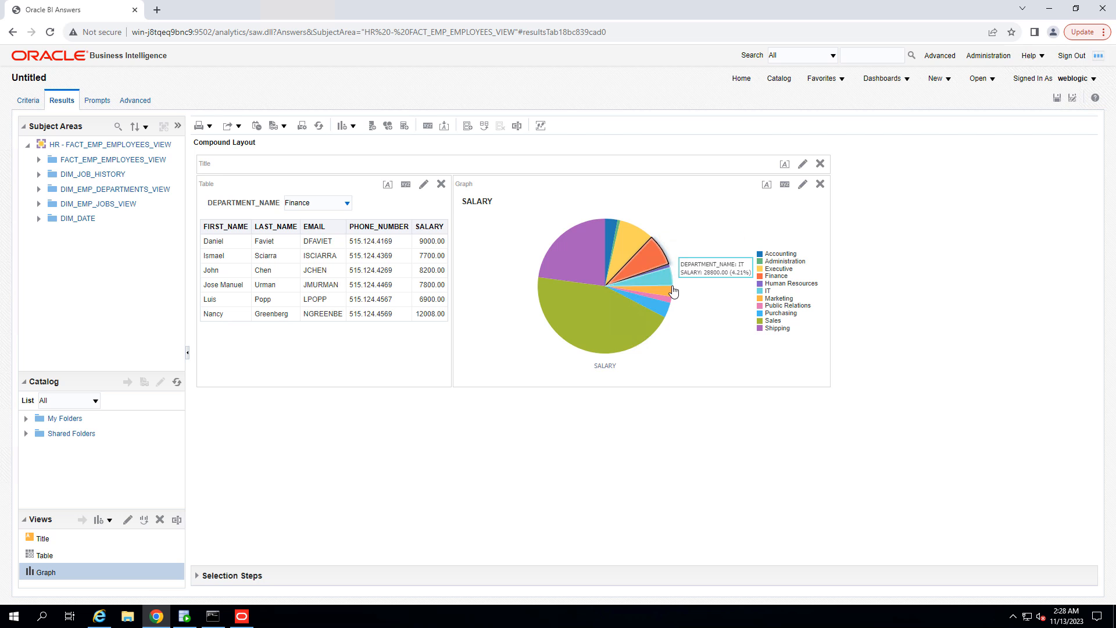
left_click(673, 291)
left_click(667, 290)
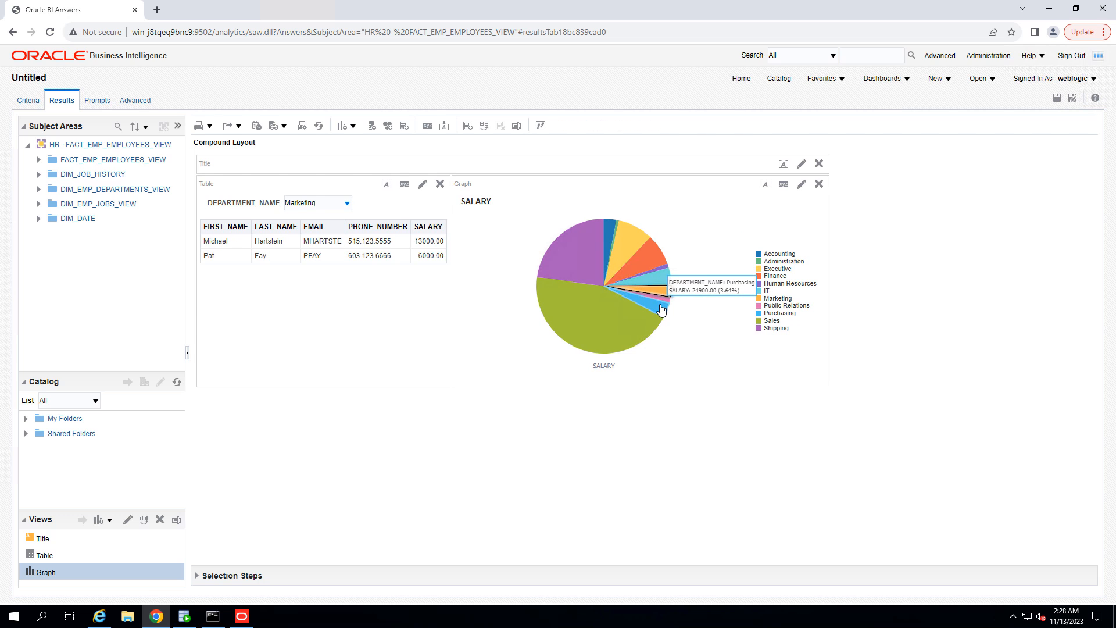
left_click(661, 310)
left_click(635, 330)
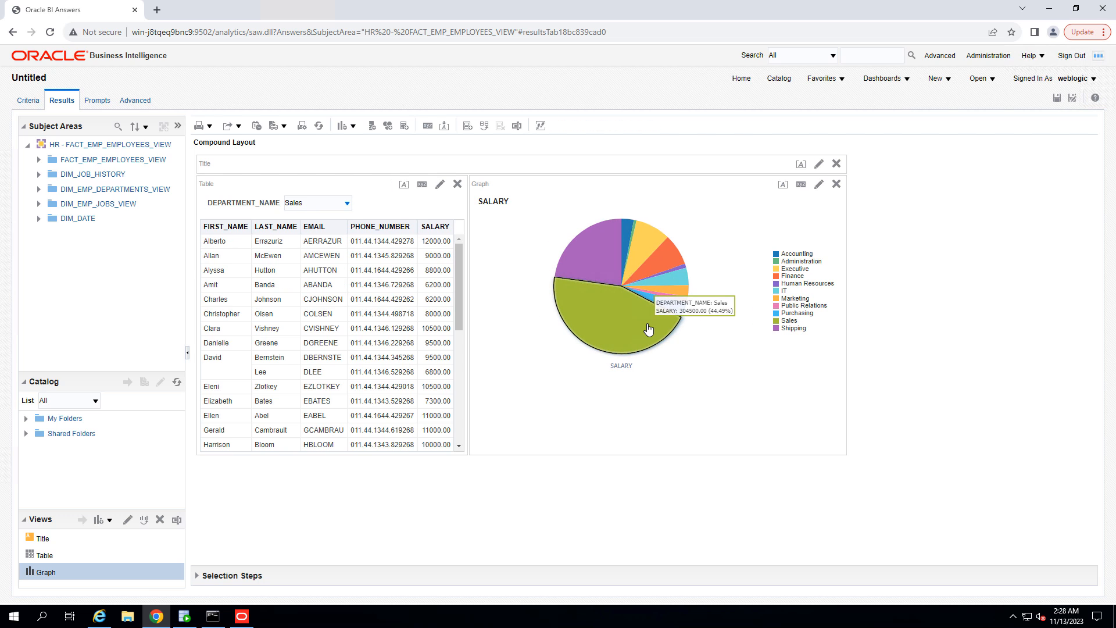
left_click(332, 204)
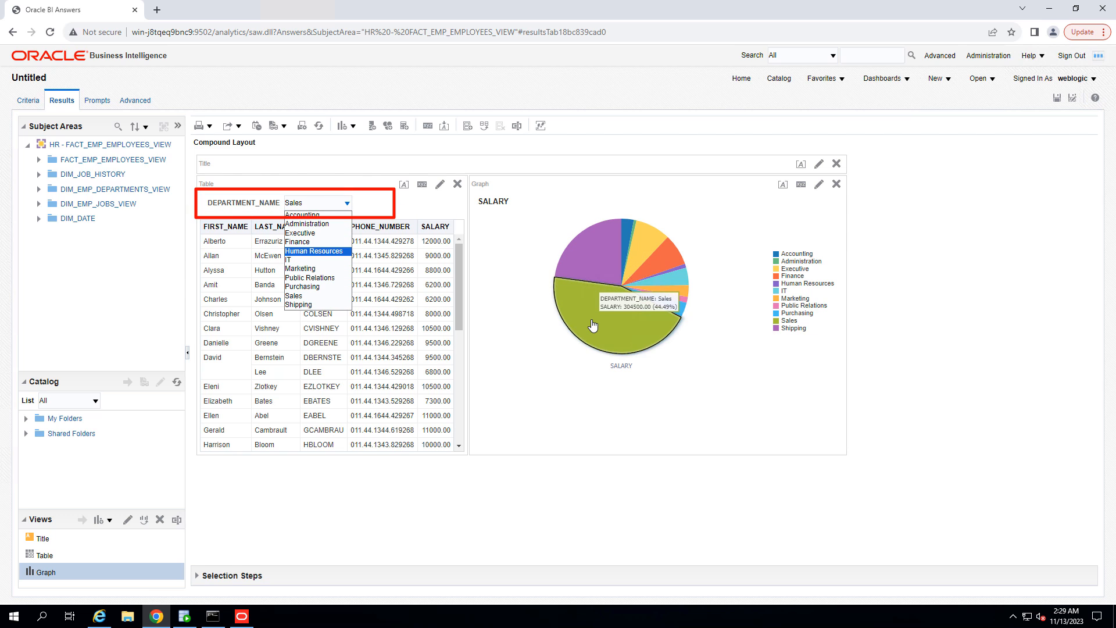
left_click(630, 237)
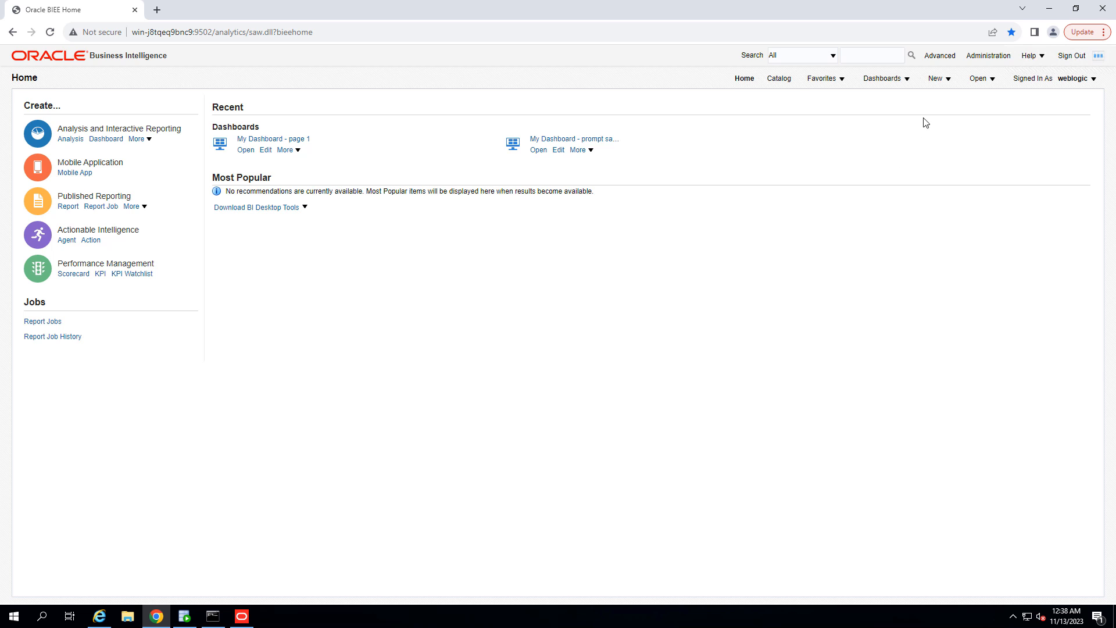
Step: Create a new analysis on the HR - FACT_EMP_EMPLOYEES_VIEW subject area and expand its employee and department folders
left_click(948, 81)
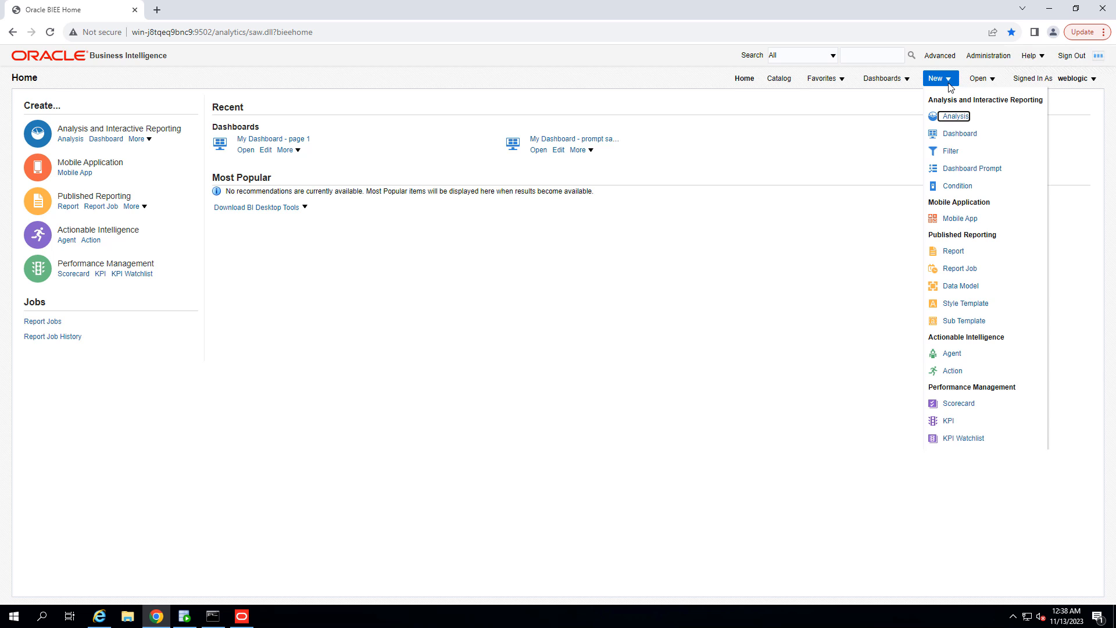
left_click(950, 119)
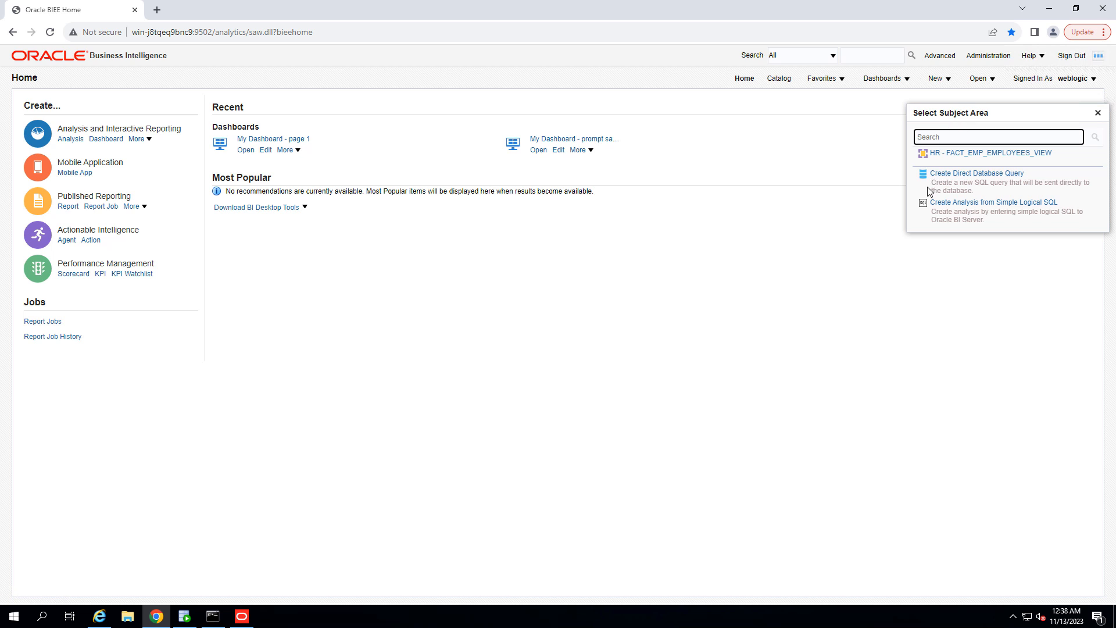
left_click(993, 153)
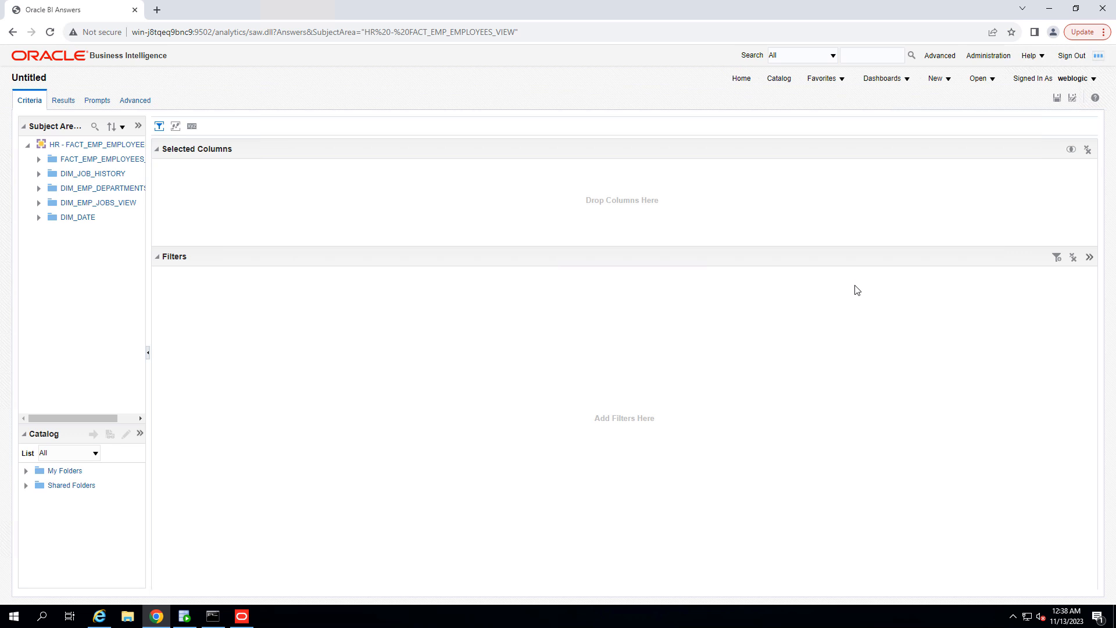
left_click(39, 160)
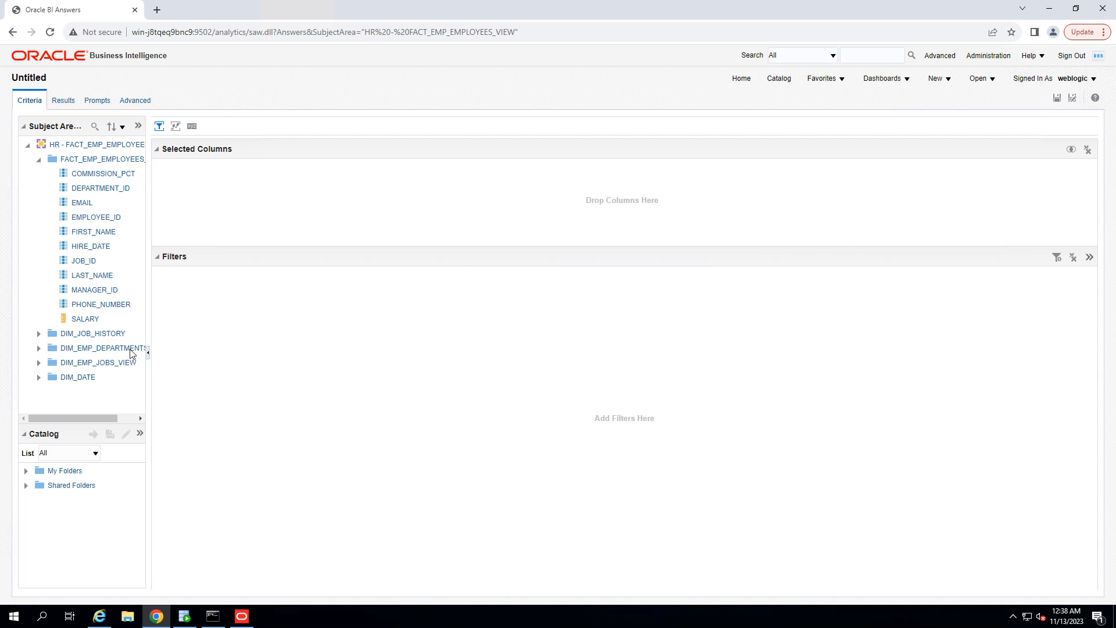
left_click(39, 349)
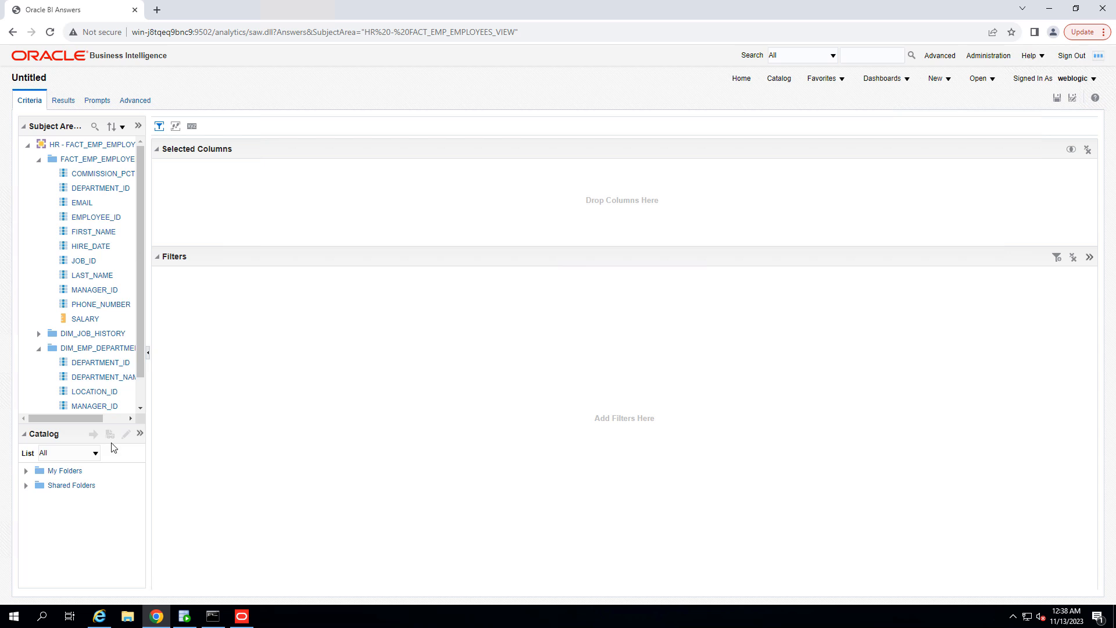
left_click_drag(86, 425, 85, 536)
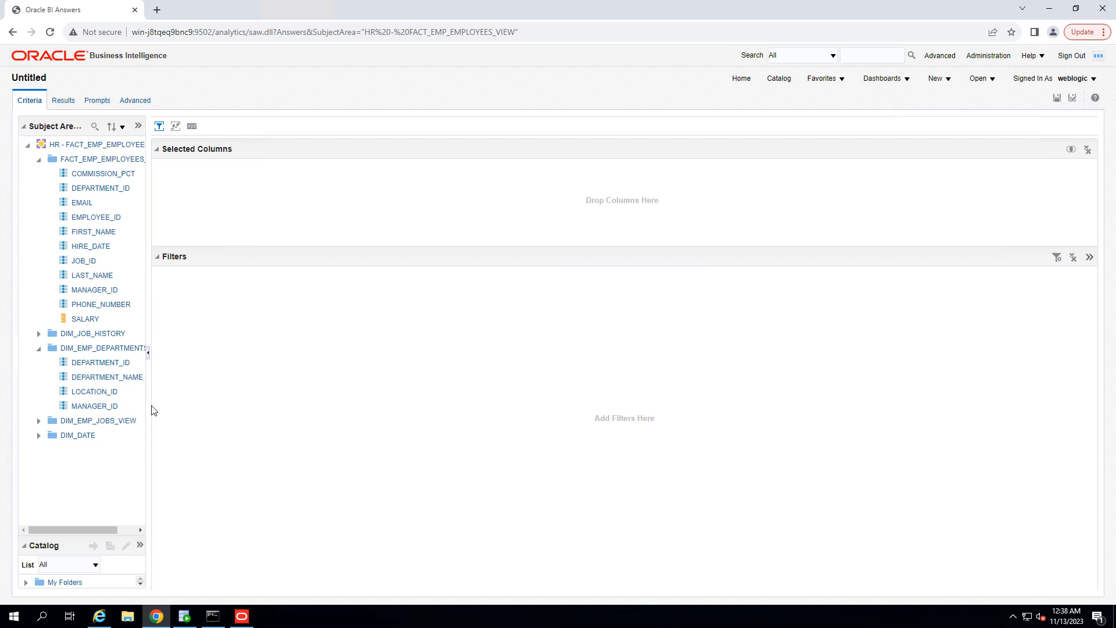
left_click_drag(212, 409, 187, 411)
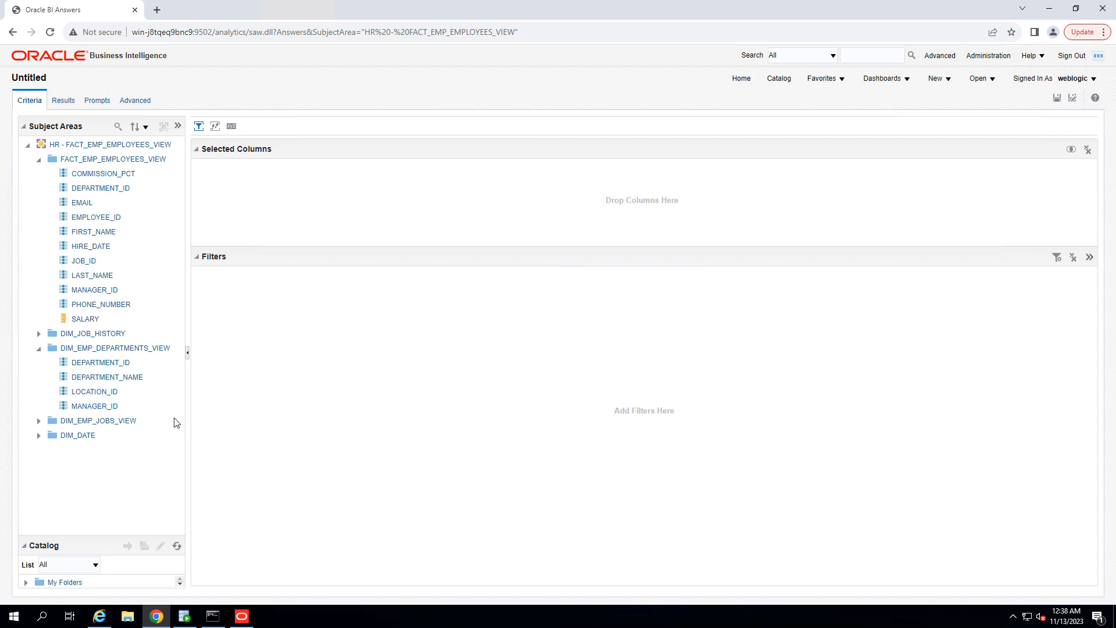
Step: Examine the DEPARTMENT_ID columns in the employee fact view and the department view
left_click(123, 145)
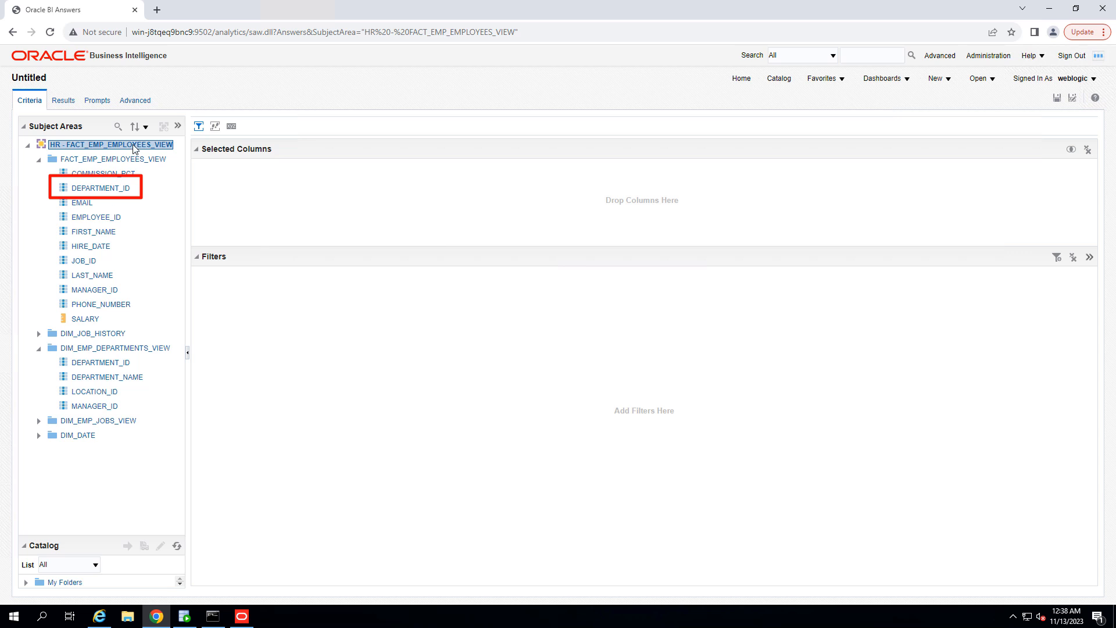
left_click(92, 350)
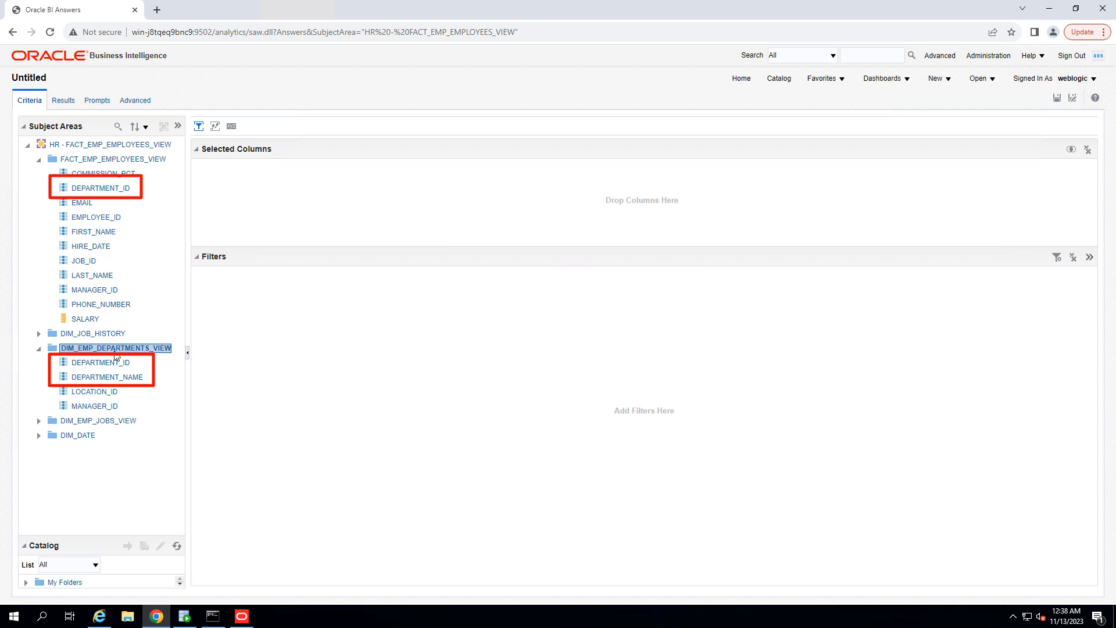
left_click(111, 363)
left_click(121, 379)
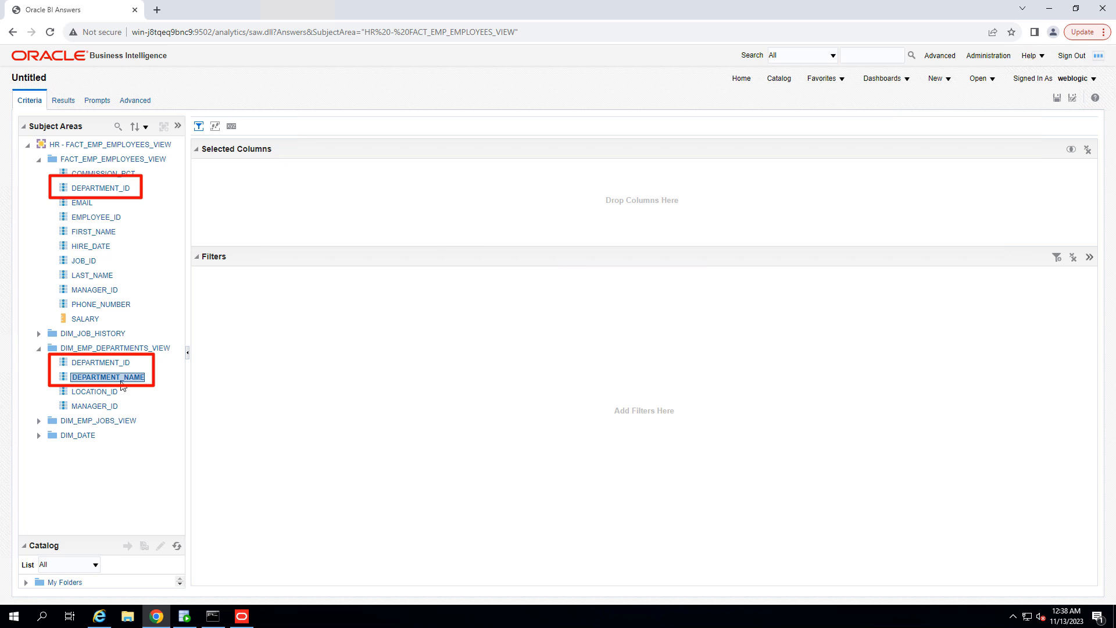
left_click(118, 366)
left_click(122, 378)
left_click(114, 363)
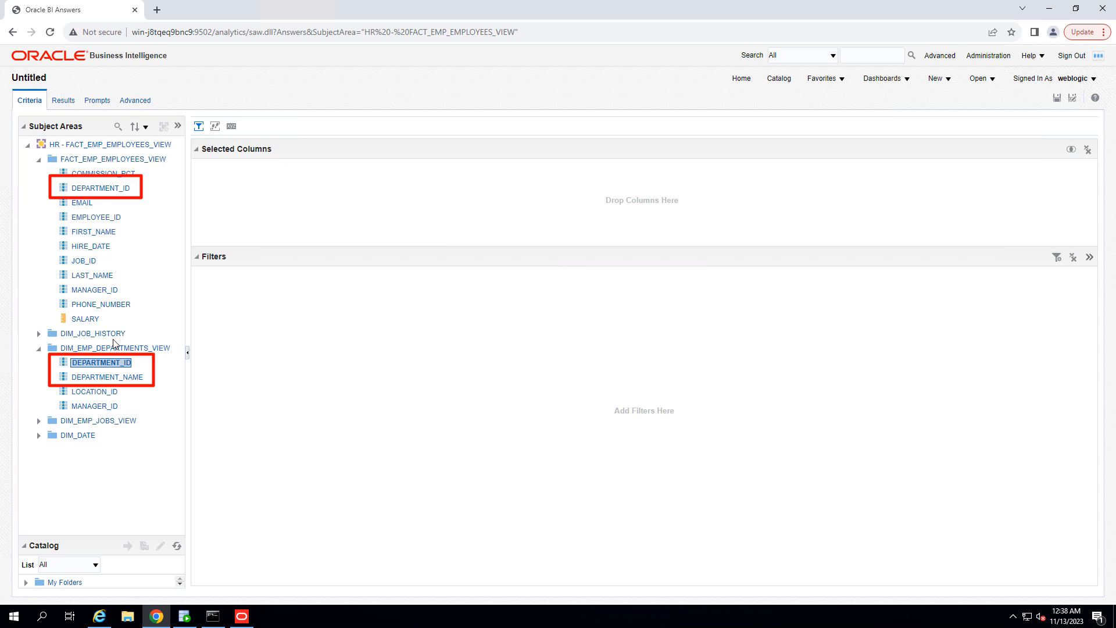
left_click(98, 191)
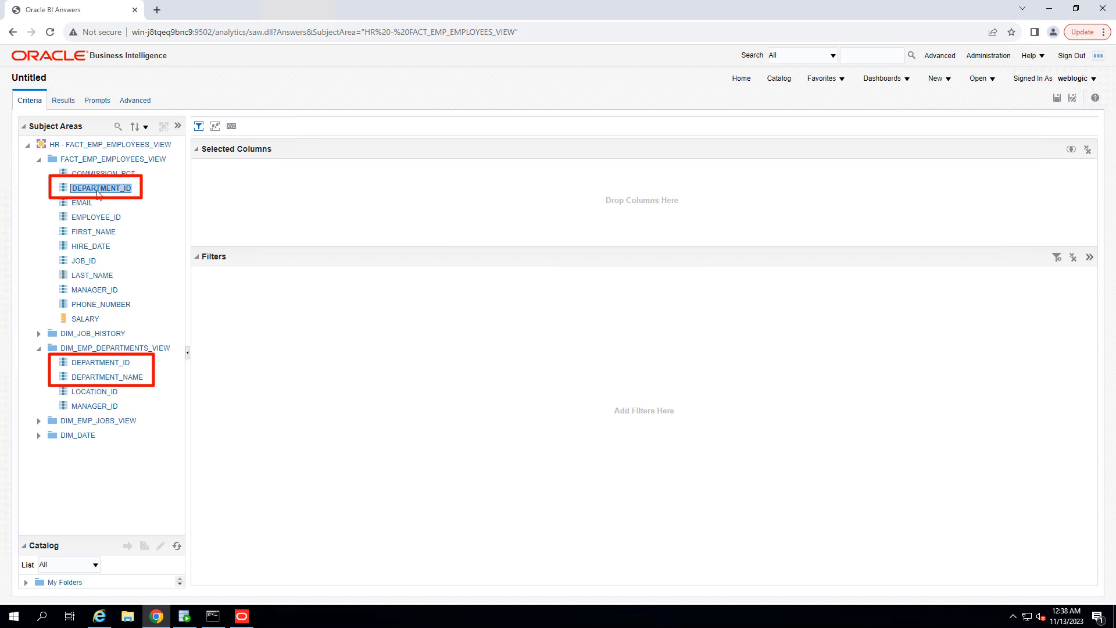
left_click(113, 365)
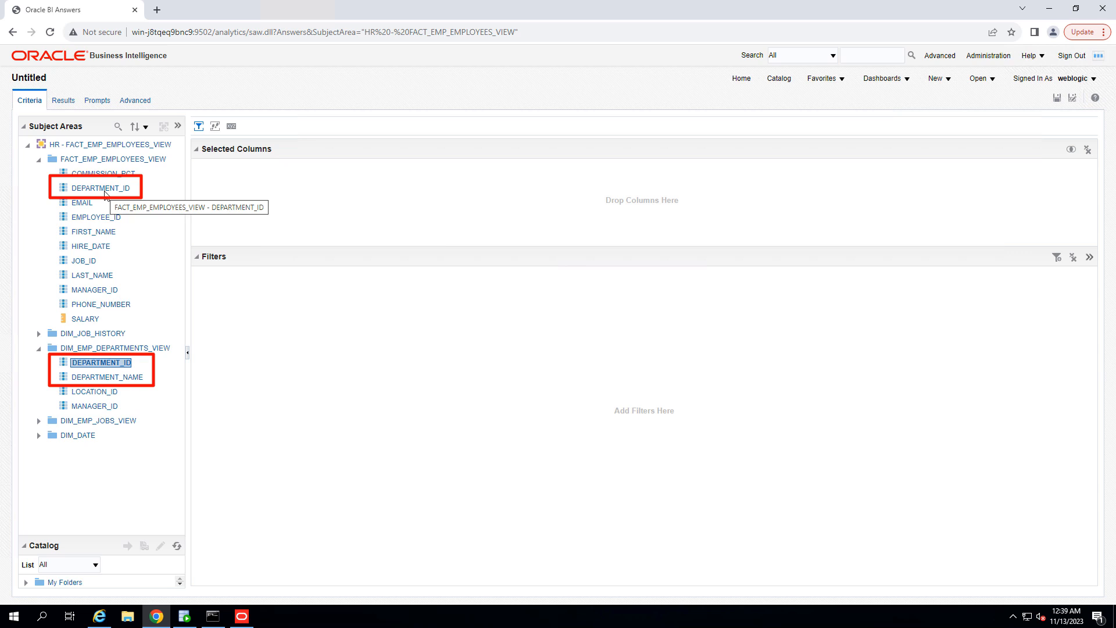
Step: Add the employee view's DEPARTMENT_ID and the department view's DEPARTMENT_NAME to the selected columns
double_click(102, 190)
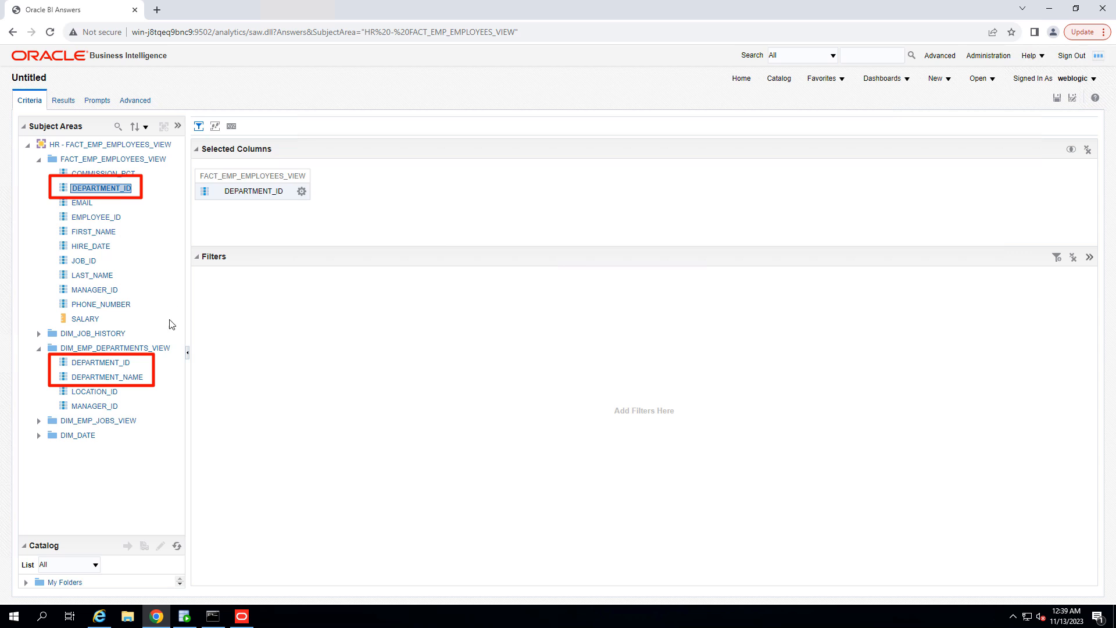
left_click(95, 161)
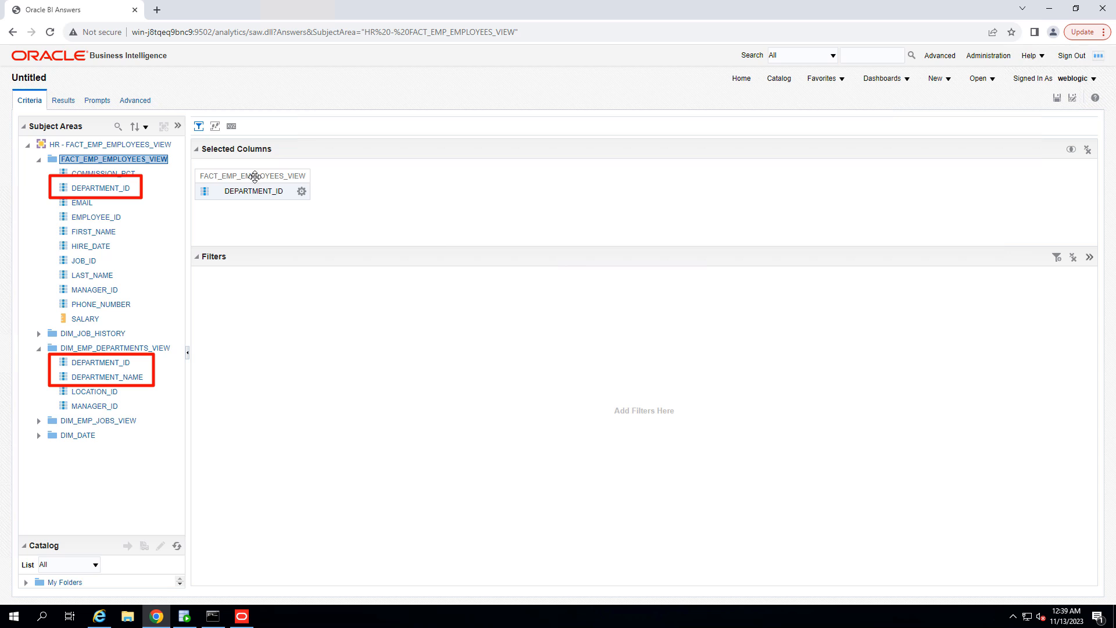
left_click(113, 378)
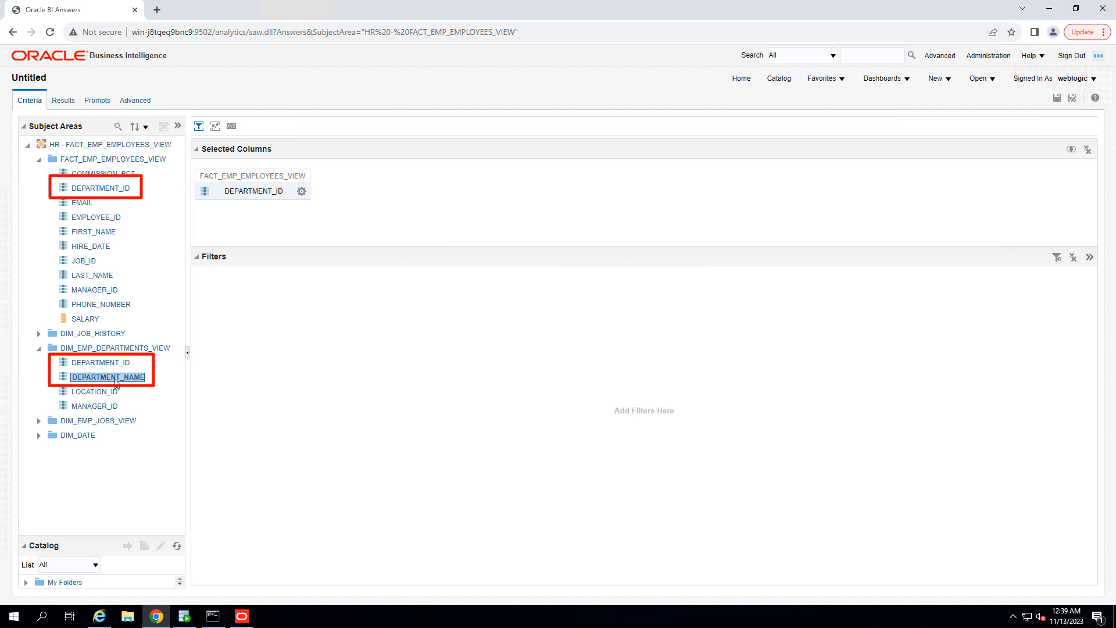
double_click(114, 381)
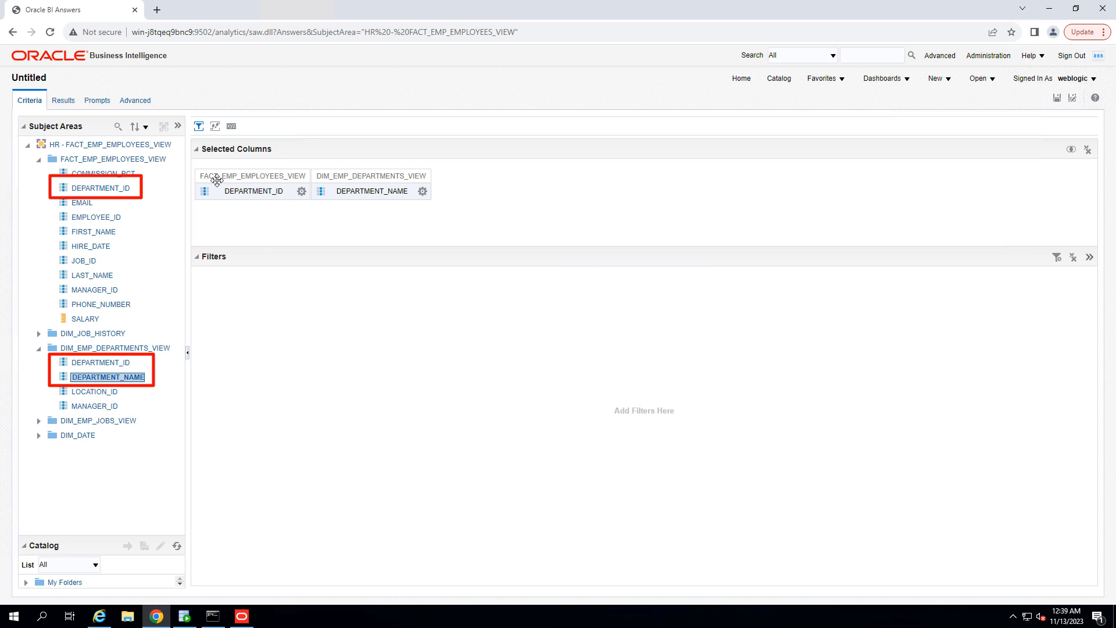
left_click(123, 190)
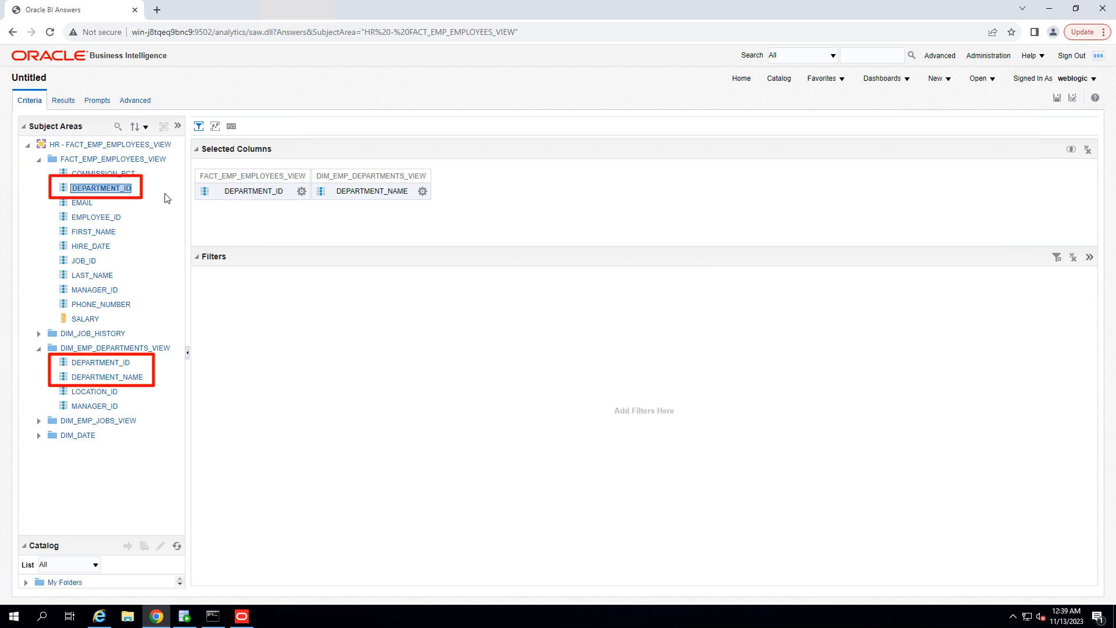
left_click(123, 381)
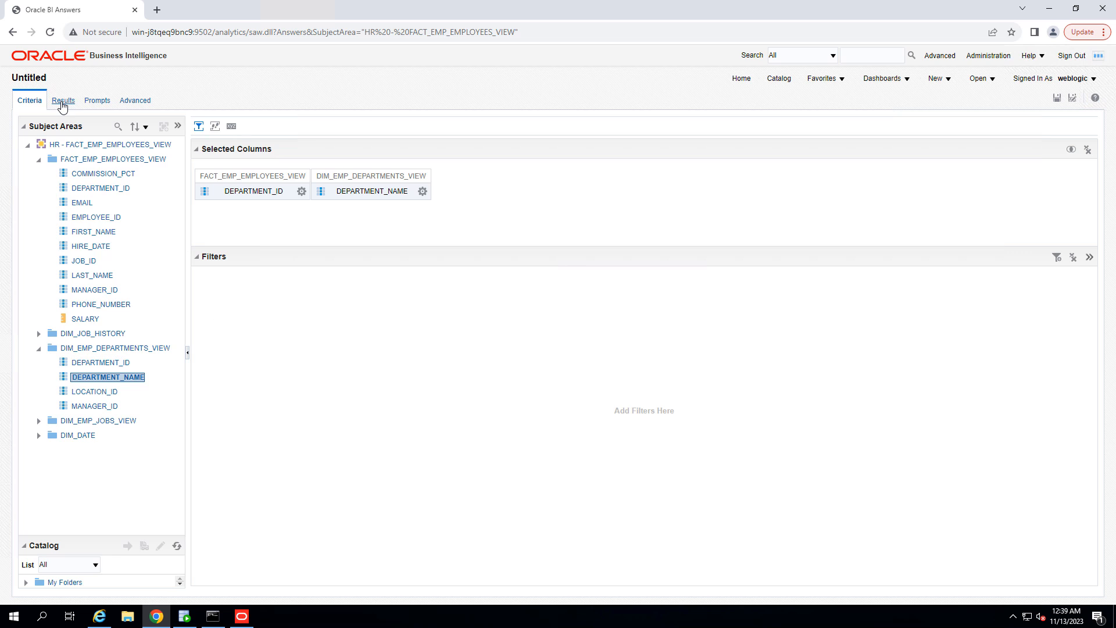
Step: Preview the results and save the analysis as master in My Folders
left_click(62, 101)
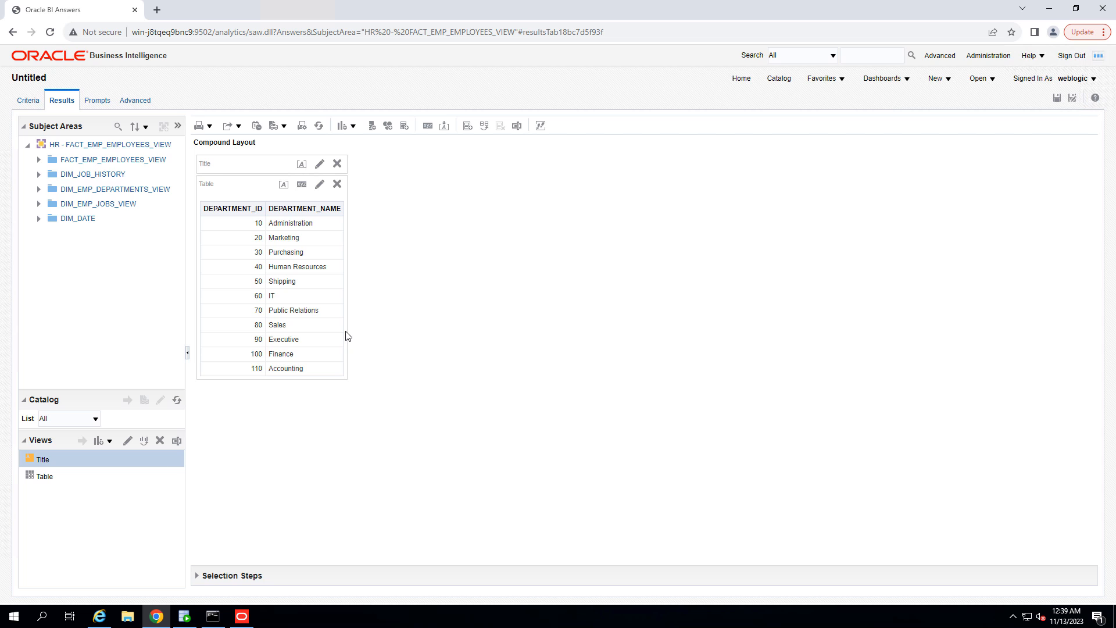
left_click(1057, 102)
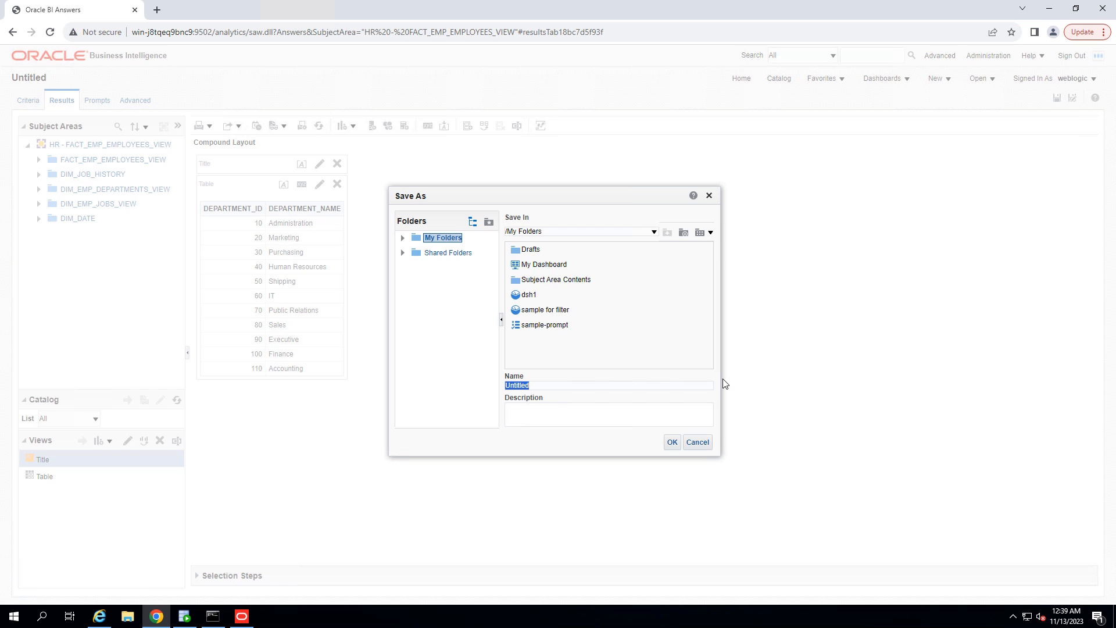
type("master")
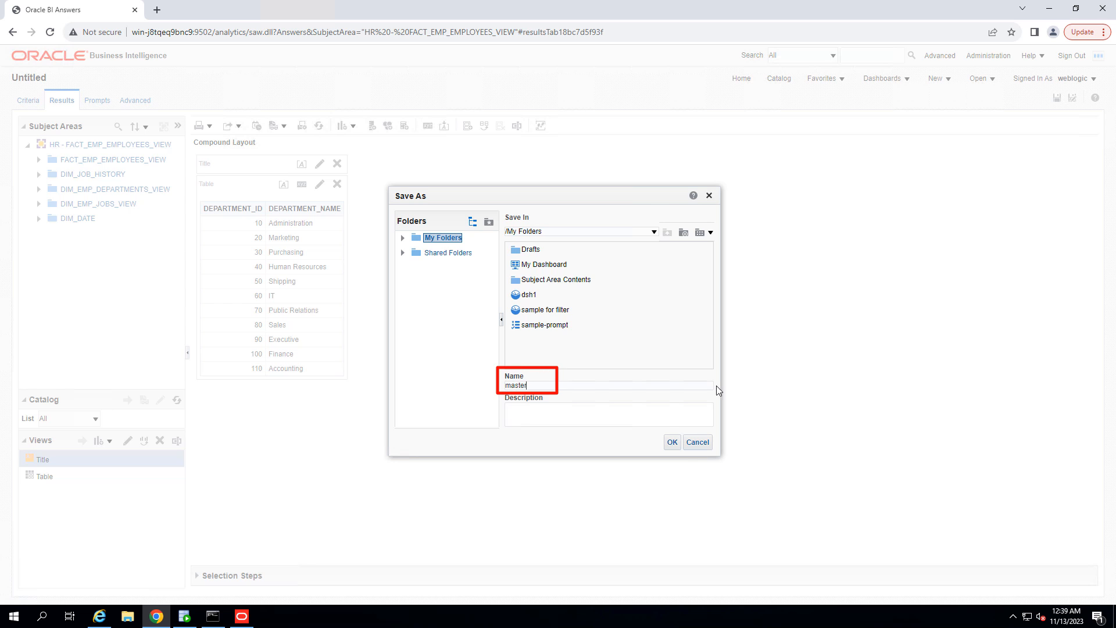
left_click(672, 445)
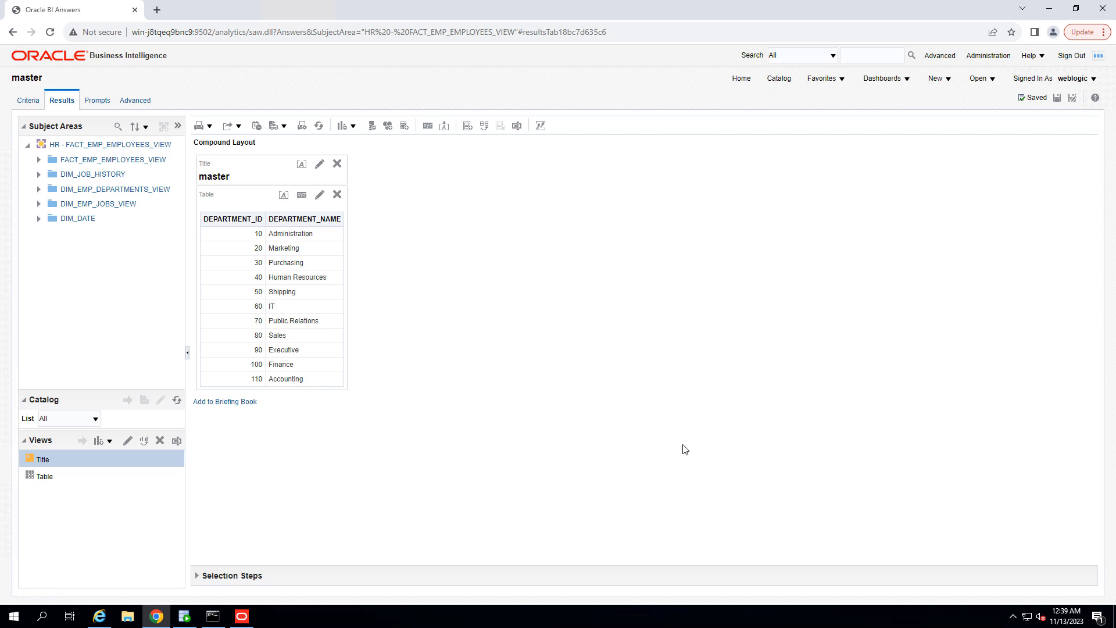
Step: Start another new analysis on the HR subject area and expand the employee and department folders
left_click(952, 84)
left_click(954, 116)
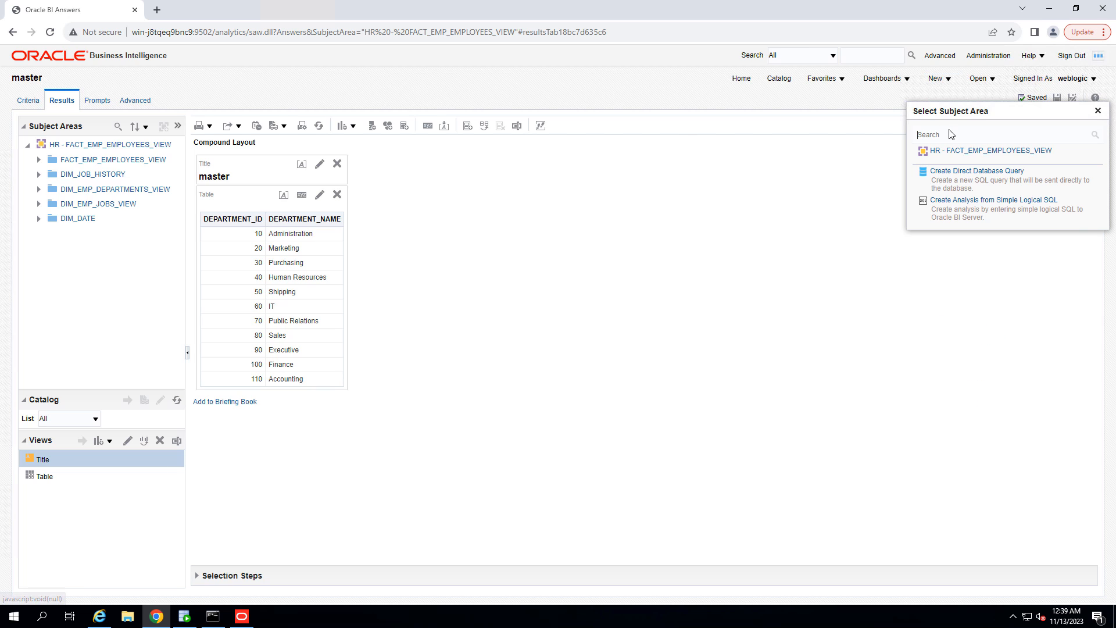
left_click(954, 153)
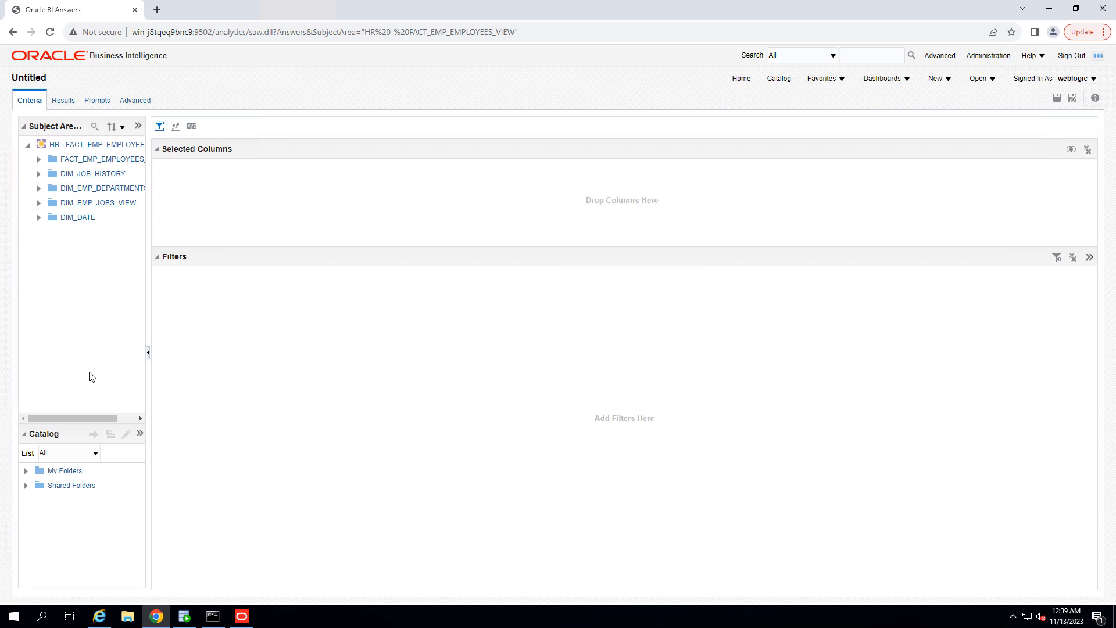
left_click_drag(85, 424, 87, 501)
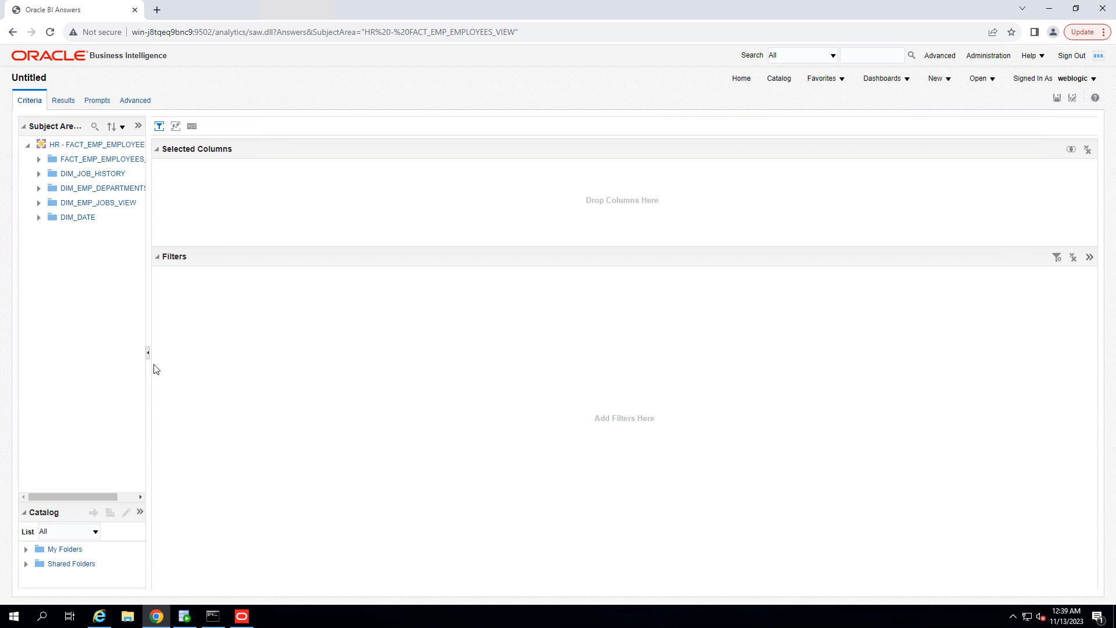
left_click_drag(151, 367, 187, 364)
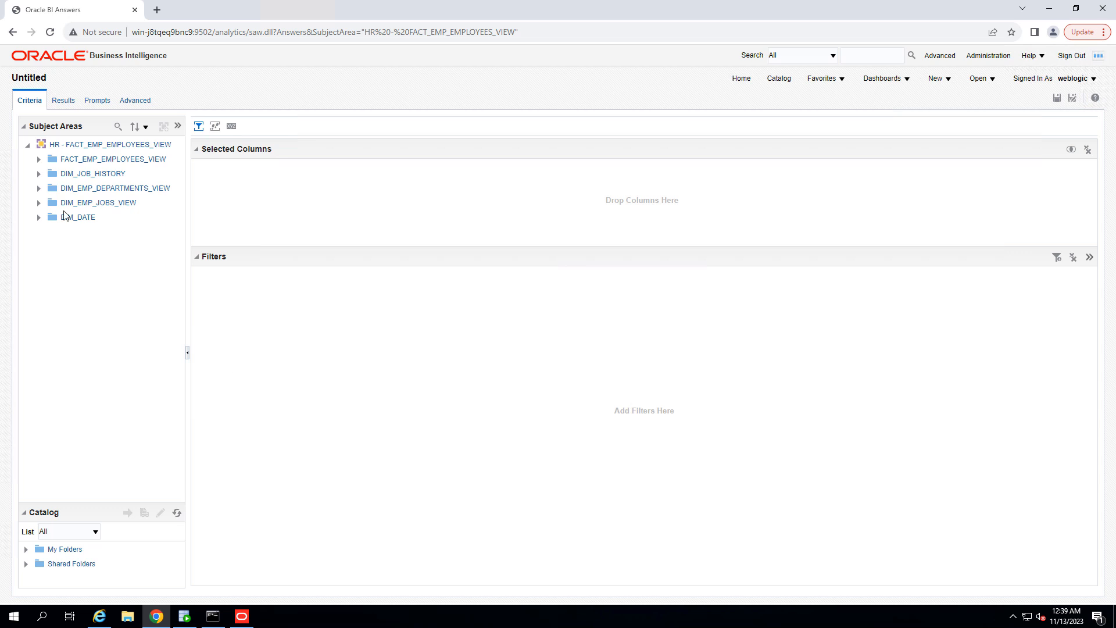
left_click(39, 159)
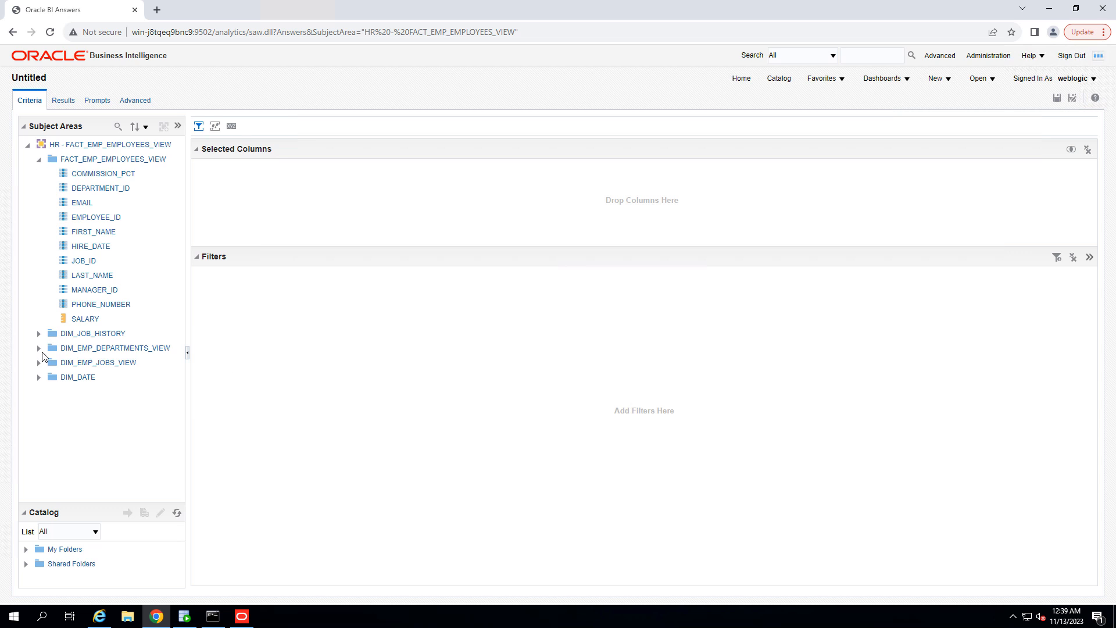
left_click(39, 349)
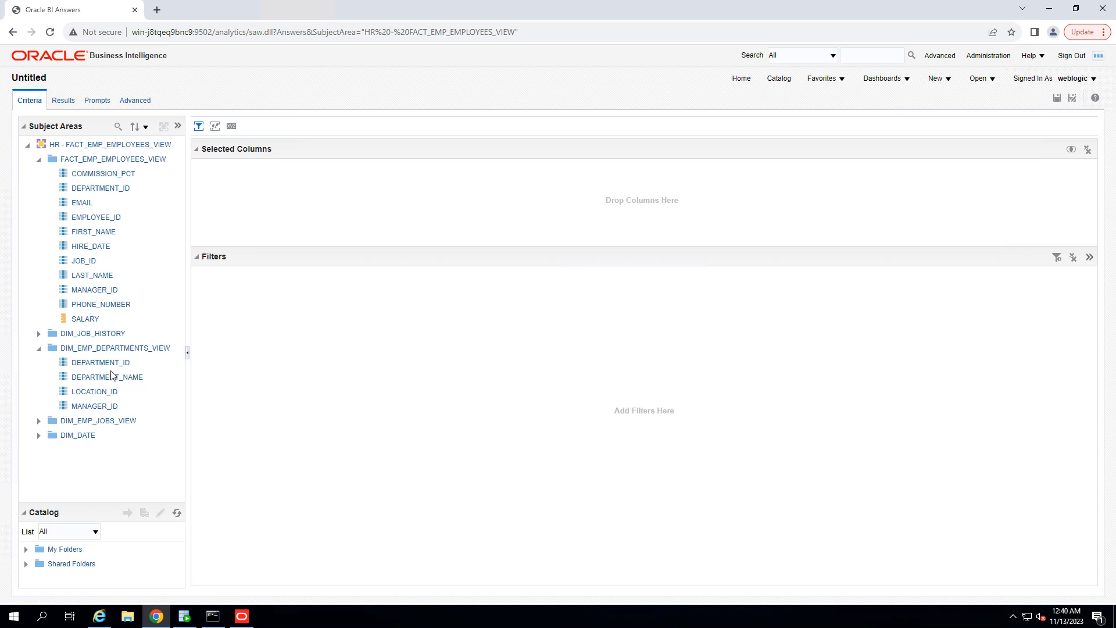
Step: Add FIRST_NAME, LAST_NAME, HIRE_DATE, PHONE_NUMBER and SALARY from the employee view to the selected columns
left_click(110, 233)
double_click(105, 232)
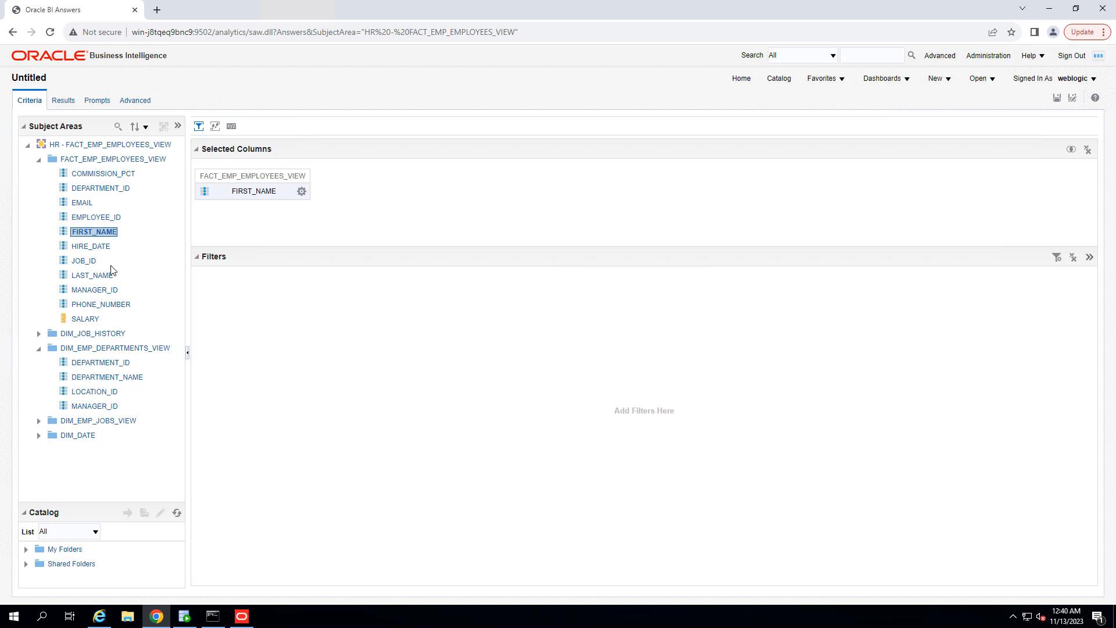
double_click(93, 276)
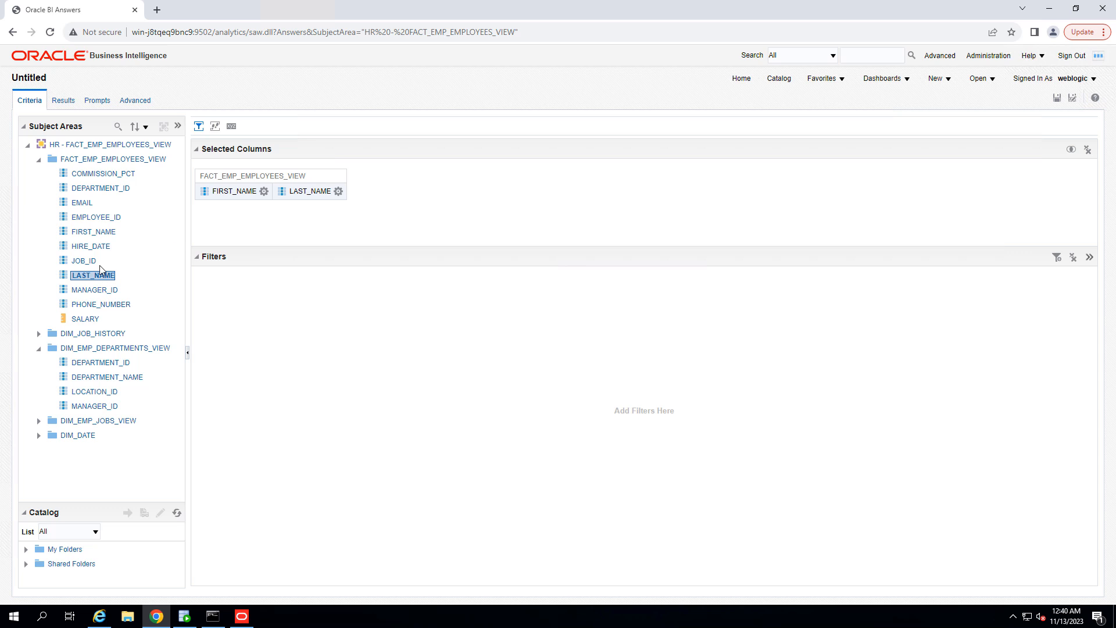
double_click(93, 247)
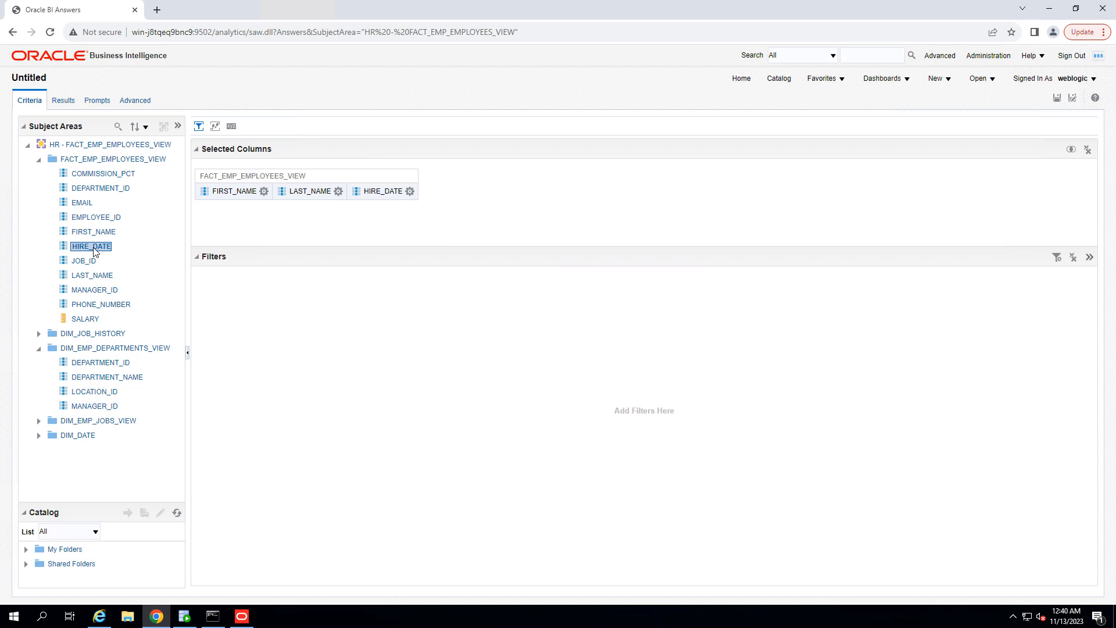
double_click(101, 305)
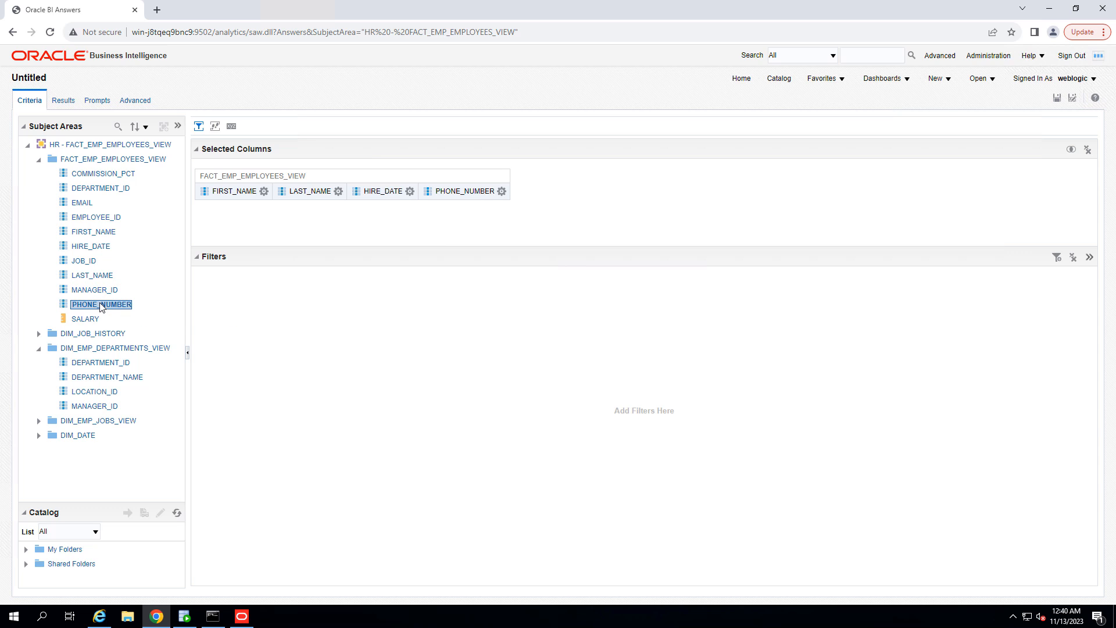
double_click(96, 321)
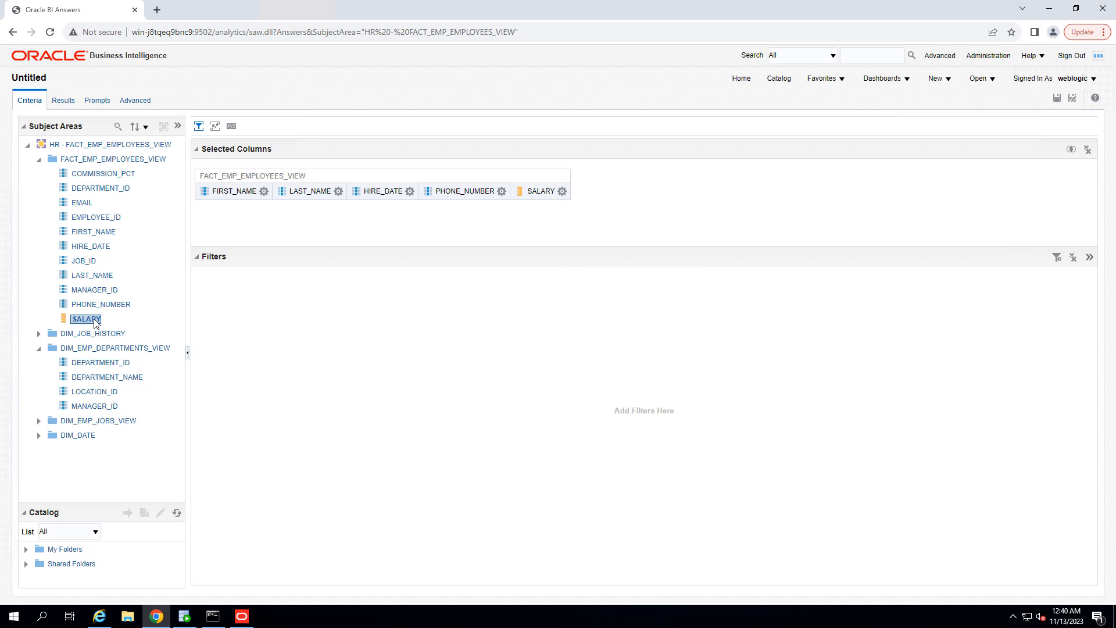
left_click(97, 190)
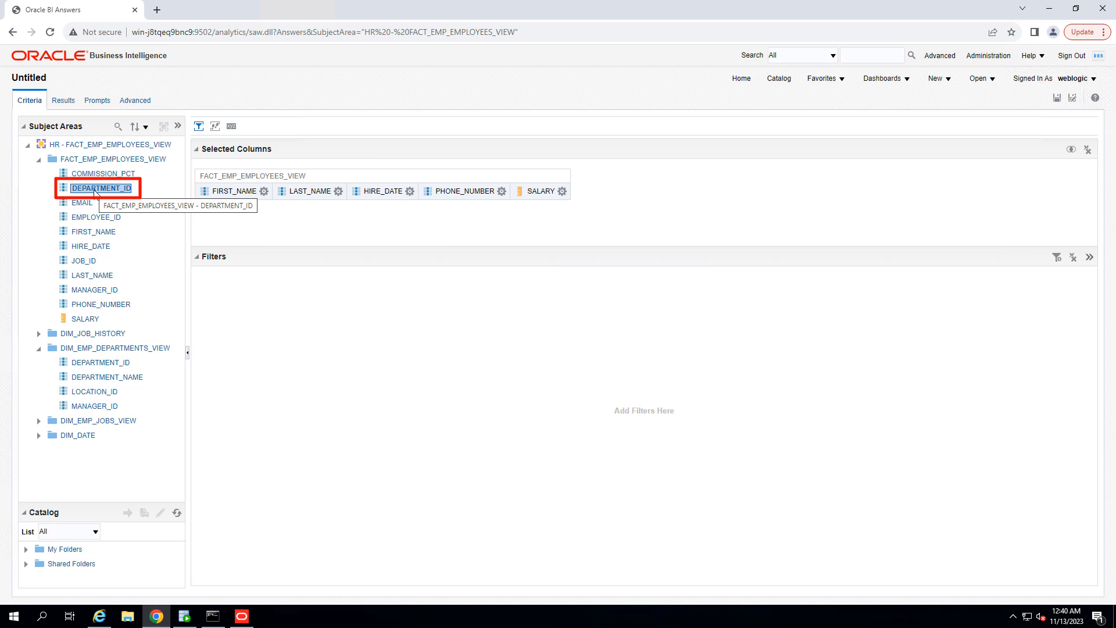
Step: Add the employee view's DEPARTMENT_ID and the department view's DEPARTMENT_NAME to the detail analysis's selected columns
double_click(97, 189)
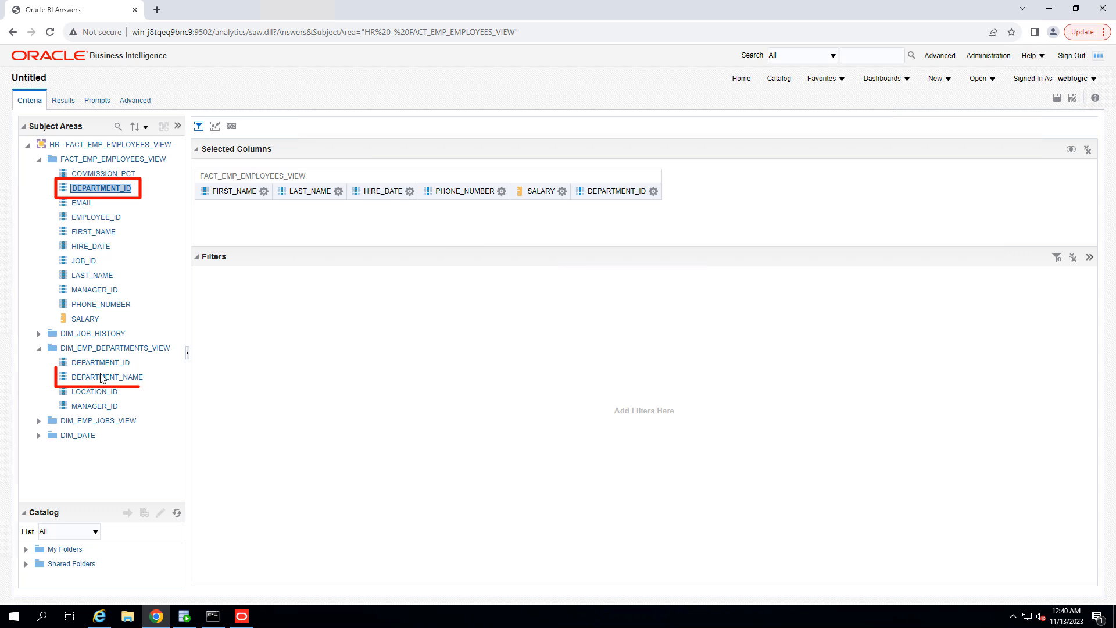
left_click(81, 382)
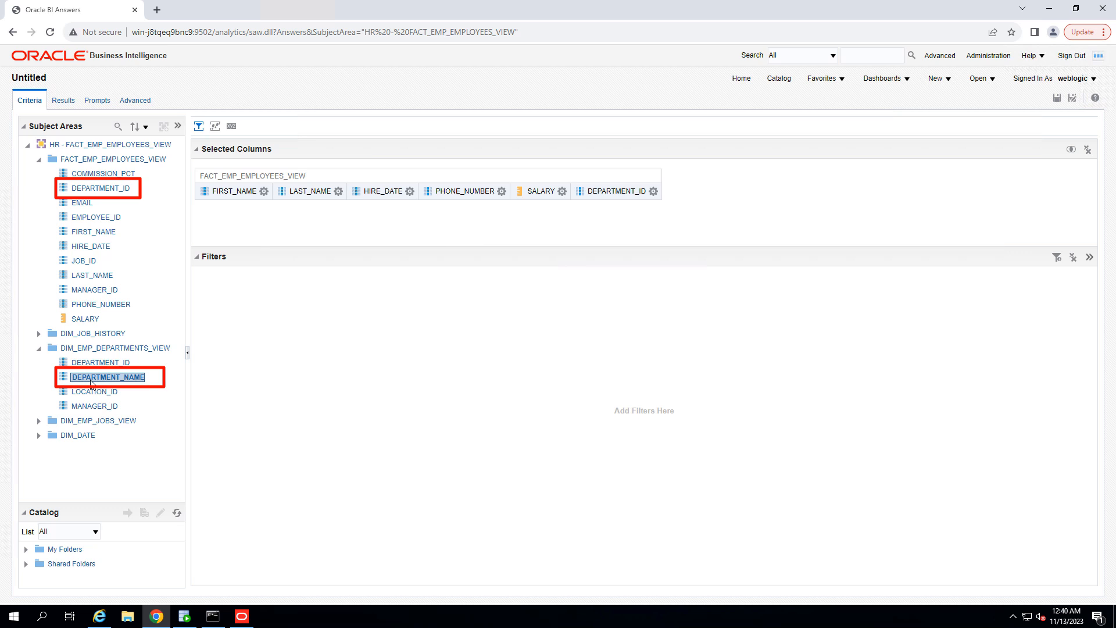
double_click(91, 383)
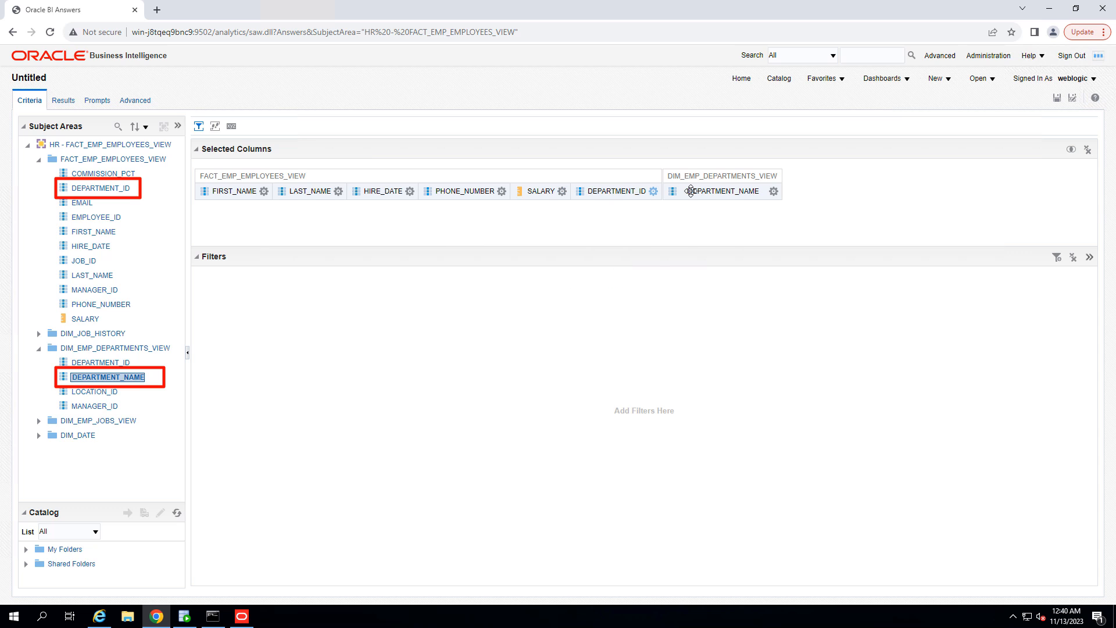
Step: Preview the detail analysis results and scroll across the table's columns
left_click(653, 191)
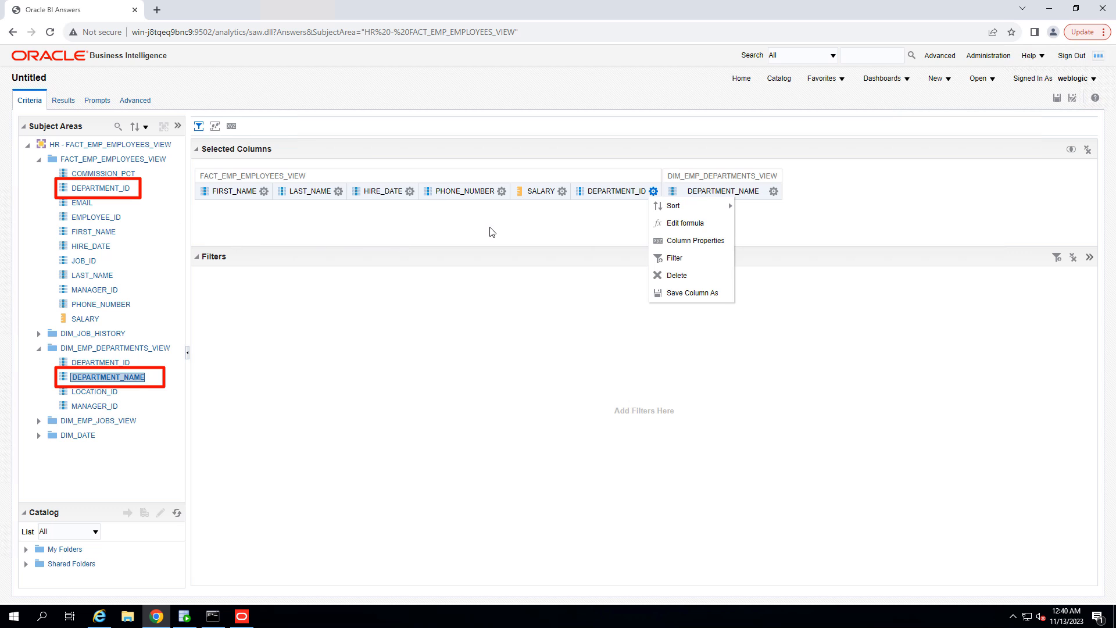
left_click(62, 100)
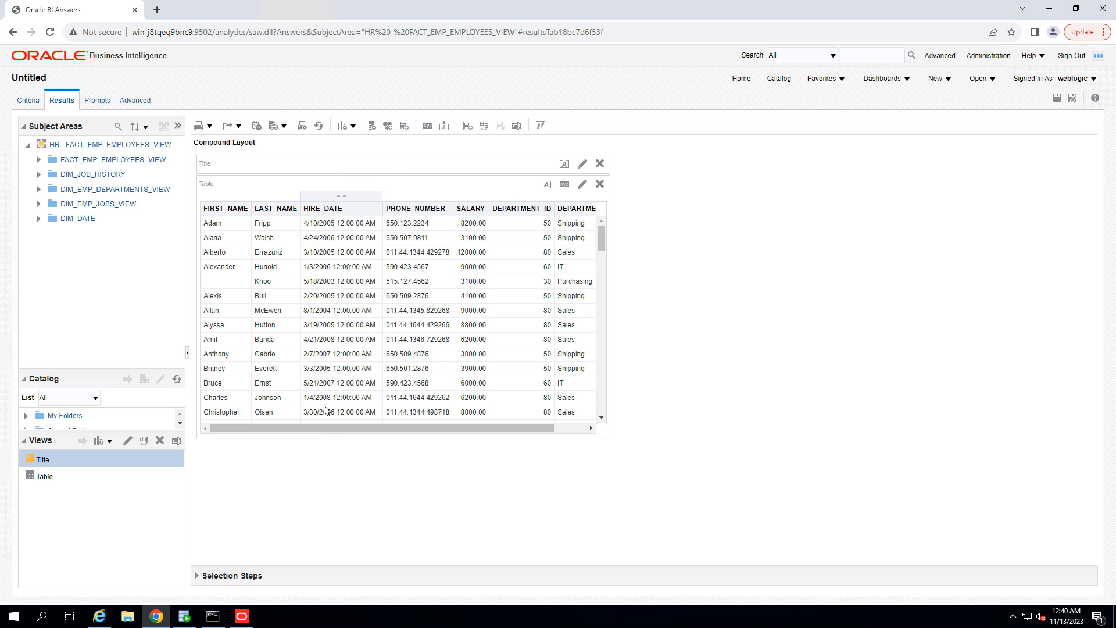
left_click_drag(317, 429, 401, 428)
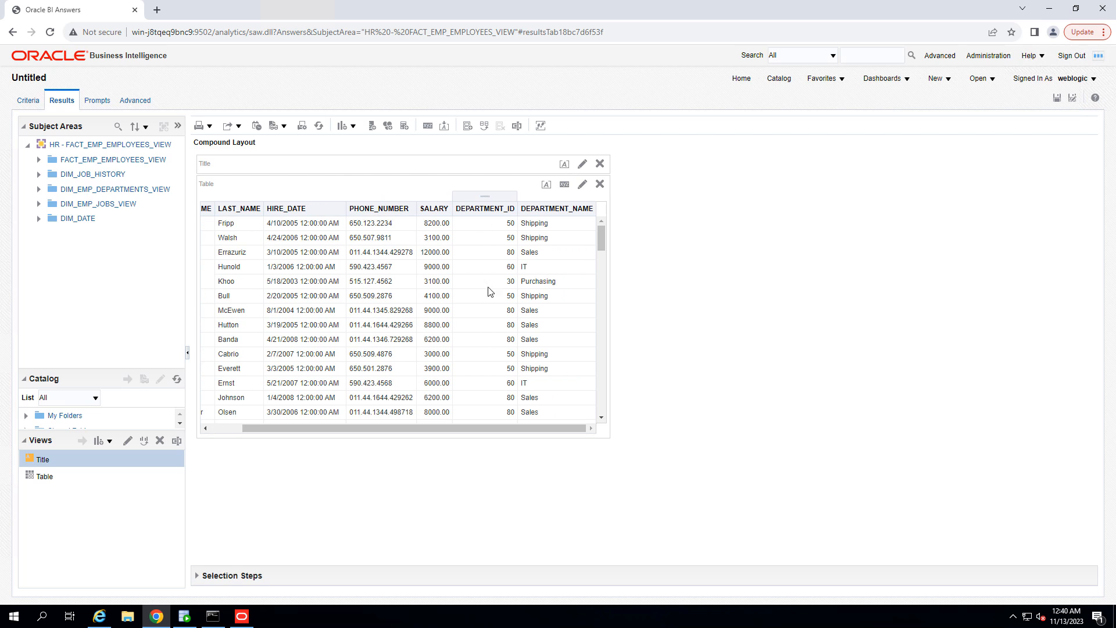
left_click_drag(482, 197, 548, 200)
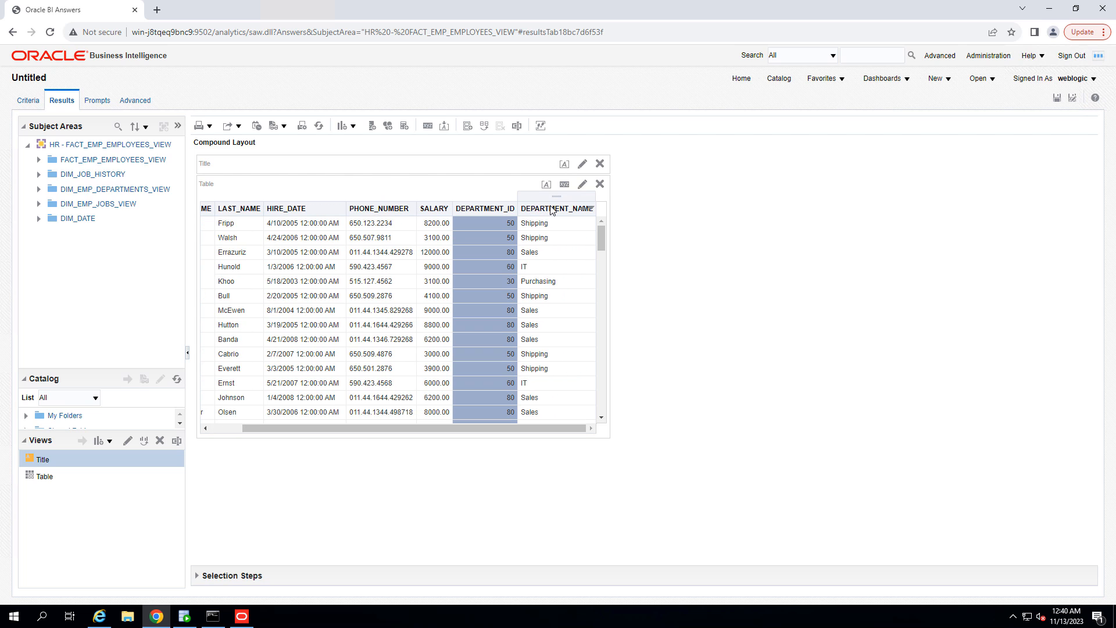
mouse_move(453, 429)
left_mouse_down()
mouse_move(364, 436)
mouse_move(468, 412)
left_mouse_up()
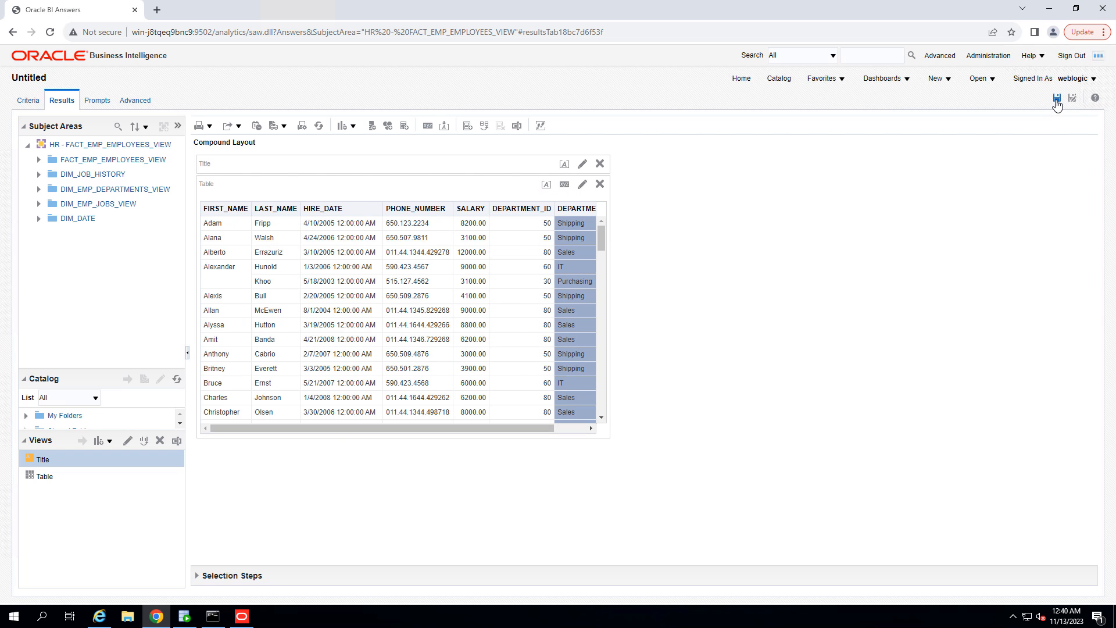
Step: Save the analysis as details in My Folders
left_click(1057, 100)
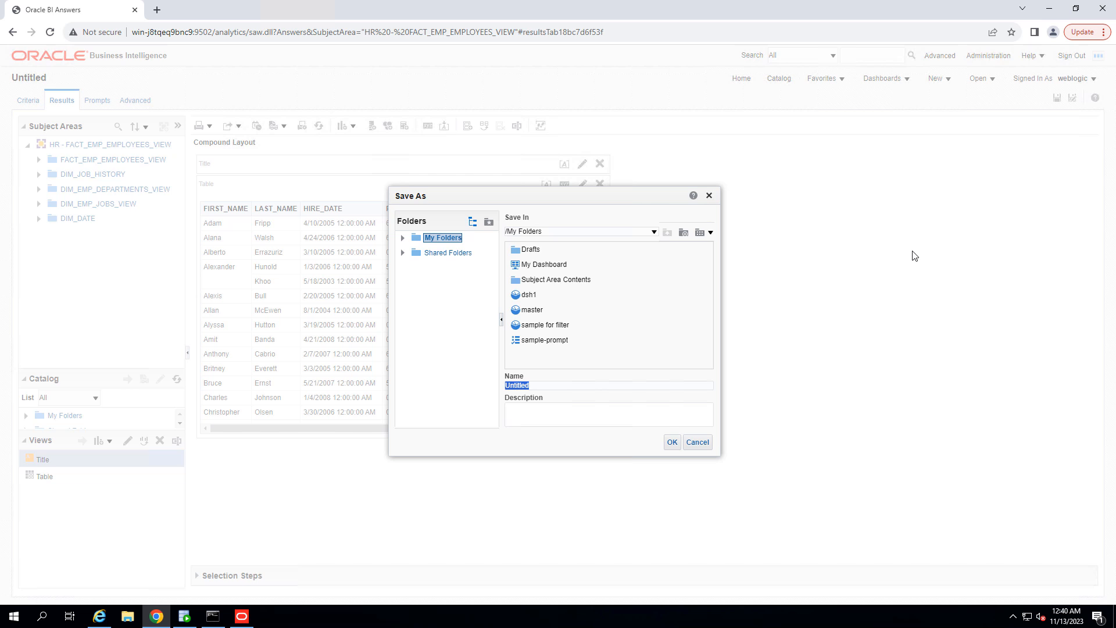
type("deta")
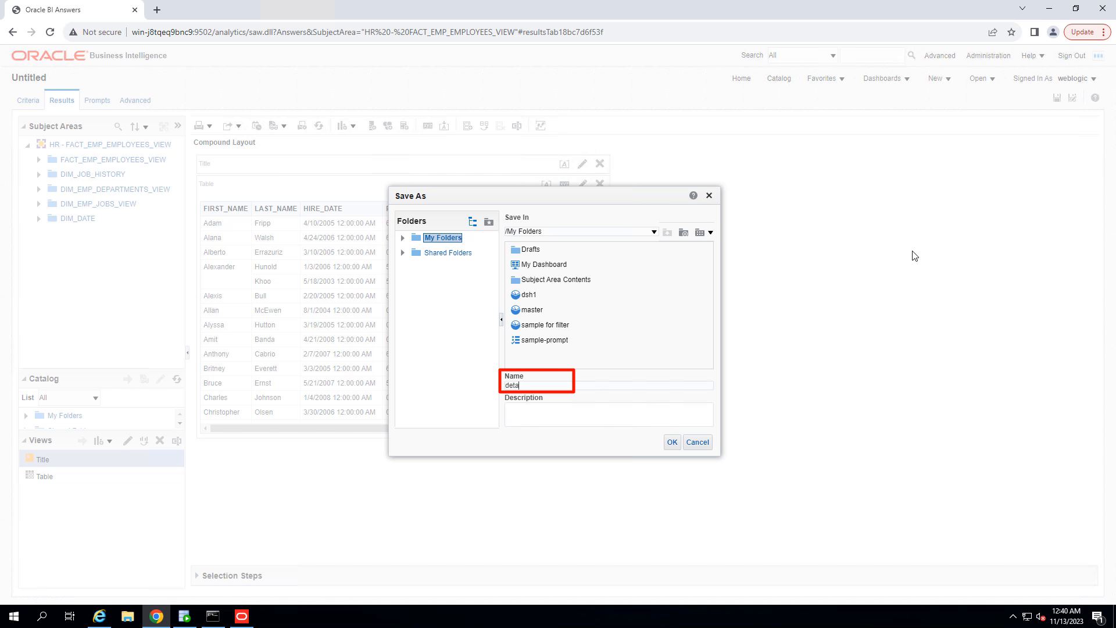
type("s")
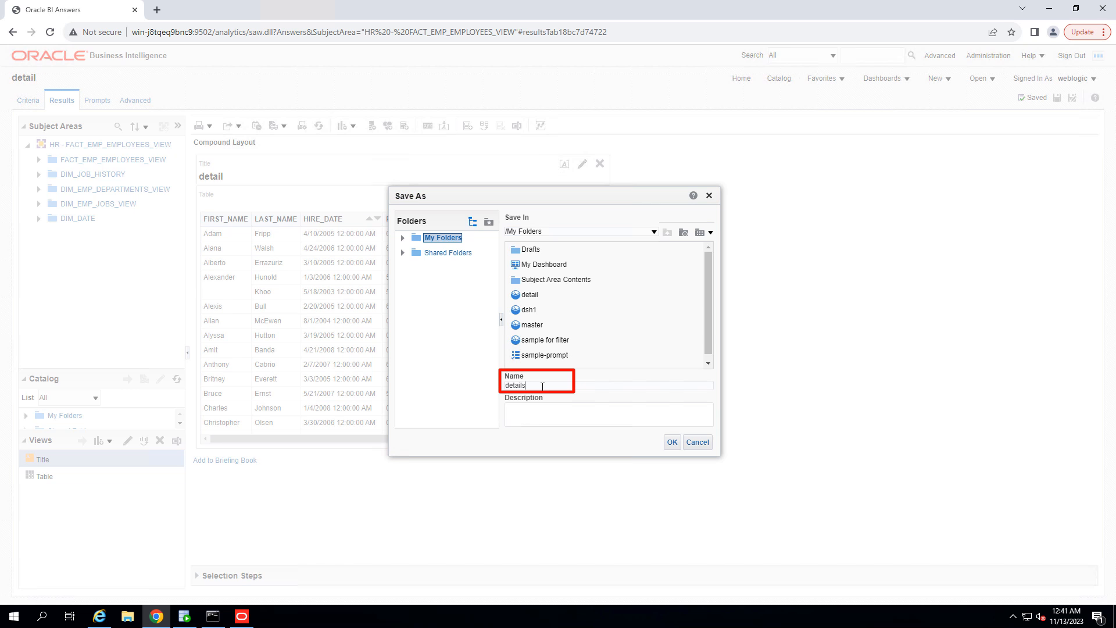
left_click(671, 445)
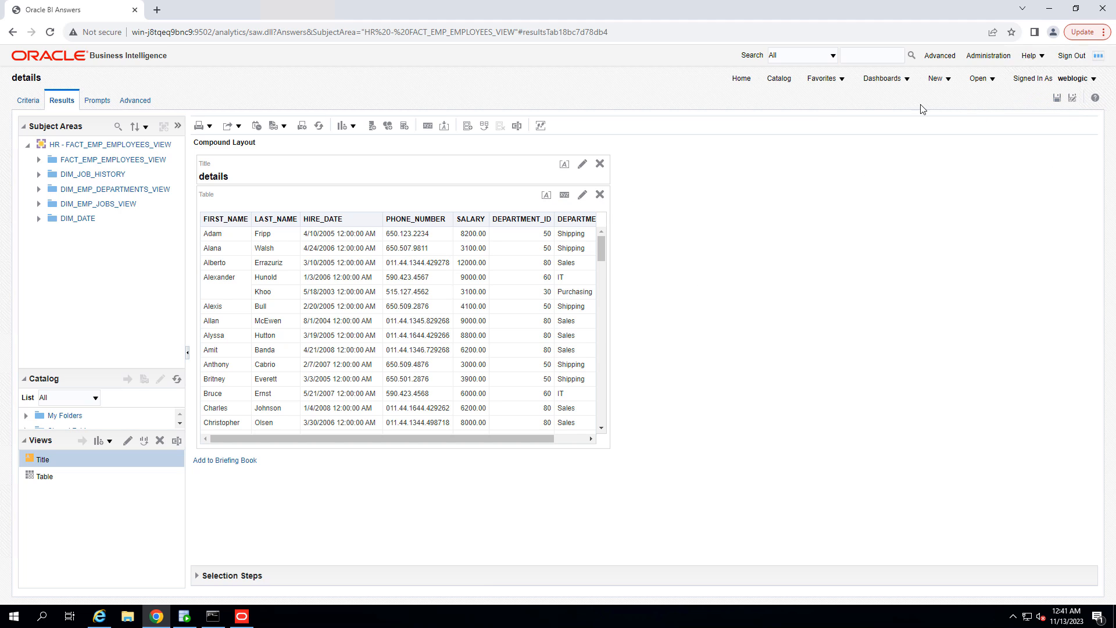
Step: Create a new dashboard named master-details in My Folders, adding content now
left_click(942, 80)
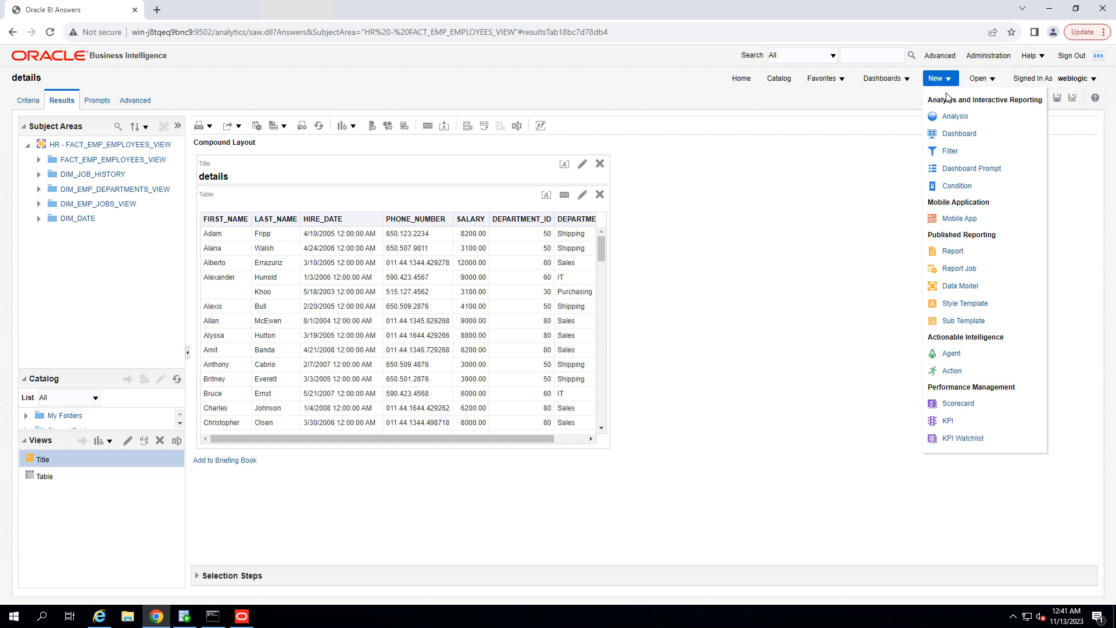
left_click(951, 135)
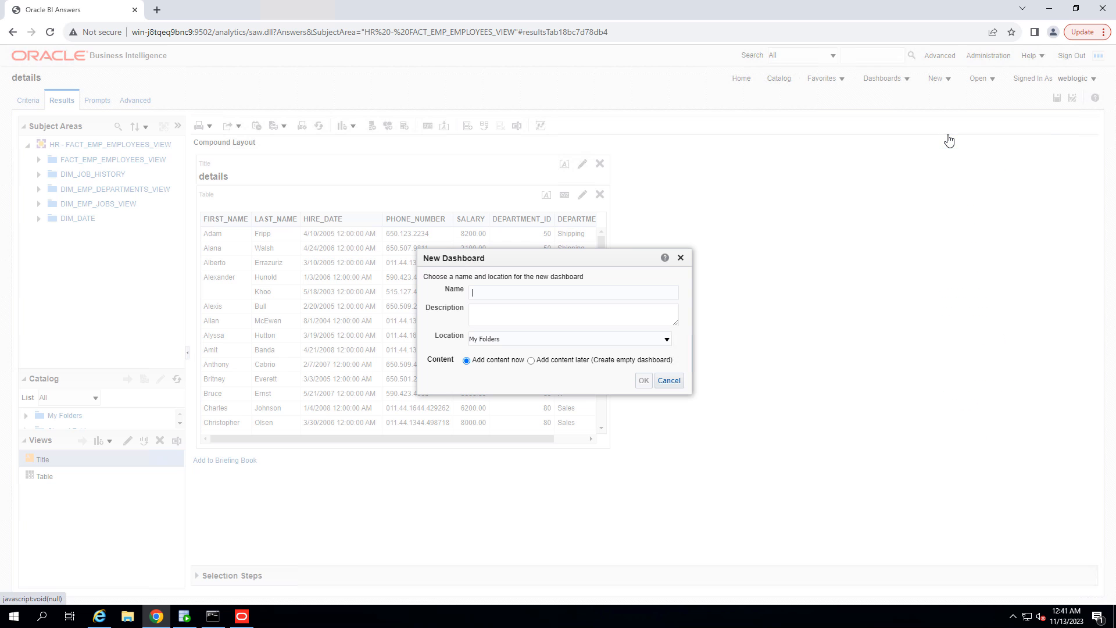
type("master-details")
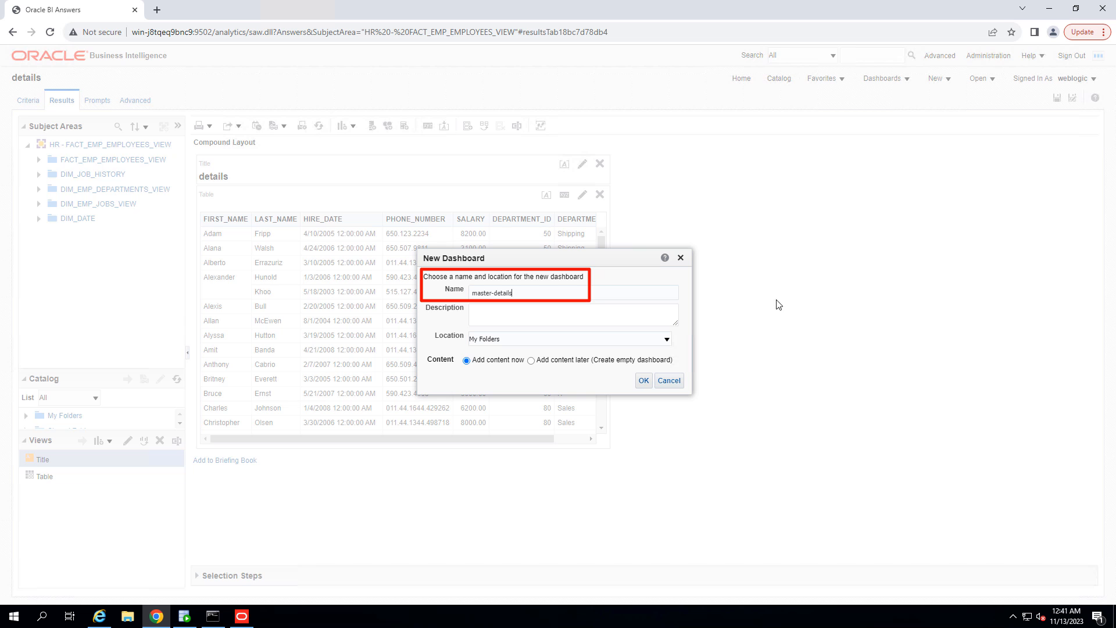
left_click(644, 380)
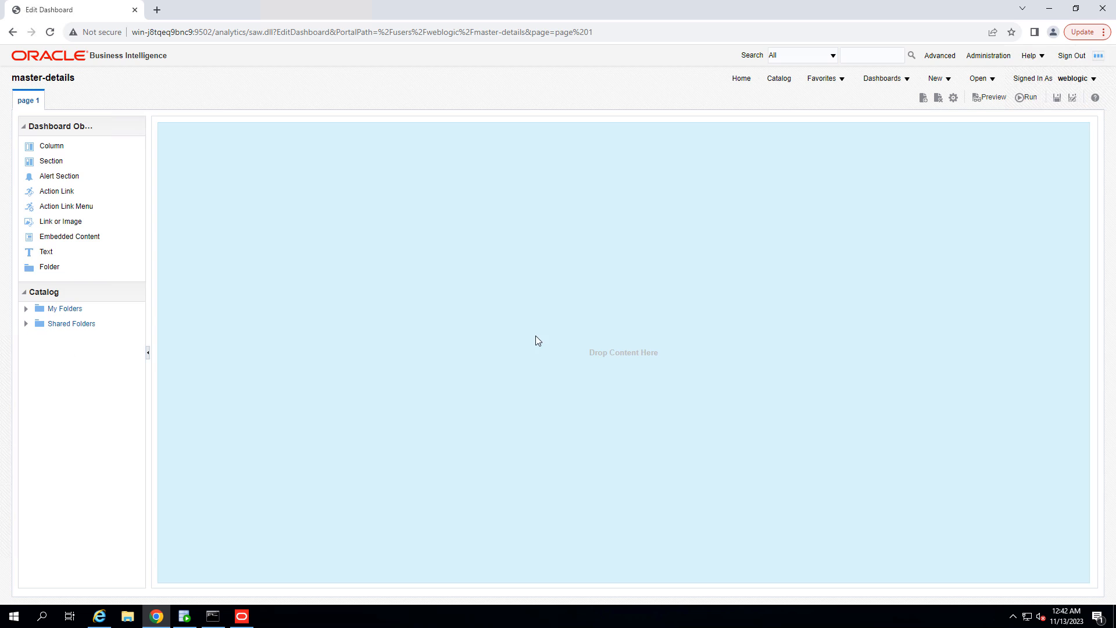
Step: Place the master analysis in the dashboard's first section and the details analysis in a second section below
left_click(26, 309)
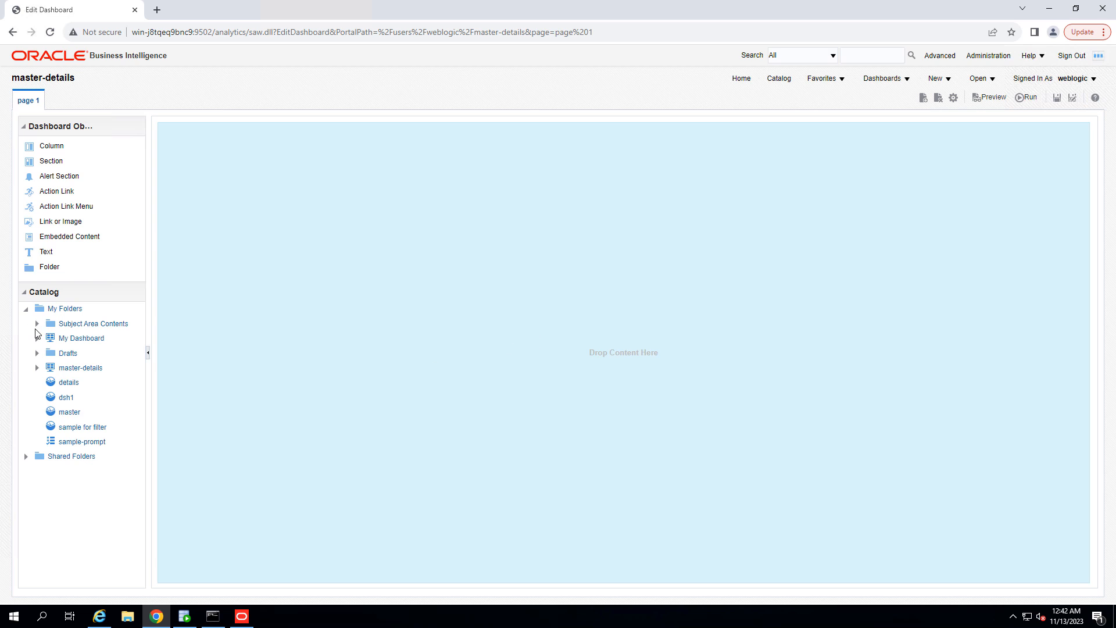
left_click(69, 385)
left_click_drag(67, 414, 608, 195)
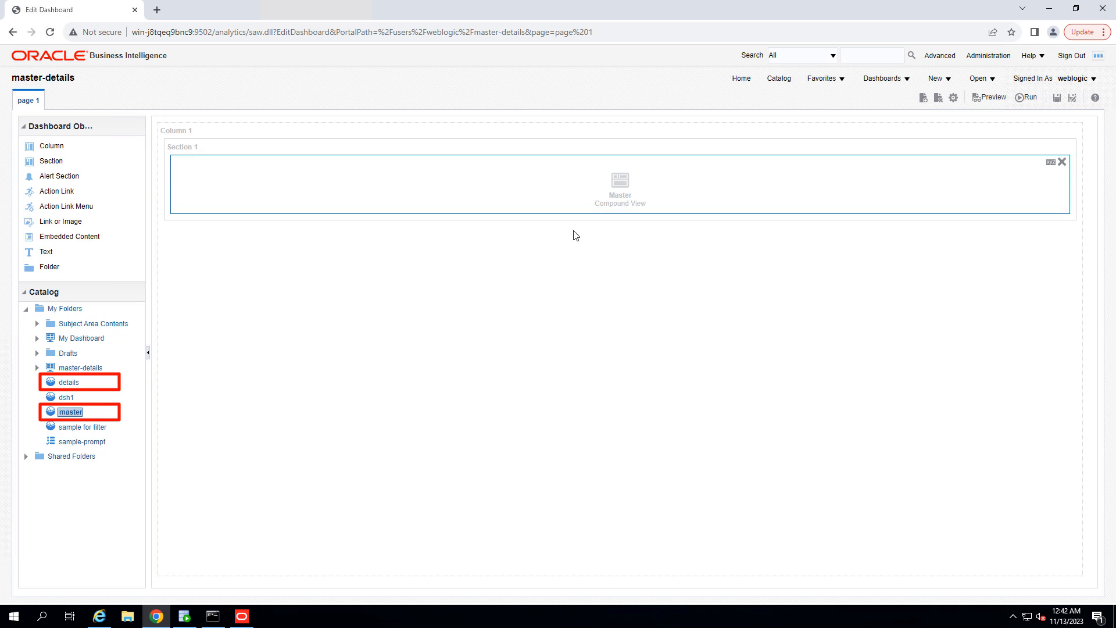
left_click(58, 384)
left_click_drag(65, 389, 621, 256)
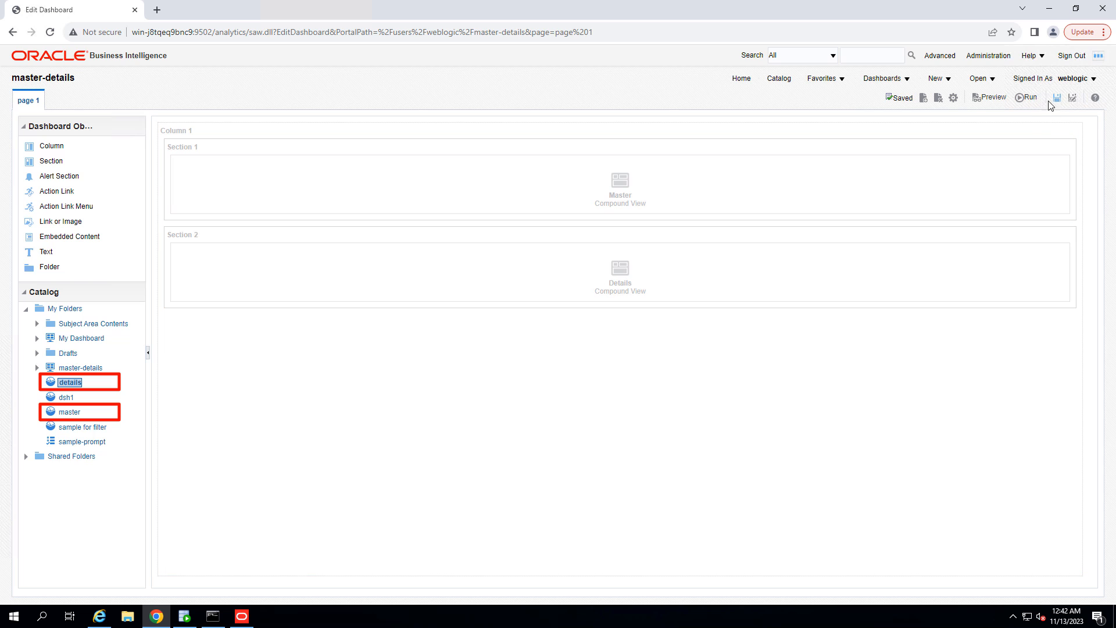
Step: Run the dashboard to view both analyses, then go back to editing it
left_click(1025, 99)
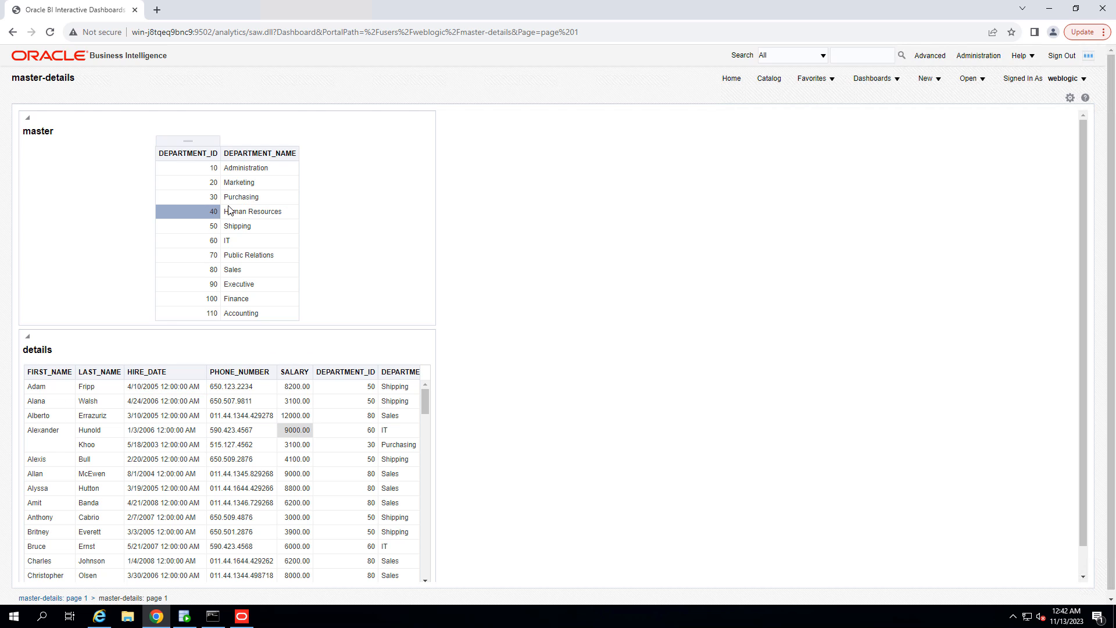
left_click(1069, 97)
left_click(968, 115)
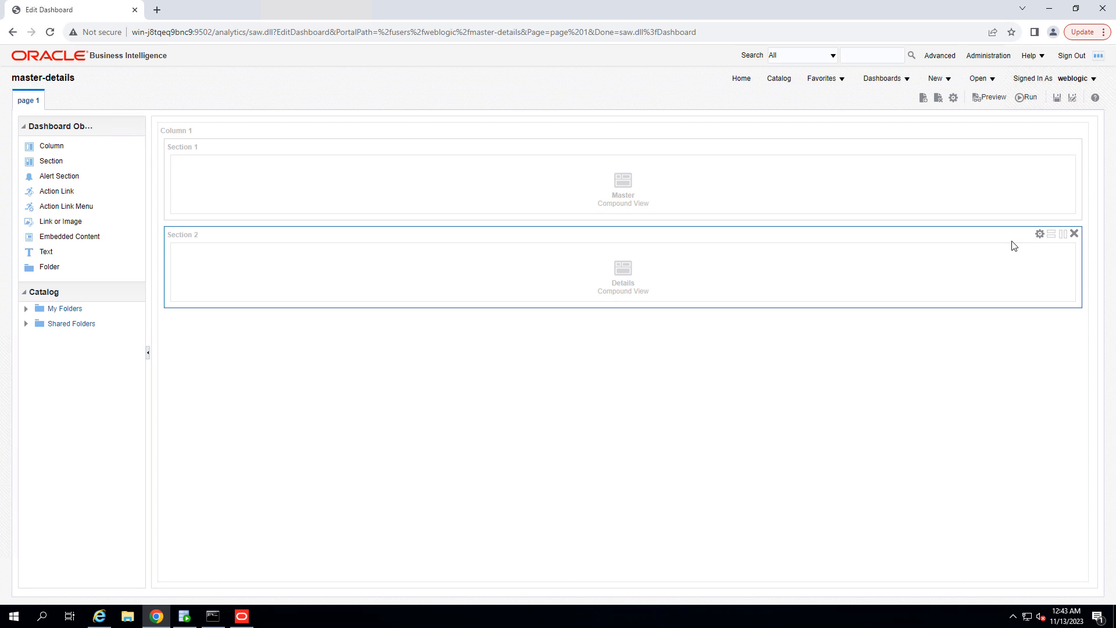
Step: Open the dashboard properties, close them with OK, and save the dashboard
left_click(953, 97)
left_click(982, 113)
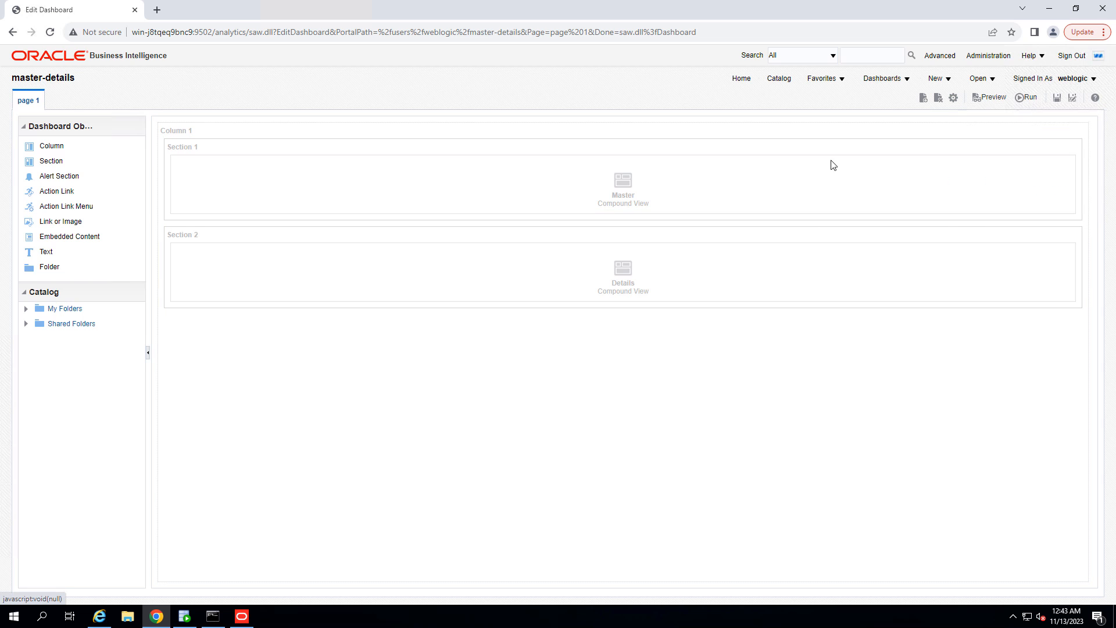
left_click(562, 330)
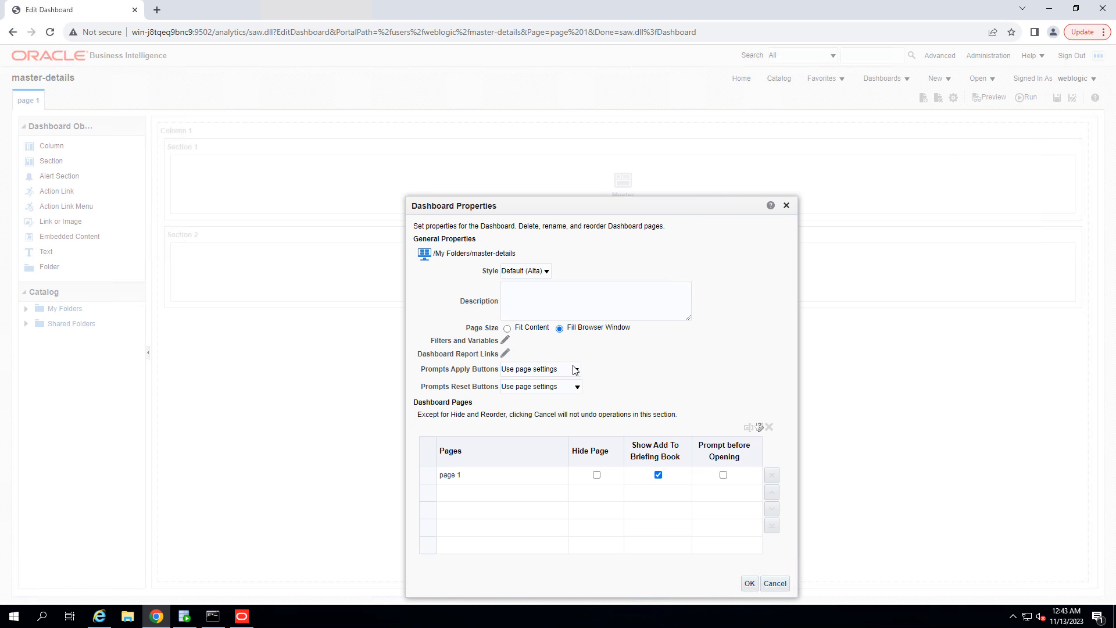
left_click(756, 583)
left_click(1057, 98)
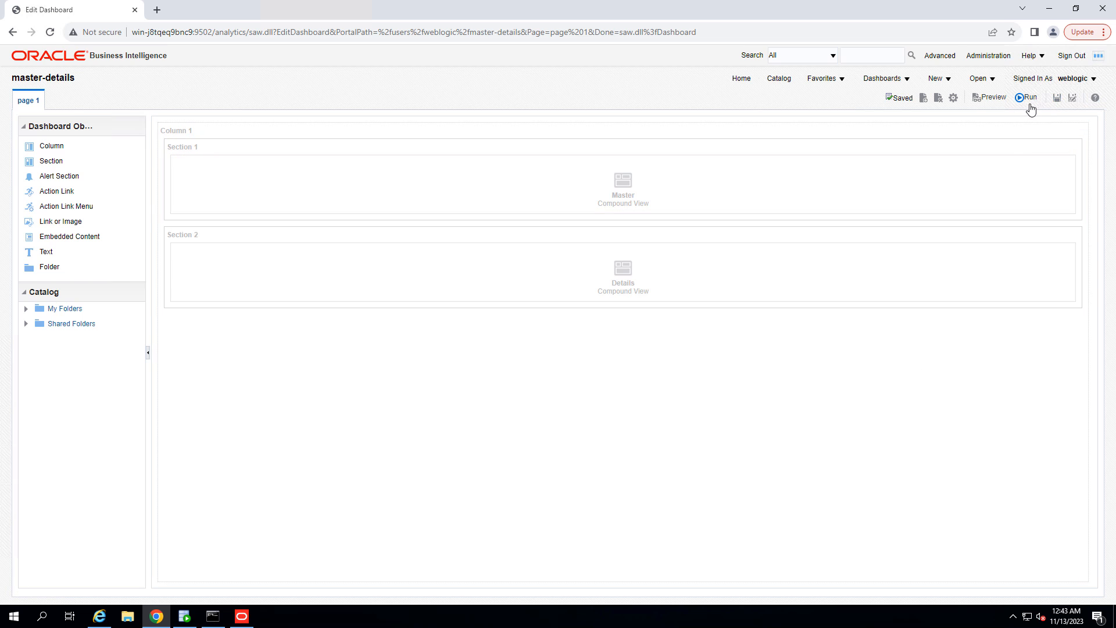
Step: Run the saved dashboard and return to its edit mode
left_click(1027, 99)
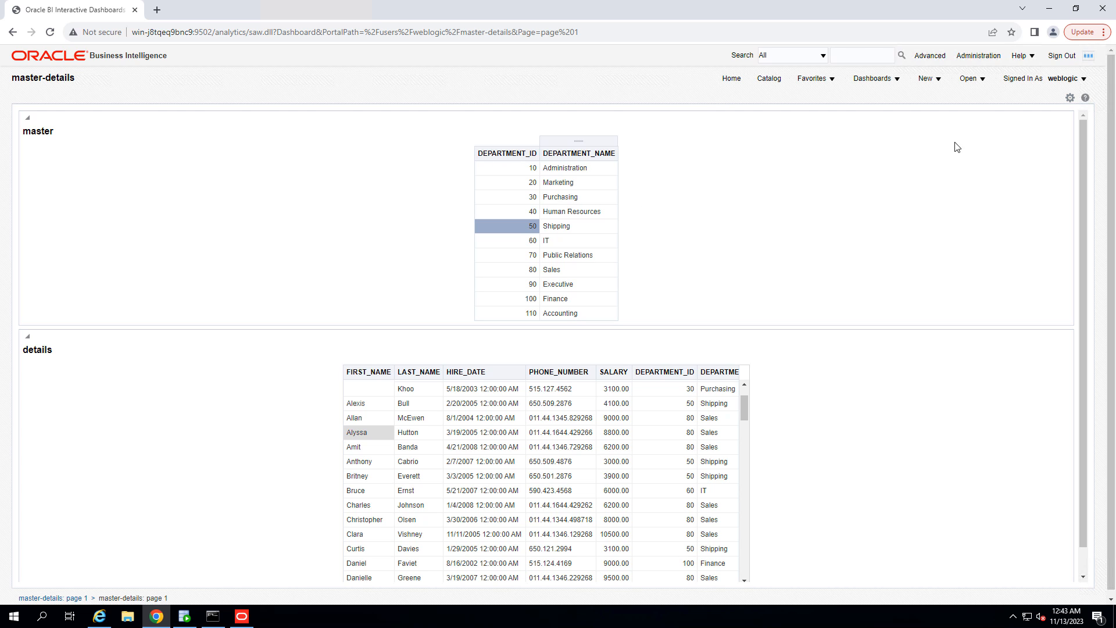
left_click(1071, 97)
left_click(945, 112)
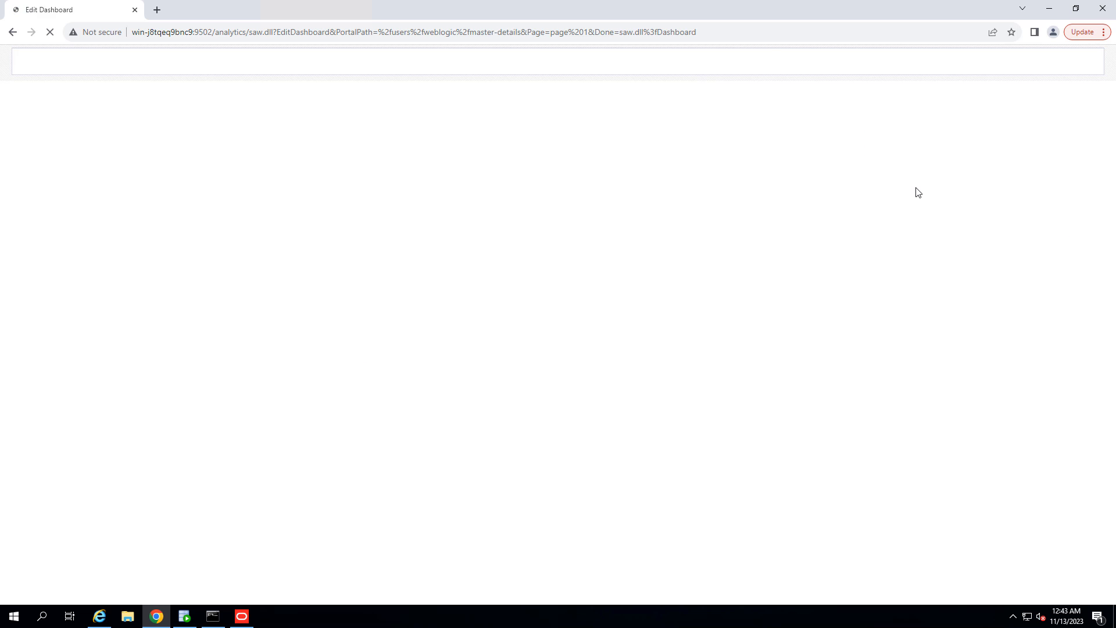
Step: Open the master analysis for editing from its dashboard section and switch to its criteria
left_click(1055, 164)
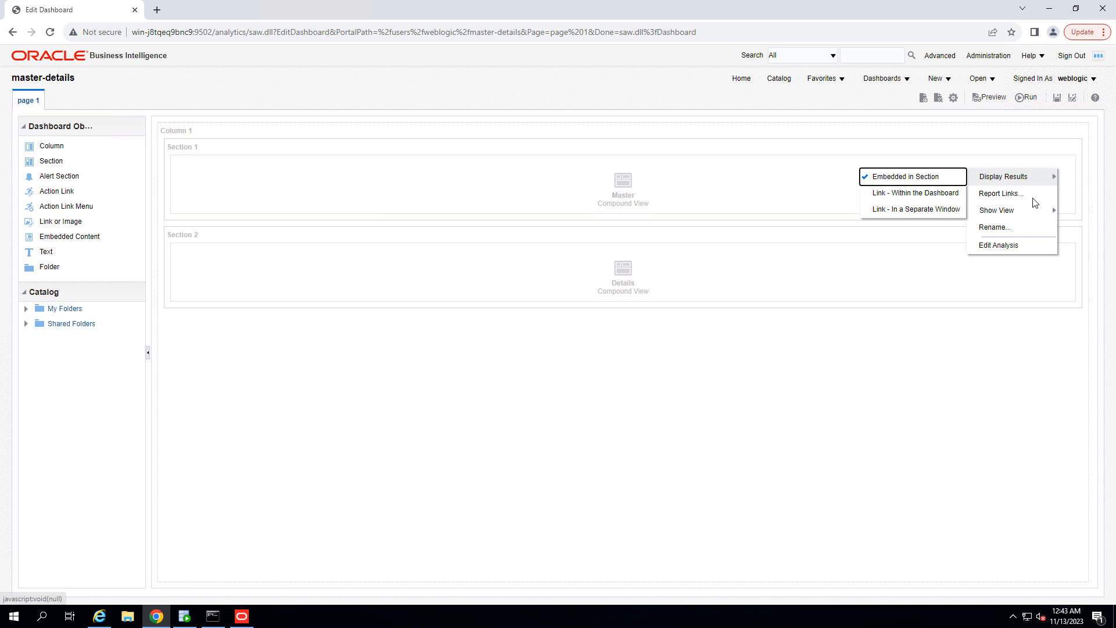
left_click(1011, 246)
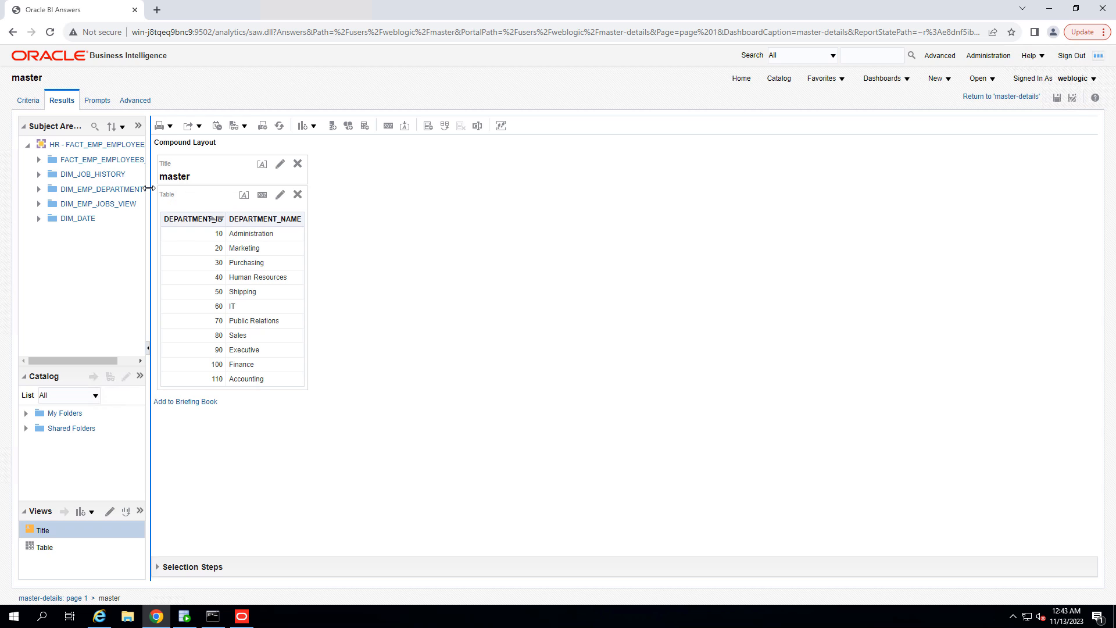
left_click(39, 106)
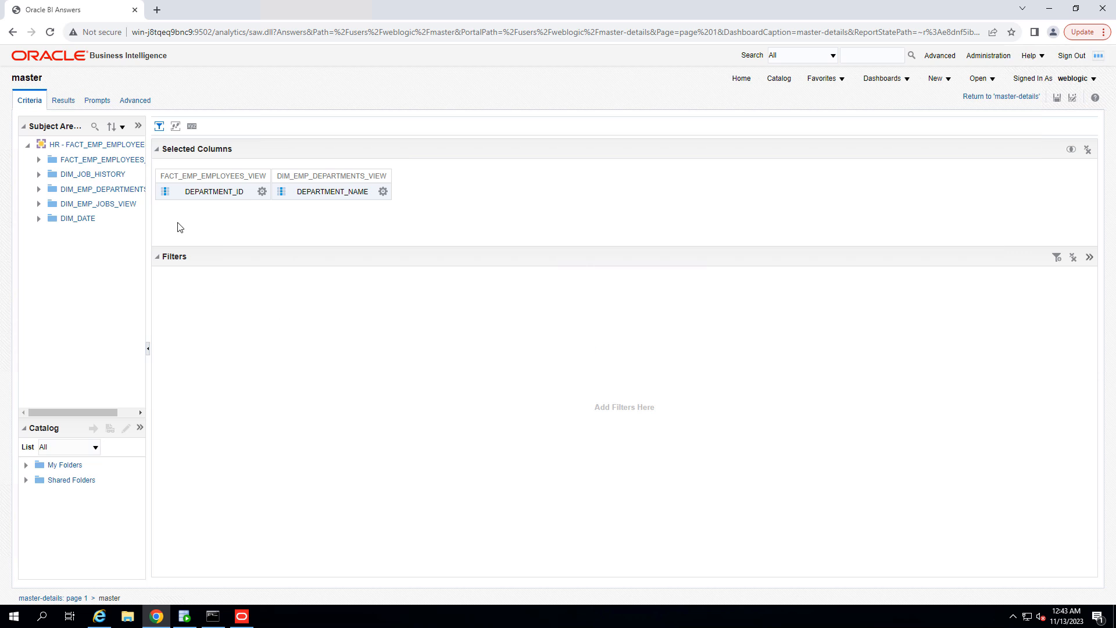
Step: Set the DEPARTMENT_ID value's primary interaction to Send Master-Detail Events with channel m1
left_click(262, 191)
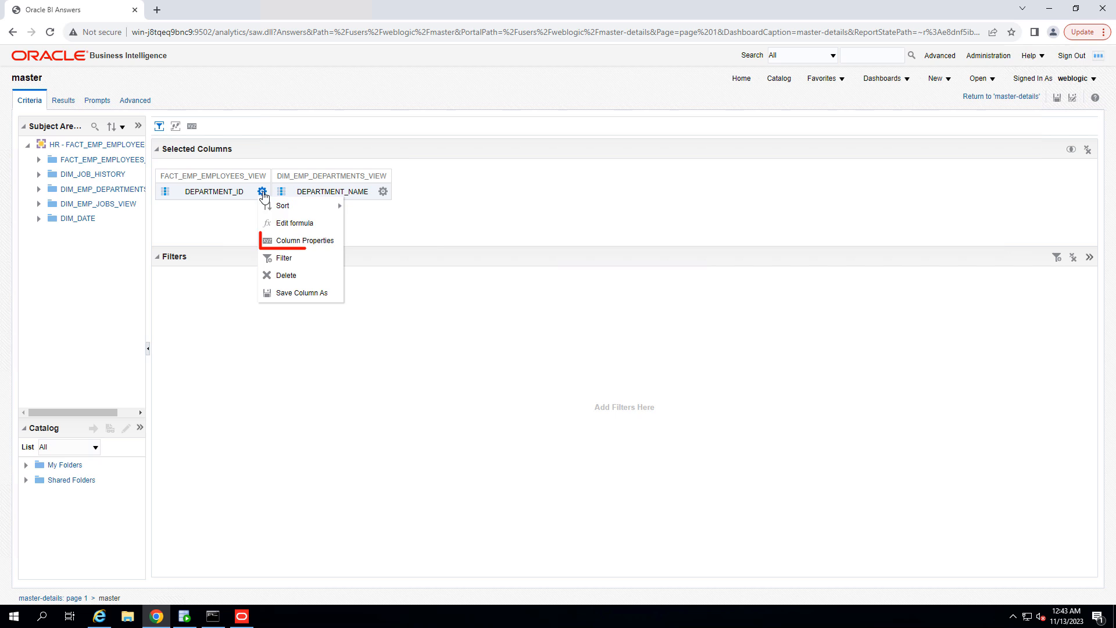
left_click(280, 240)
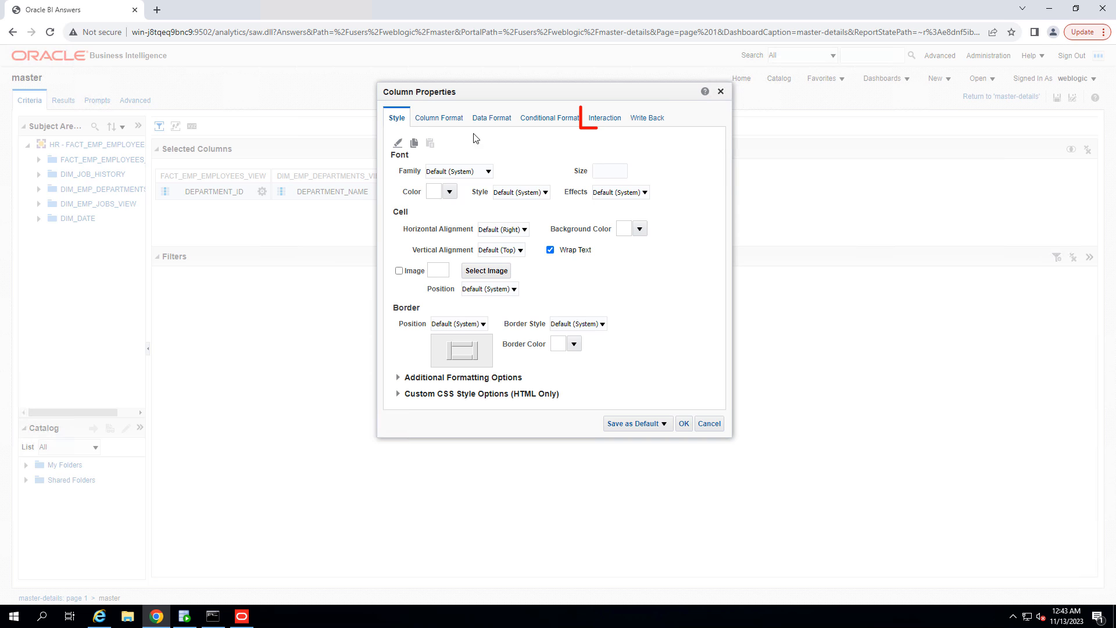
left_click(598, 128)
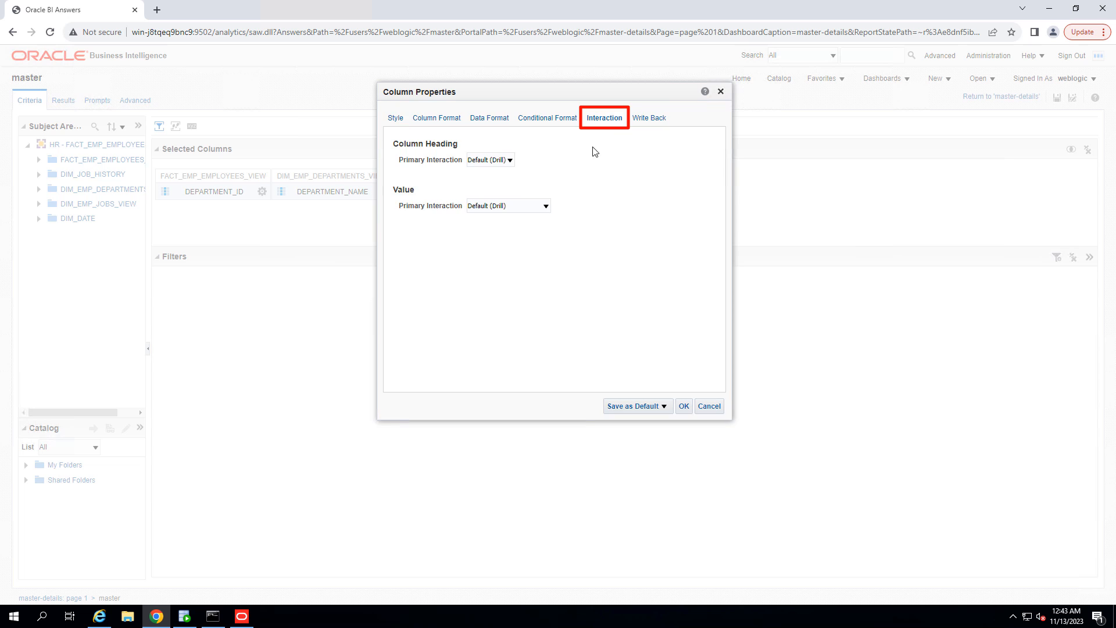
left_click(511, 207)
left_click(513, 251)
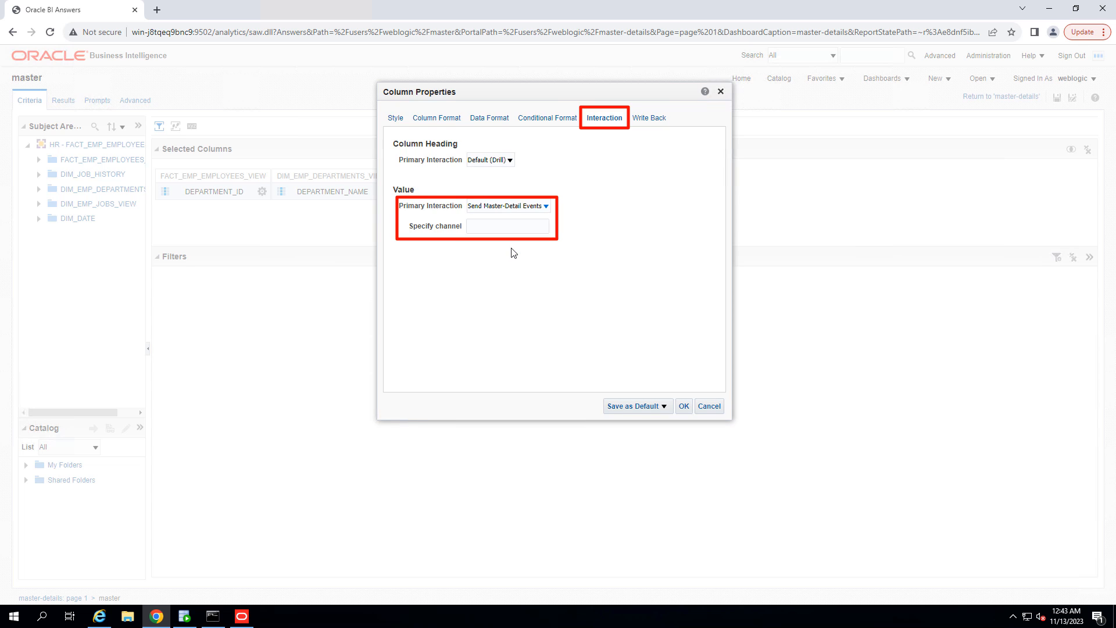
left_click(495, 230)
left_click(508, 270)
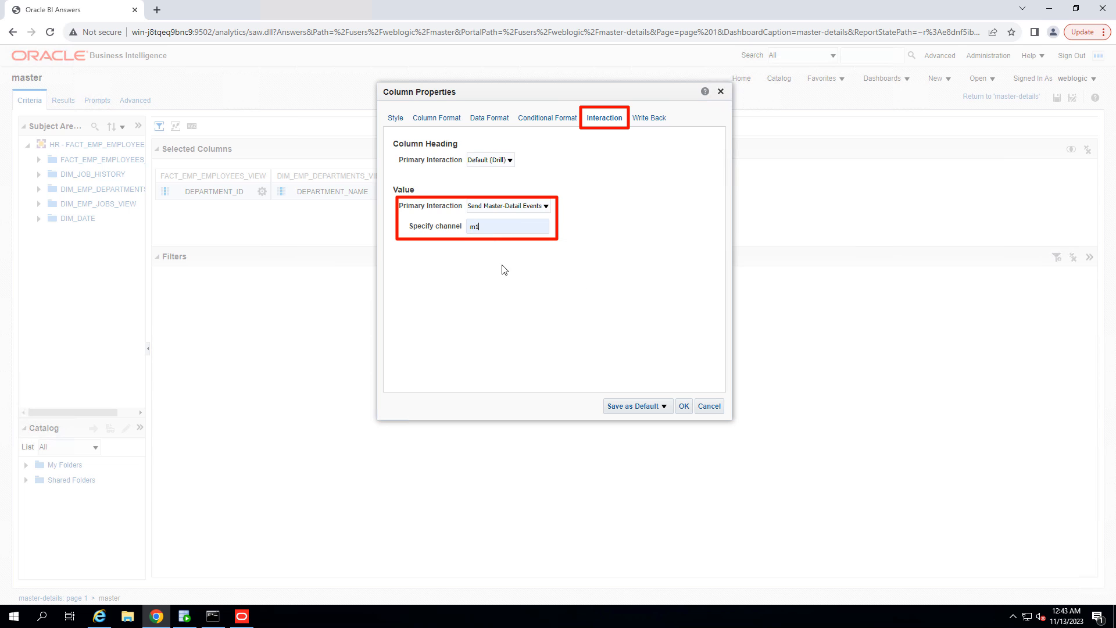
left_click(685, 409)
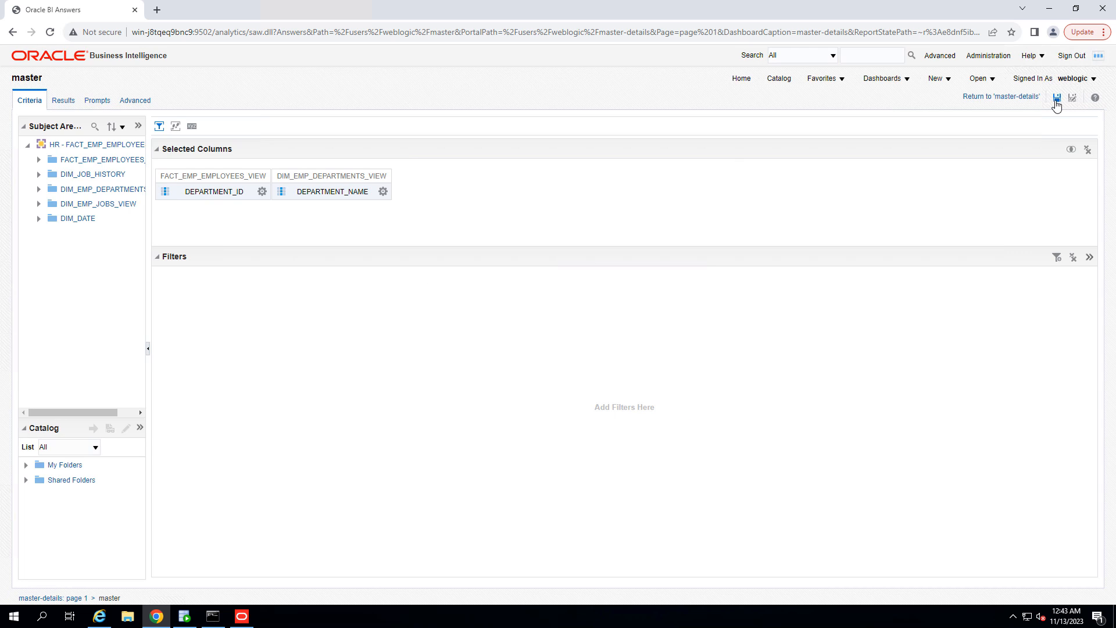
Step: Return to the dashboard and try selecting department rows in the master table
left_click(1018, 97)
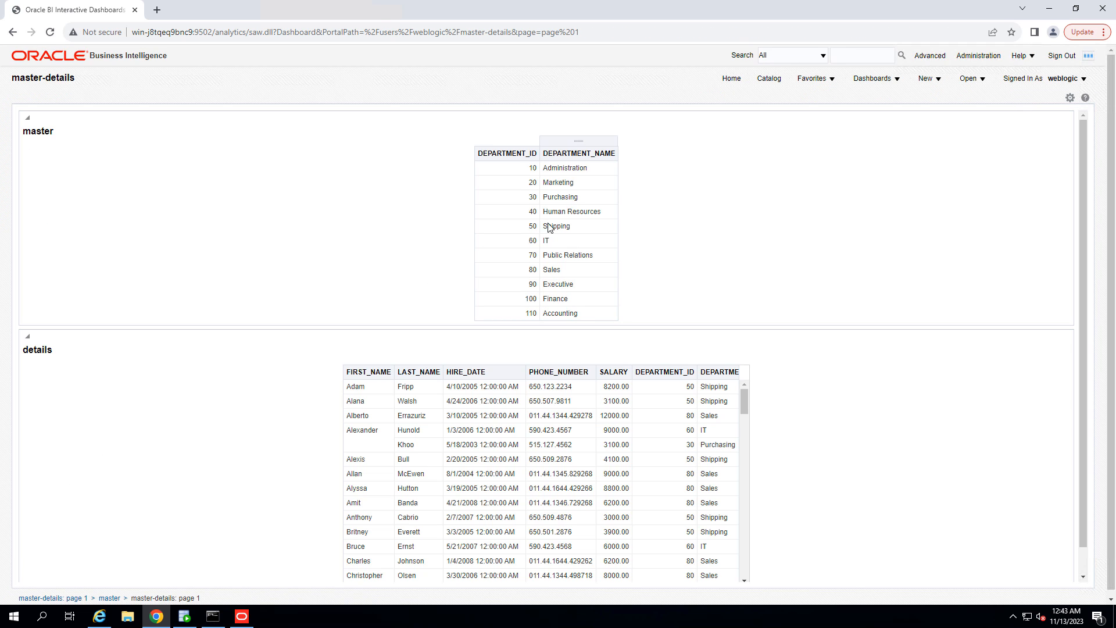
left_click(529, 213)
left_click(527, 245)
left_click(563, 214)
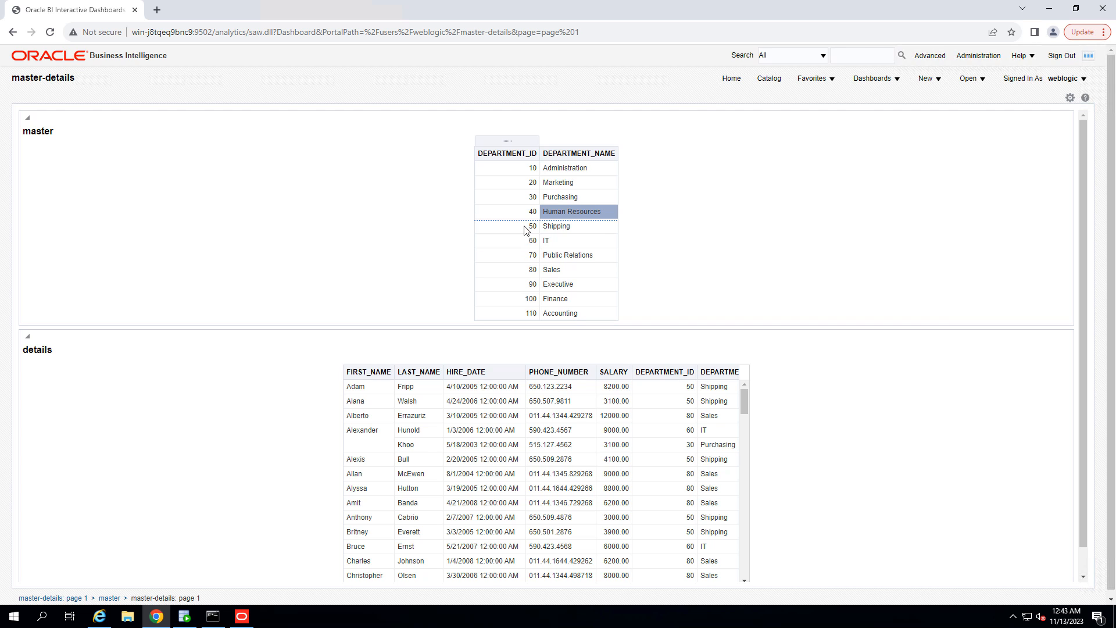
left_click(525, 228)
Step: Switch the dashboard to edit mode and open the details analysis from its section for editing
left_click(1070, 100)
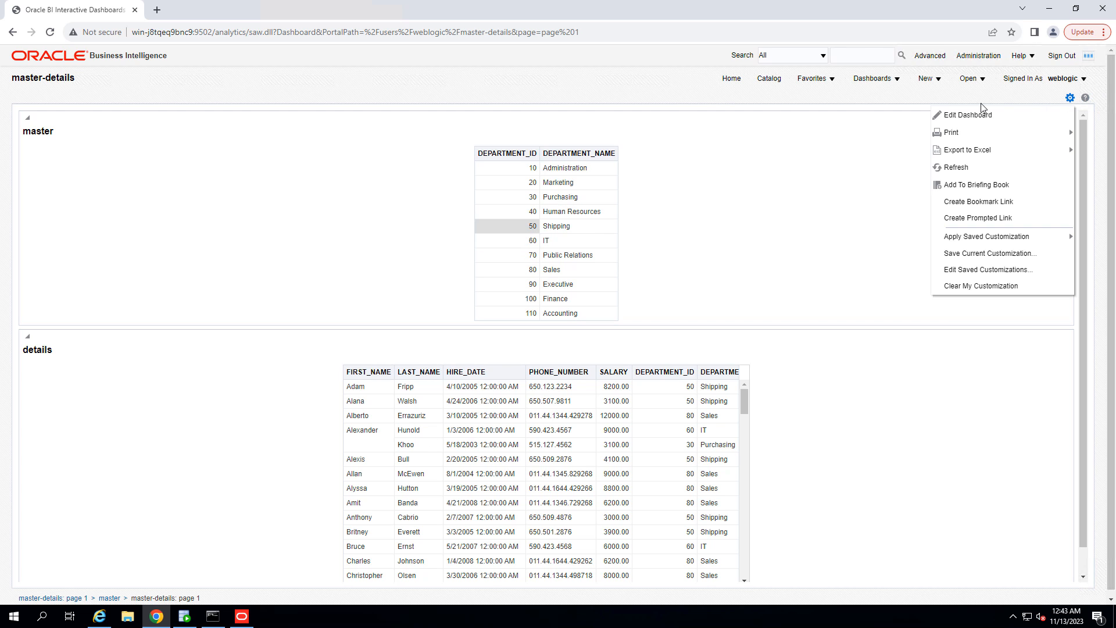
left_click(977, 111)
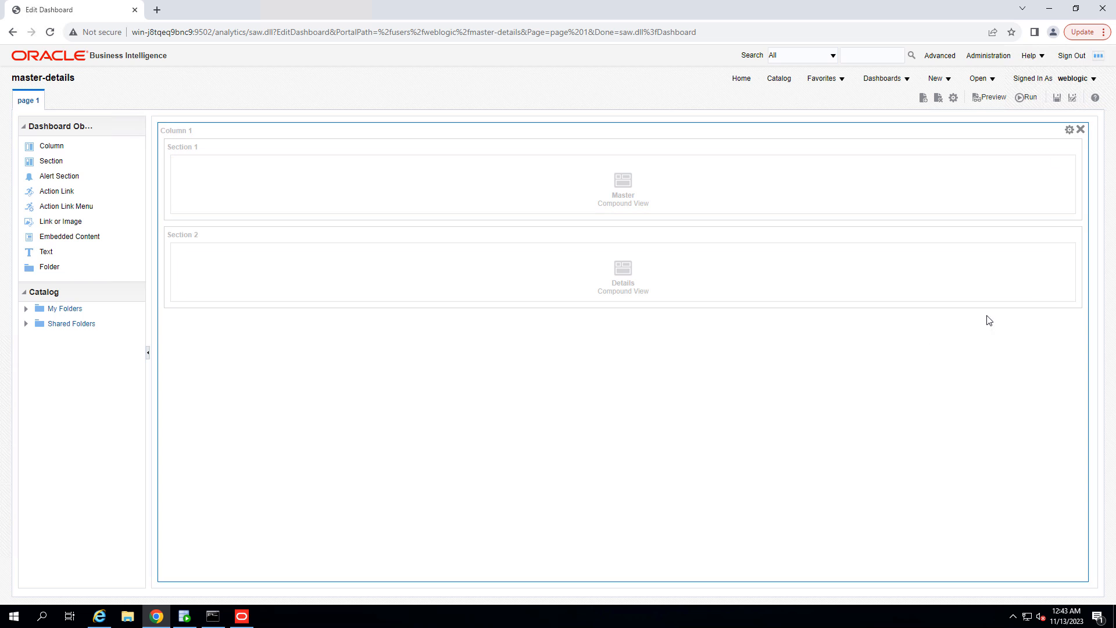
left_click(1057, 251)
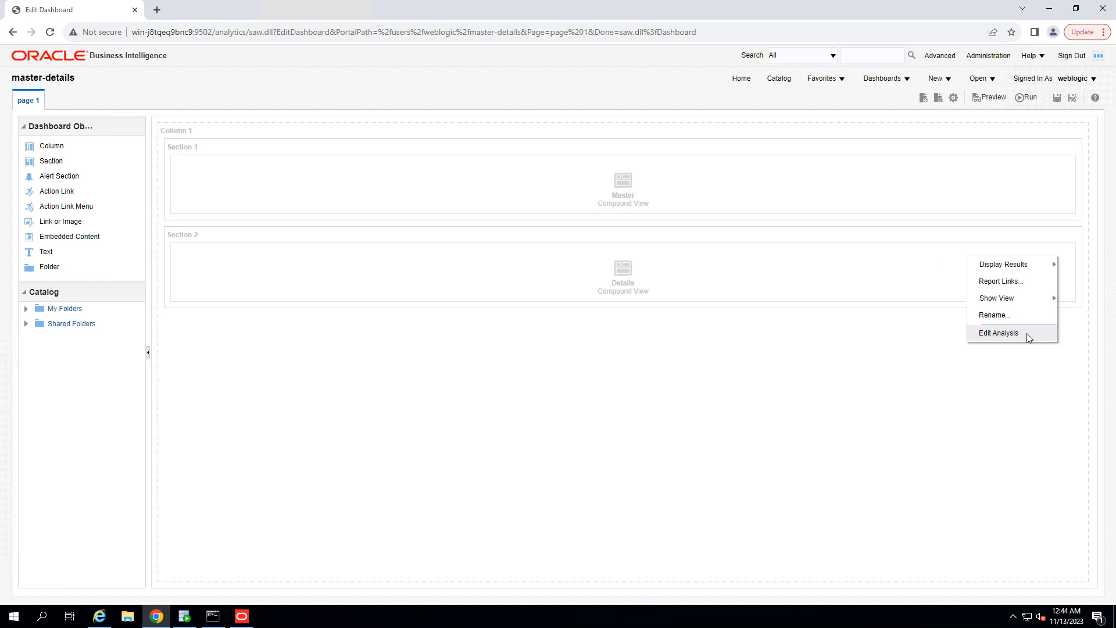
left_click(1027, 333)
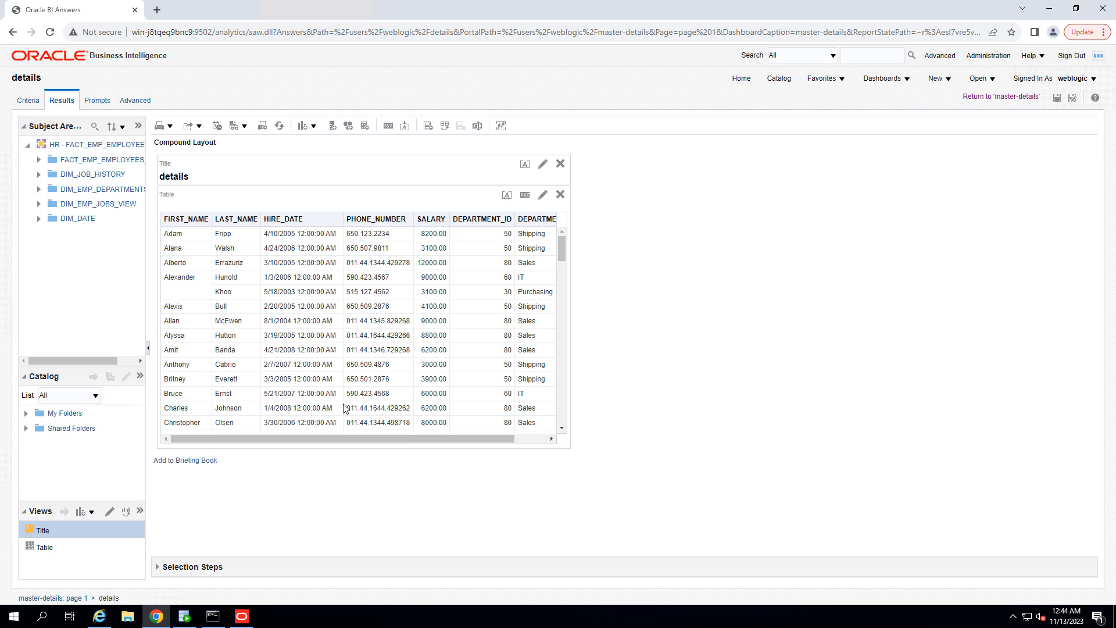
Step: Set the details table to listen to master-detail events on event channel m1
left_click(524, 195)
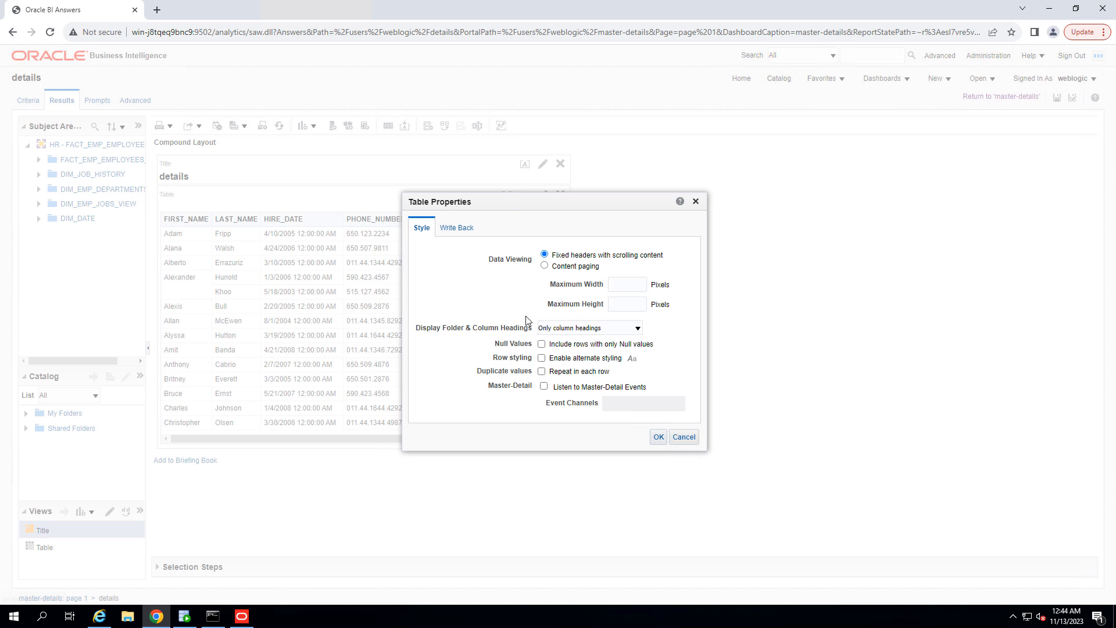
left_click(544, 388)
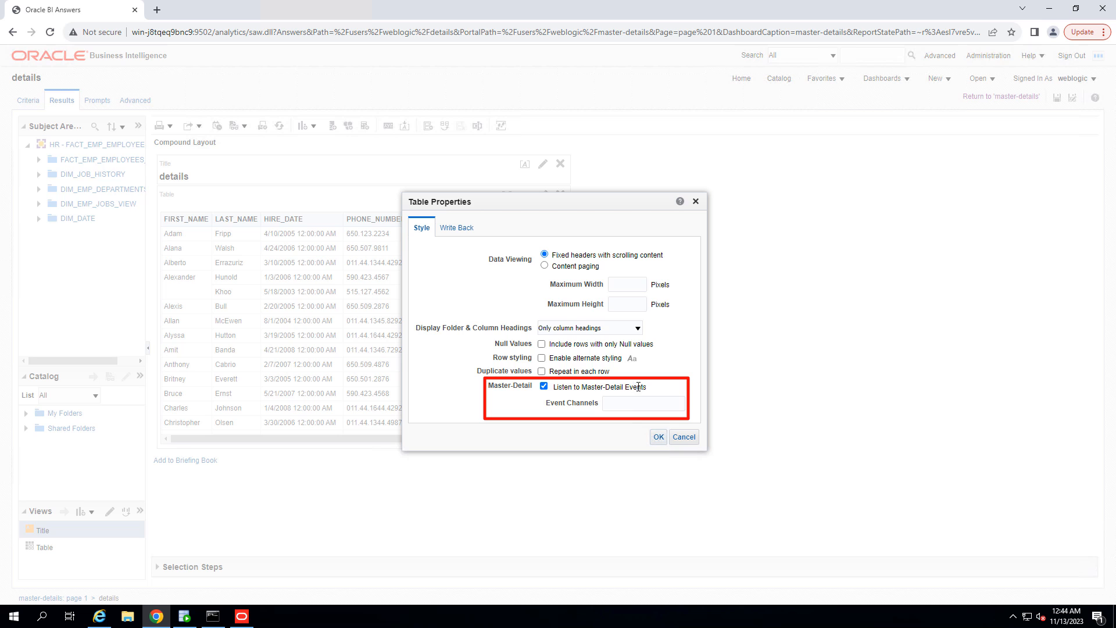
left_click_drag(639, 387, 554, 389)
left_click(615, 397)
type("m1")
left_click(658, 438)
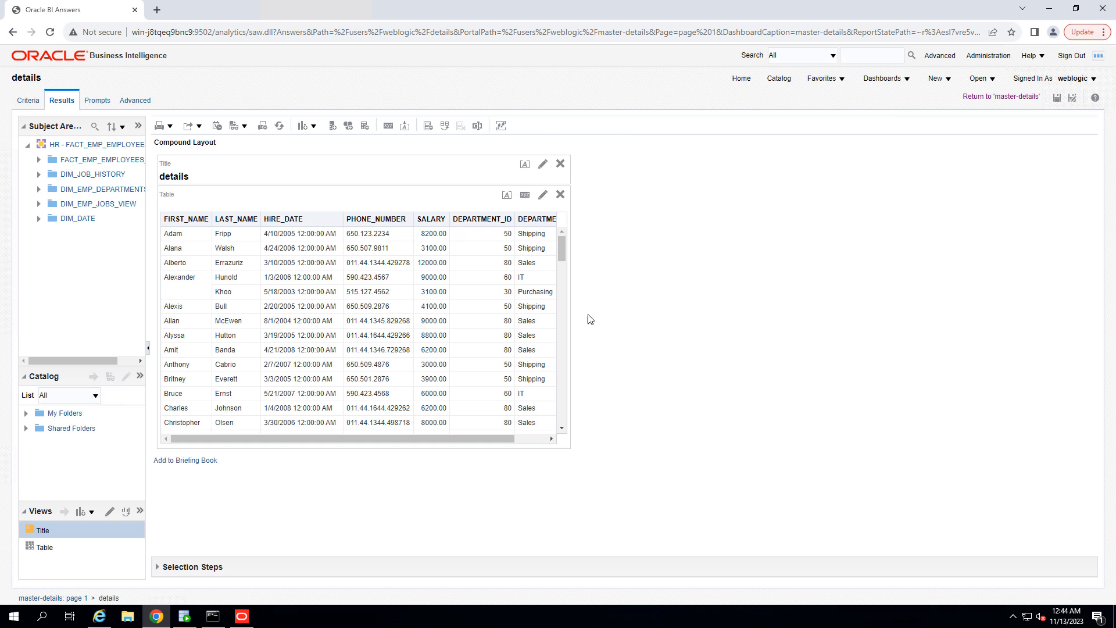
Step: Edit the details table view and move DEPARTMENT_ID into its table prompts
left_click(543, 198)
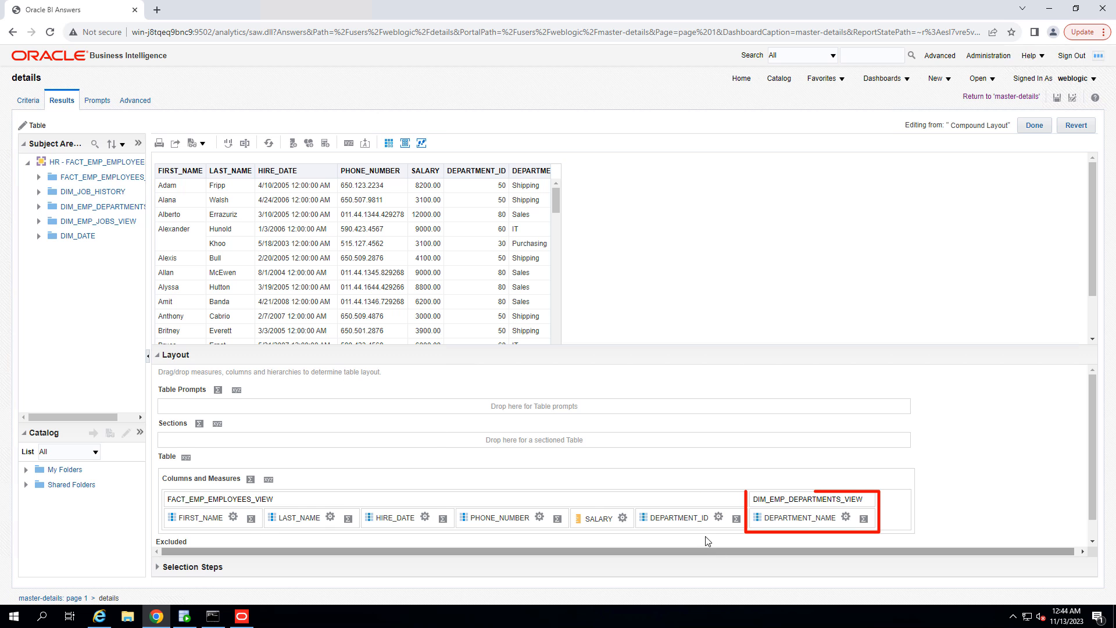
mouse_move(676, 518)
left_mouse_down()
mouse_move(279, 436)
mouse_move(198, 402)
left_mouse_up()
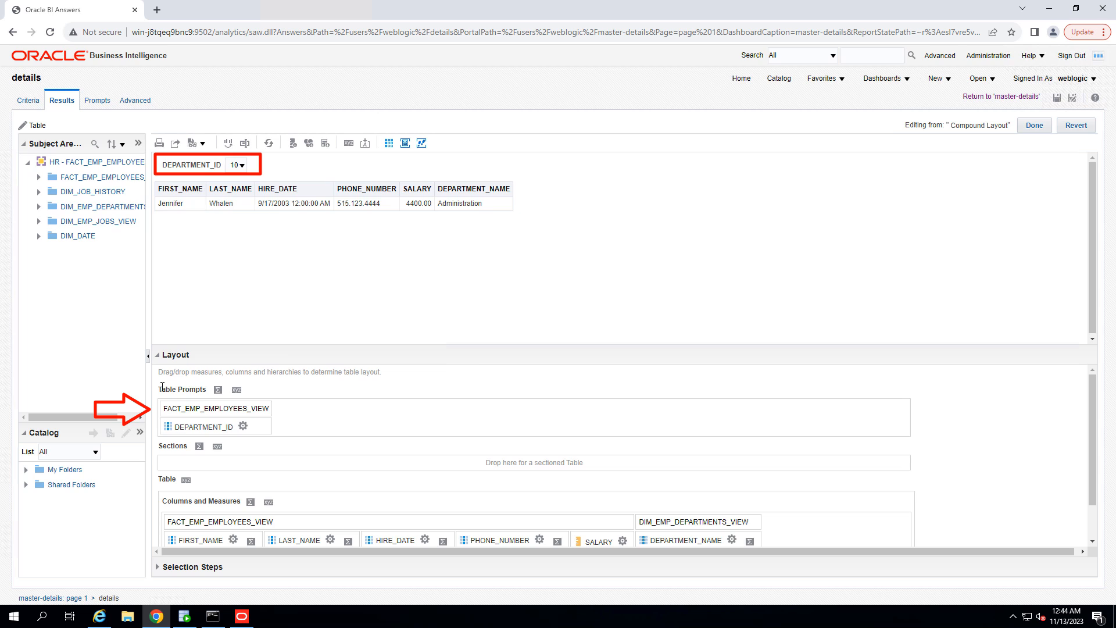
left_click_drag(194, 389, 217, 392)
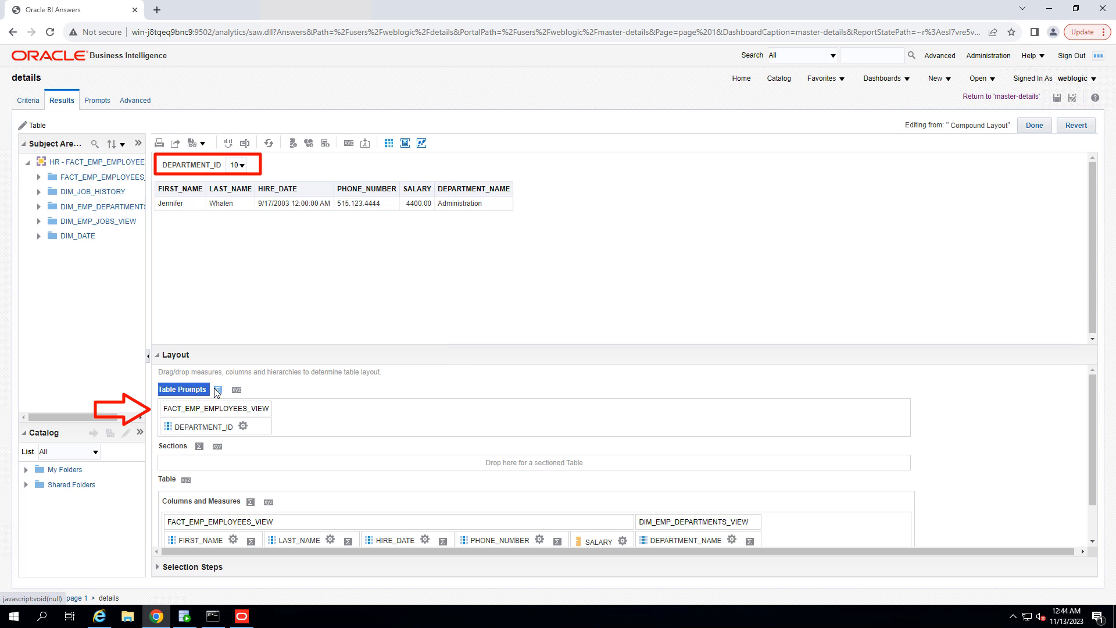
Step: Try the DEPARTMENT_ID table prompt by picking departments 50 and 90
left_click(240, 165)
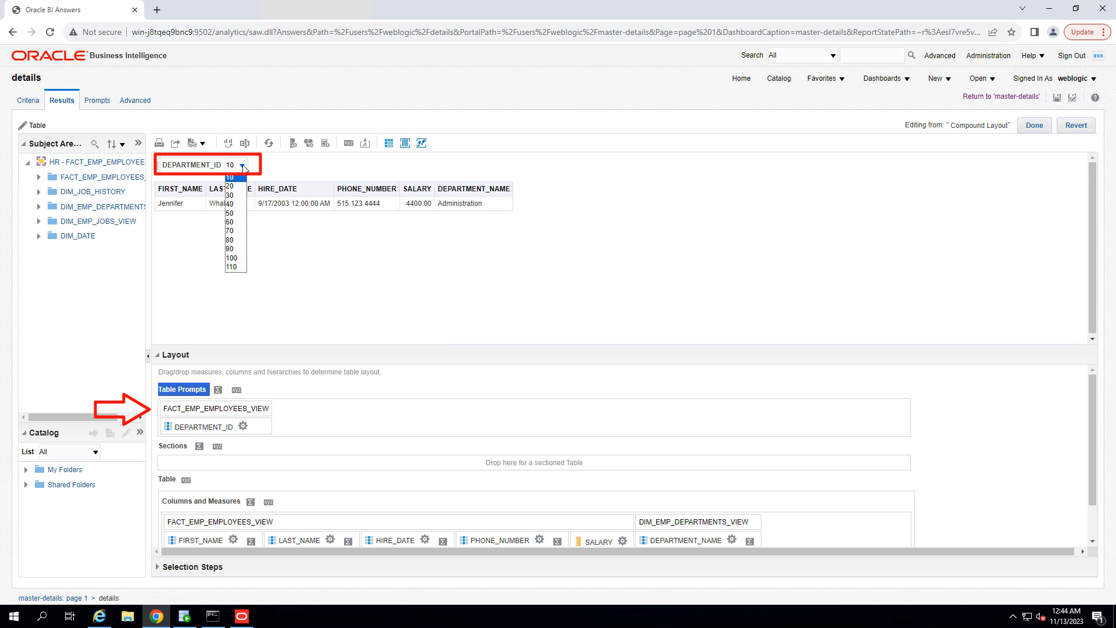
left_click(233, 214)
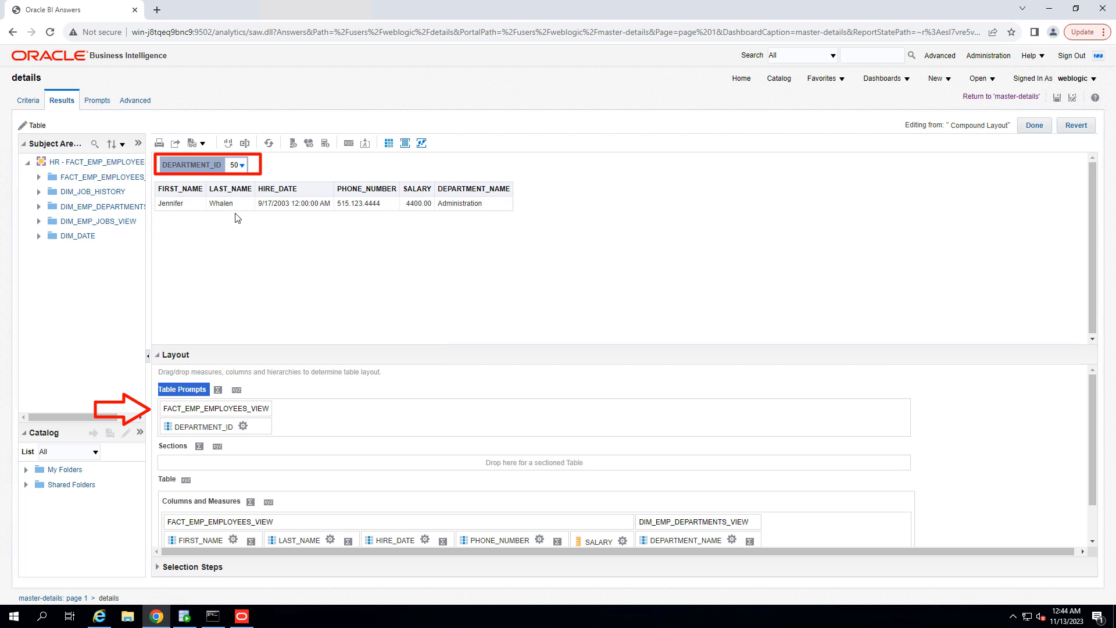
left_click(240, 165)
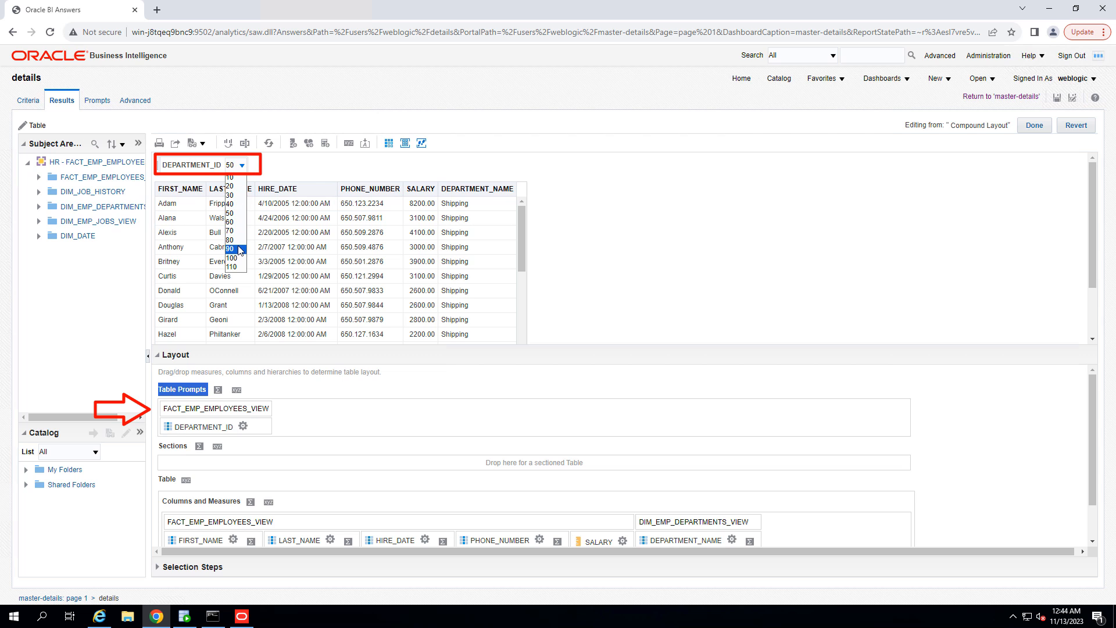
left_click(239, 249)
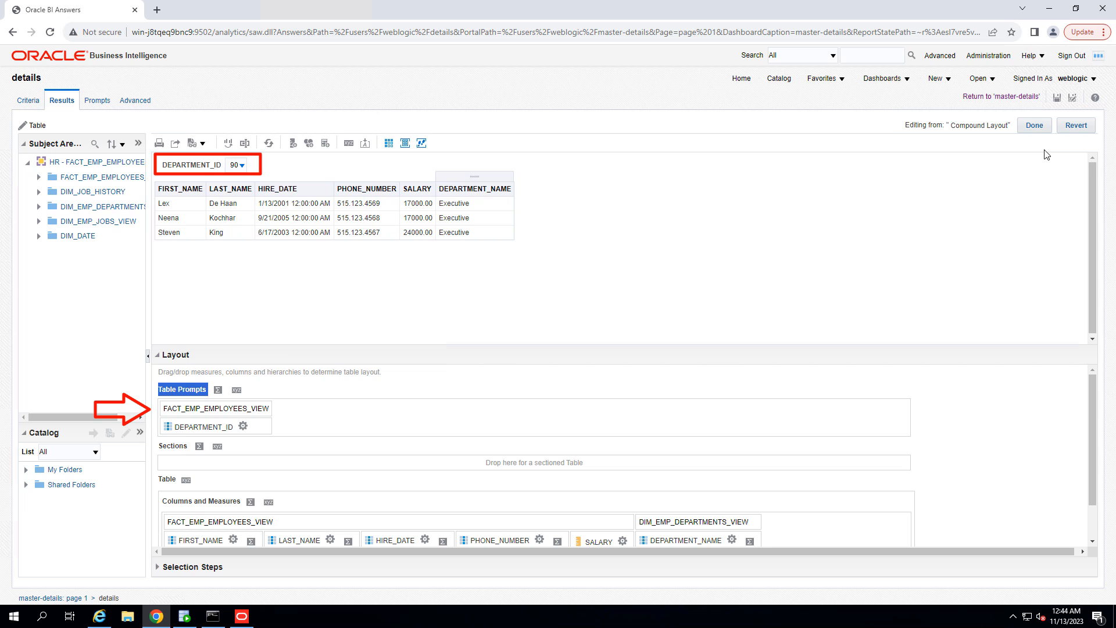
Step: Finish editing the table view, save the details analysis and return to the dashboard
left_click(1035, 126)
left_click(1057, 98)
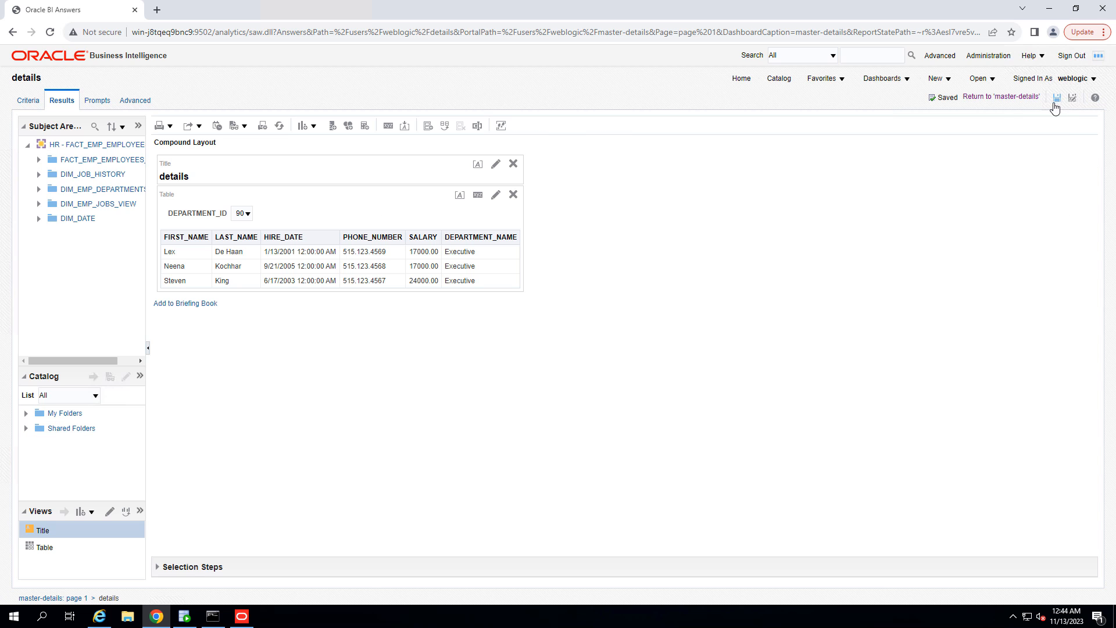
left_click(1001, 96)
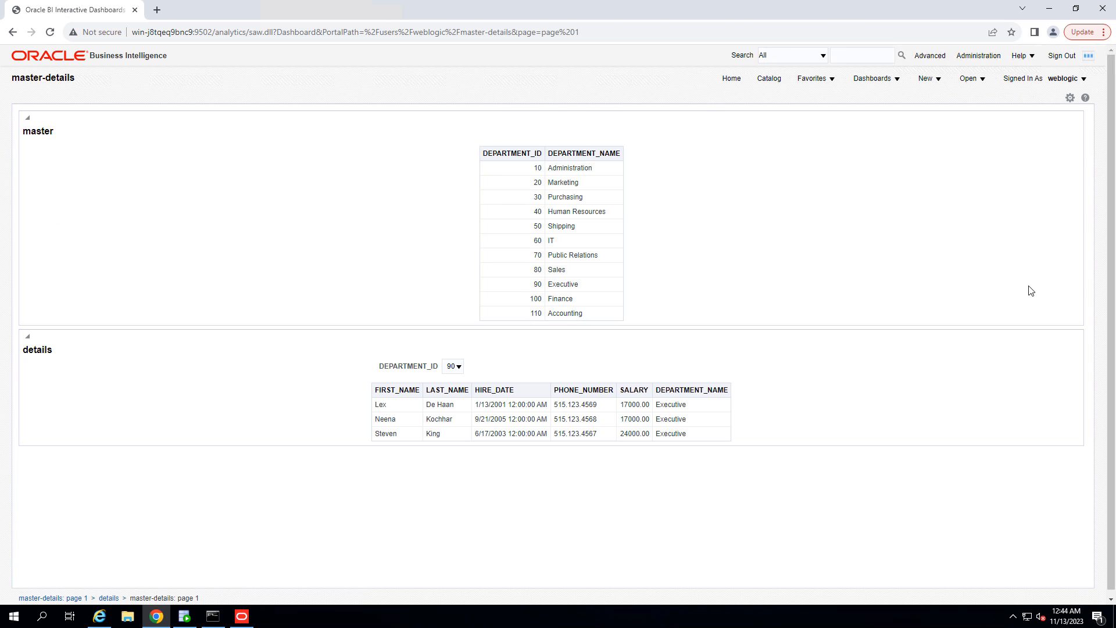
Step: Test the dashboard by selecting several departments in the master table and in the details prompt
left_click(536, 171)
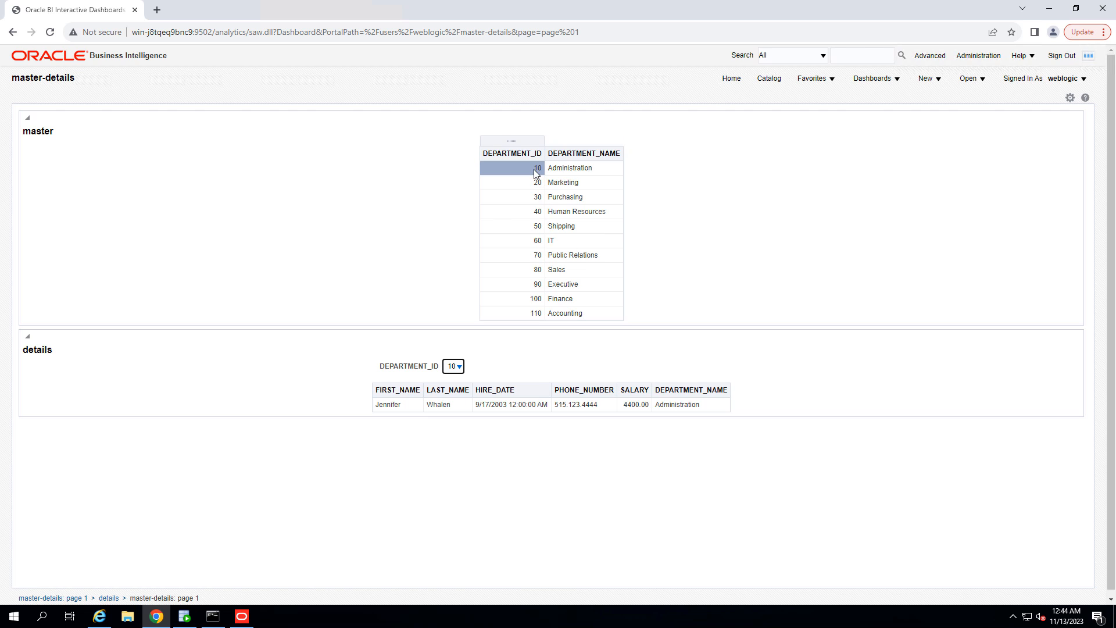
left_click(535, 185)
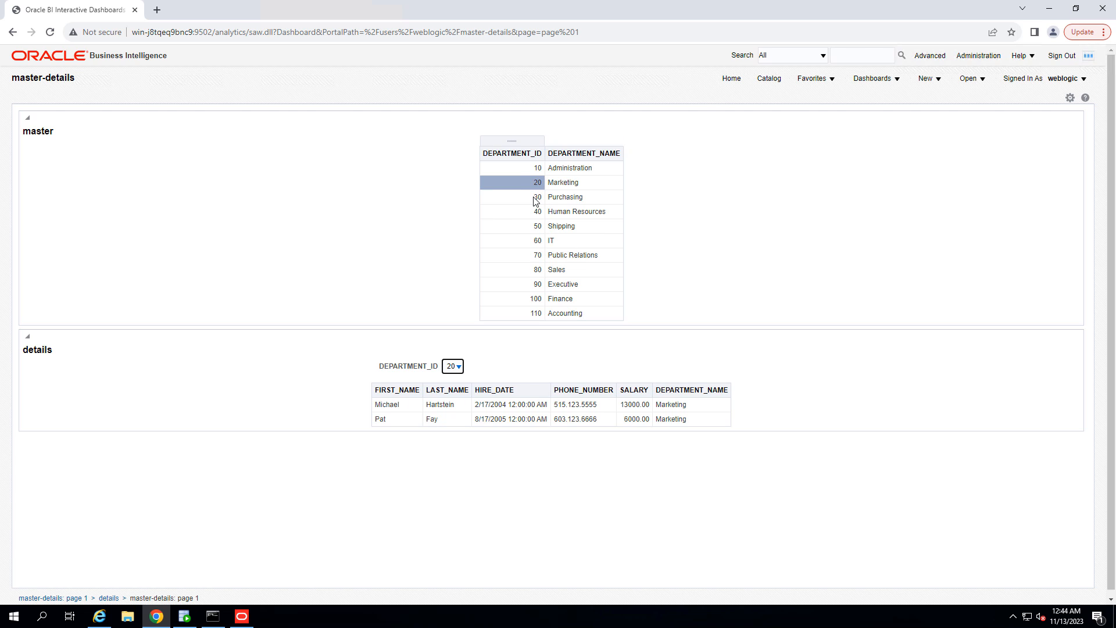
left_click(536, 200)
left_click(538, 215)
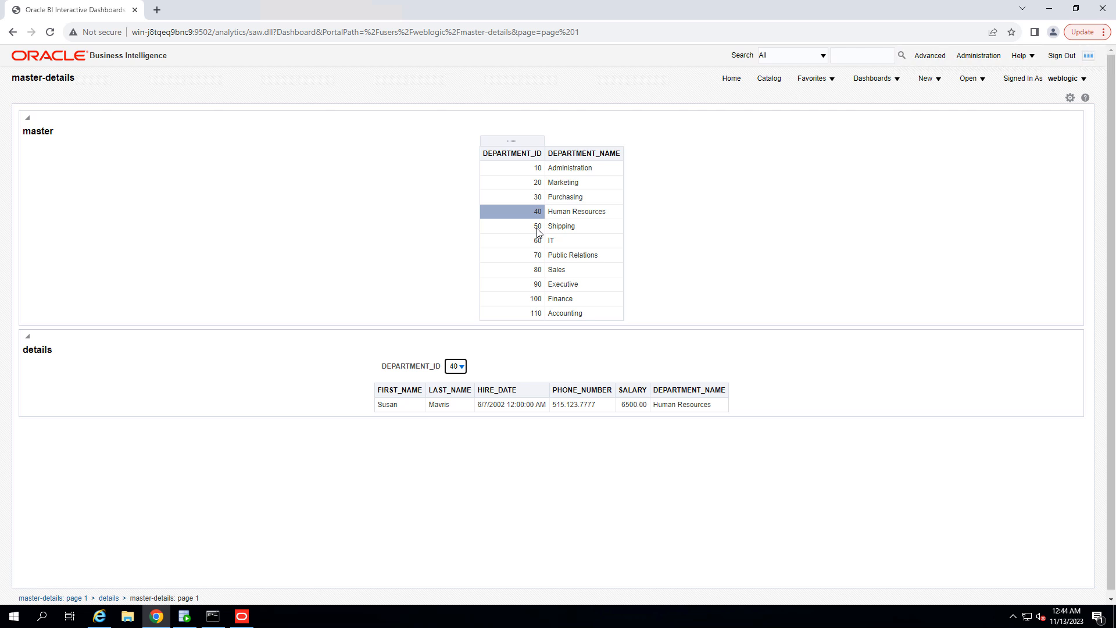
left_click(537, 229)
left_click(536, 254)
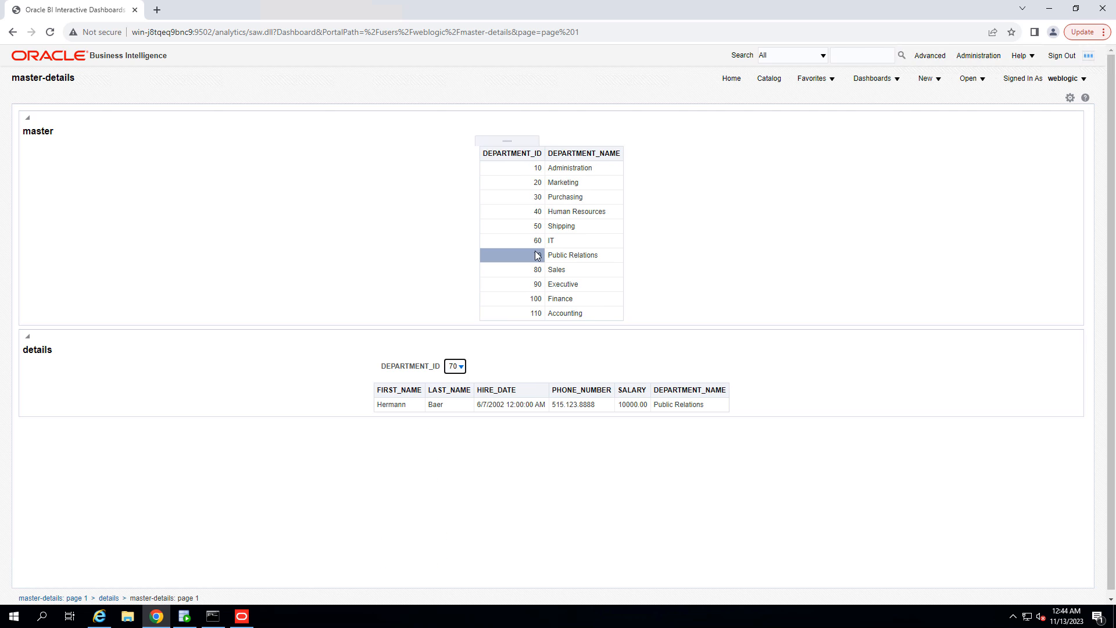
left_click(460, 366)
left_click(456, 397)
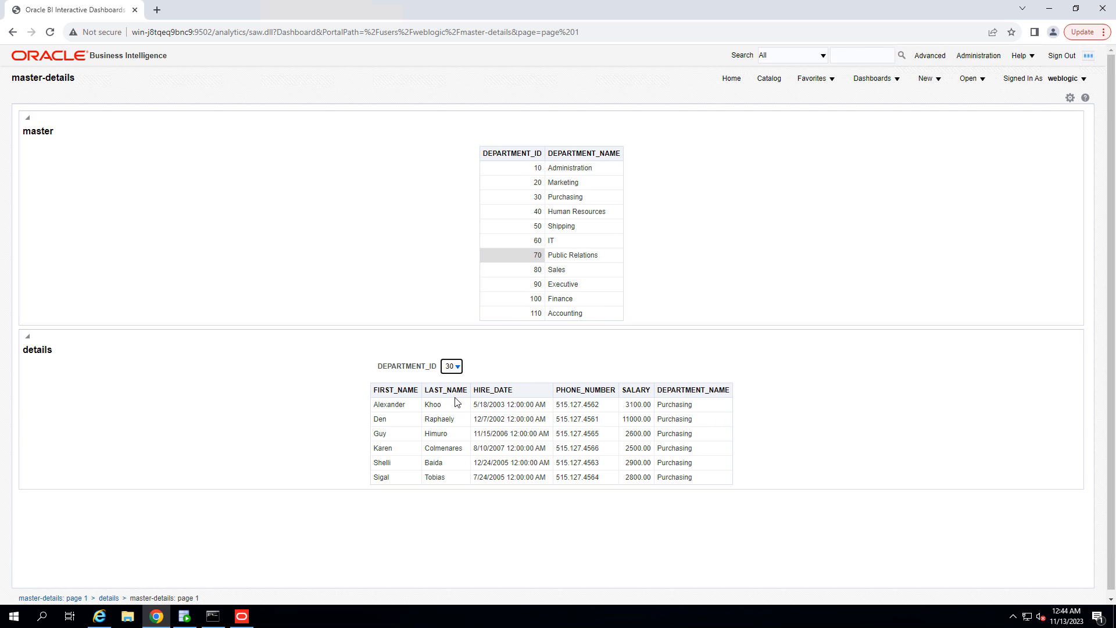
left_click(520, 314)
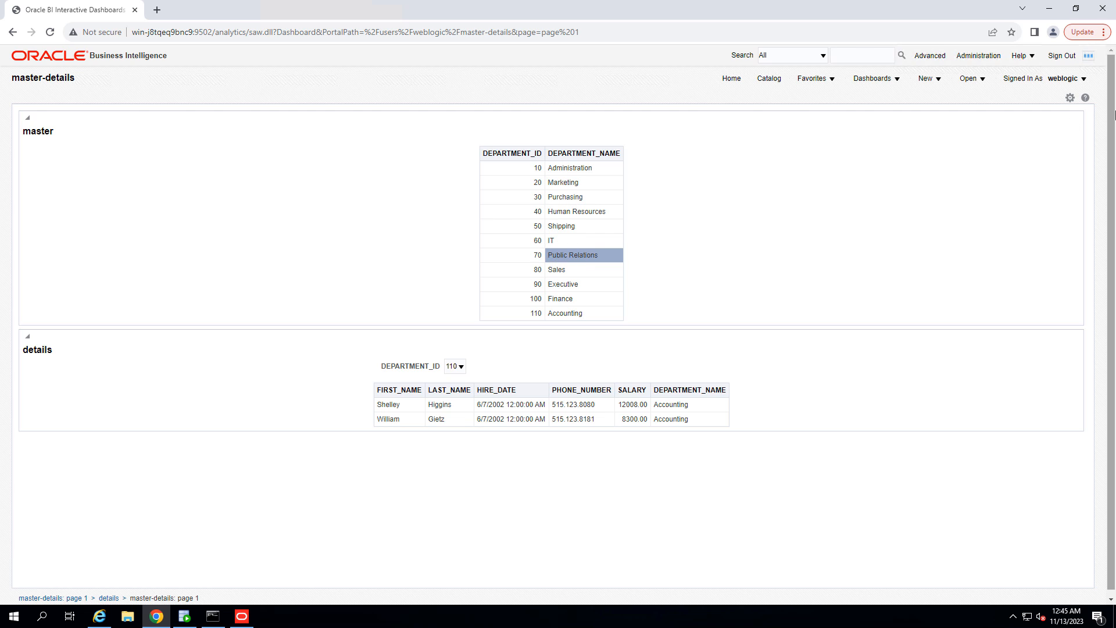
Step: Open the dashboard editor and edit the master analysis, switching to its criteria
left_click(1071, 98)
left_click(967, 116)
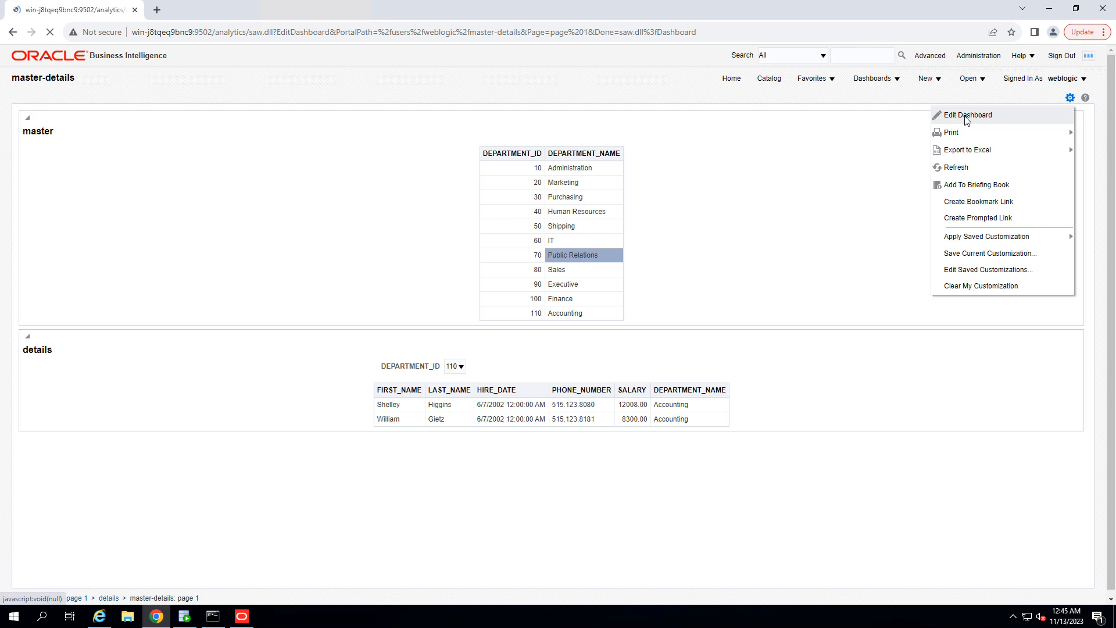
left_click(1058, 164)
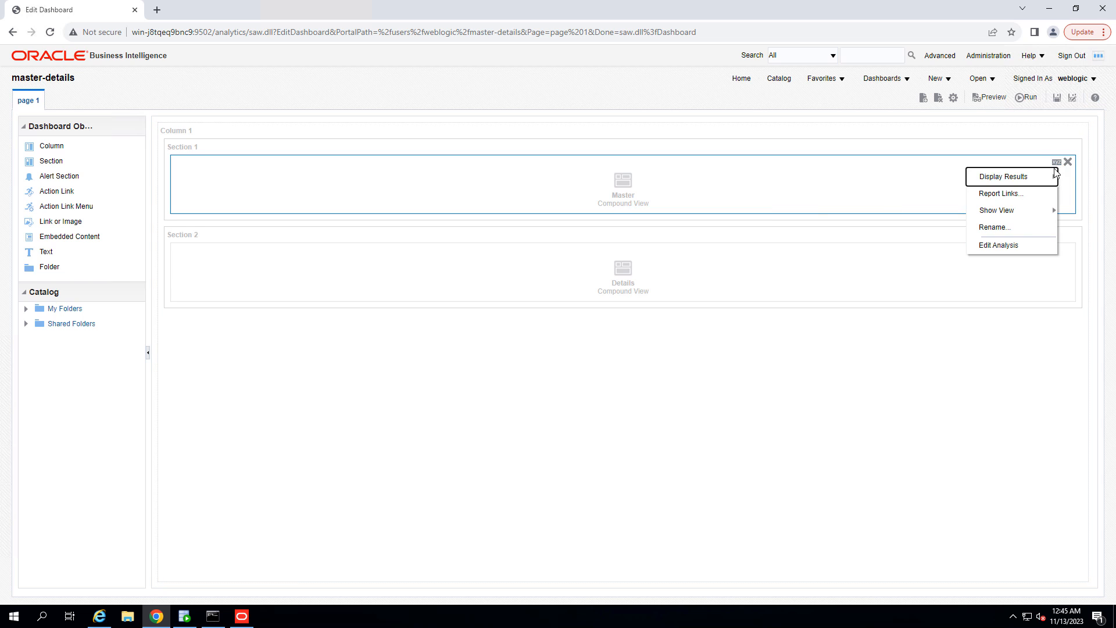
left_click(1012, 244)
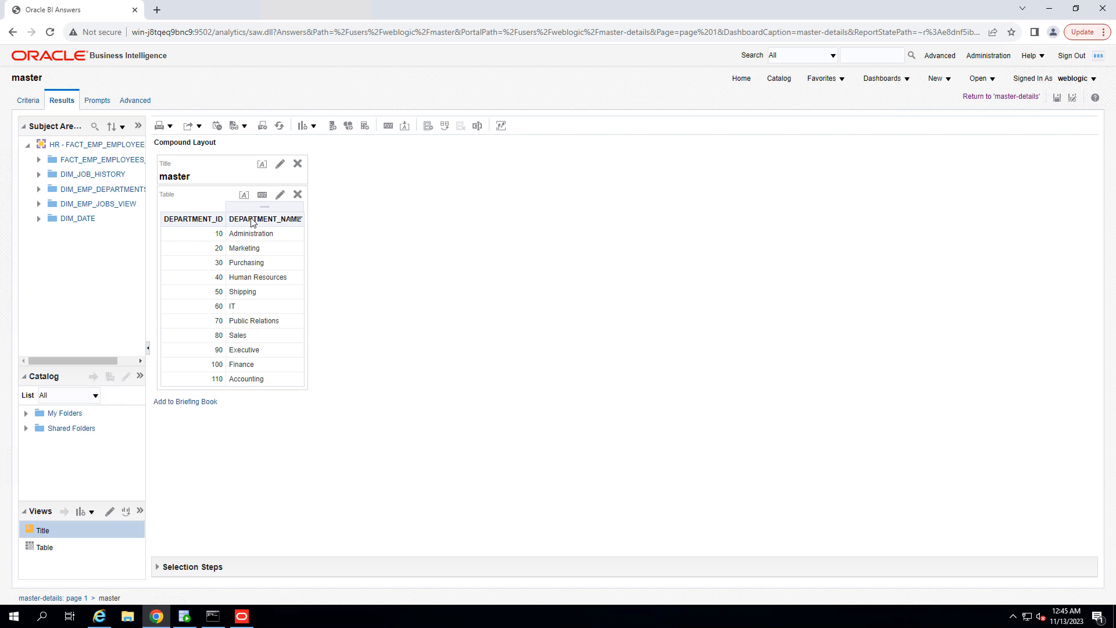
left_click(29, 102)
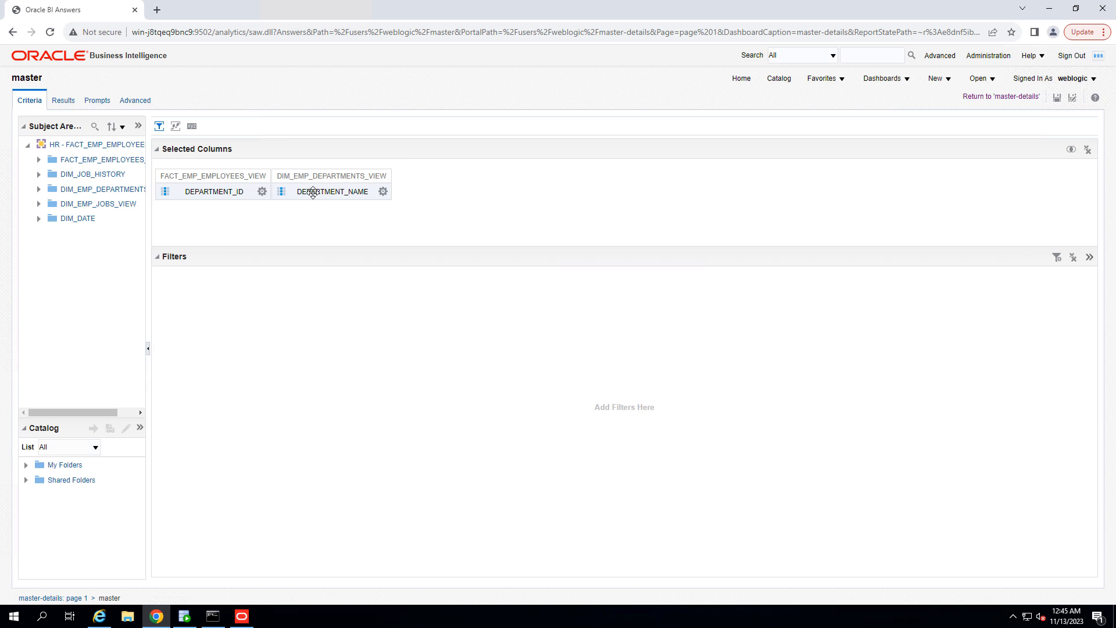
Step: Set the DEPARTMENT_NAME value's primary interaction to Send Master-Detail Events with channel m1
left_click(383, 192)
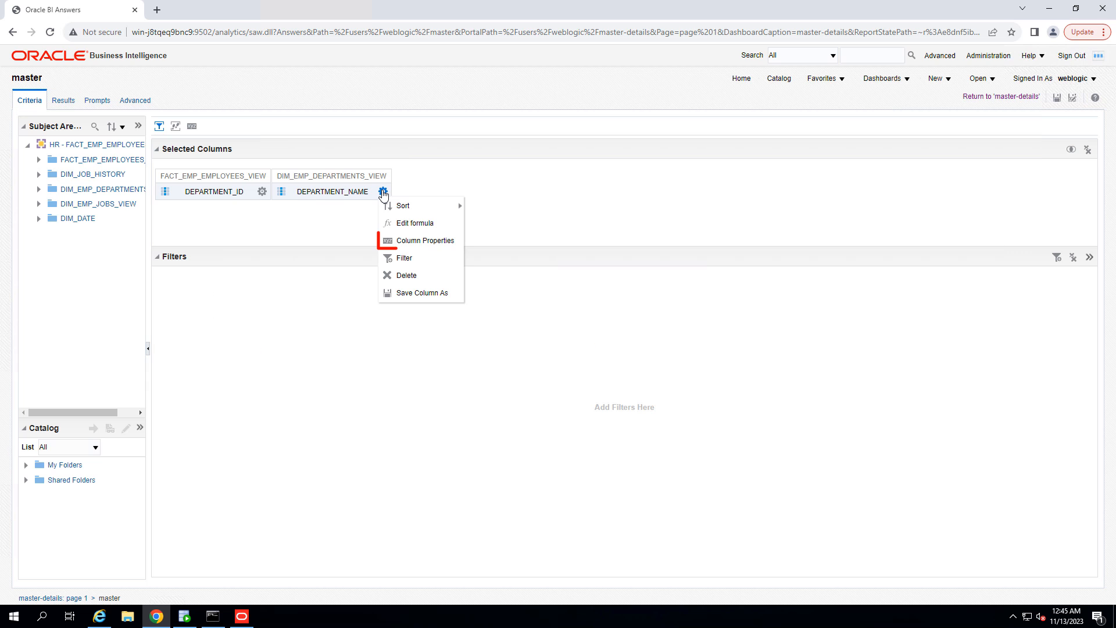
left_click(407, 233)
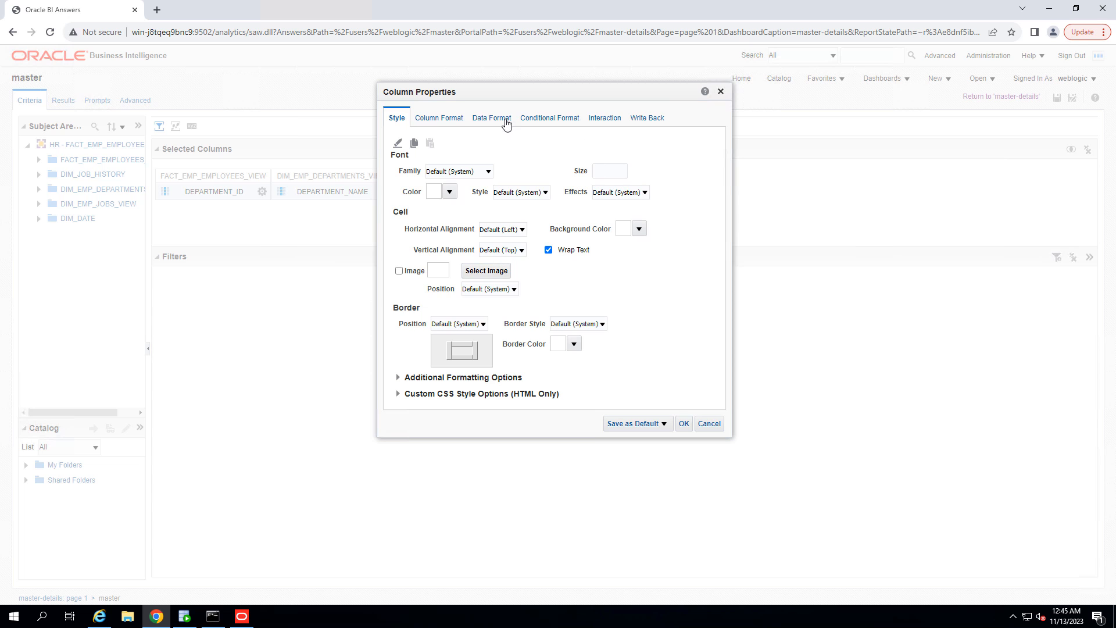
left_click(602, 119)
left_click(523, 207)
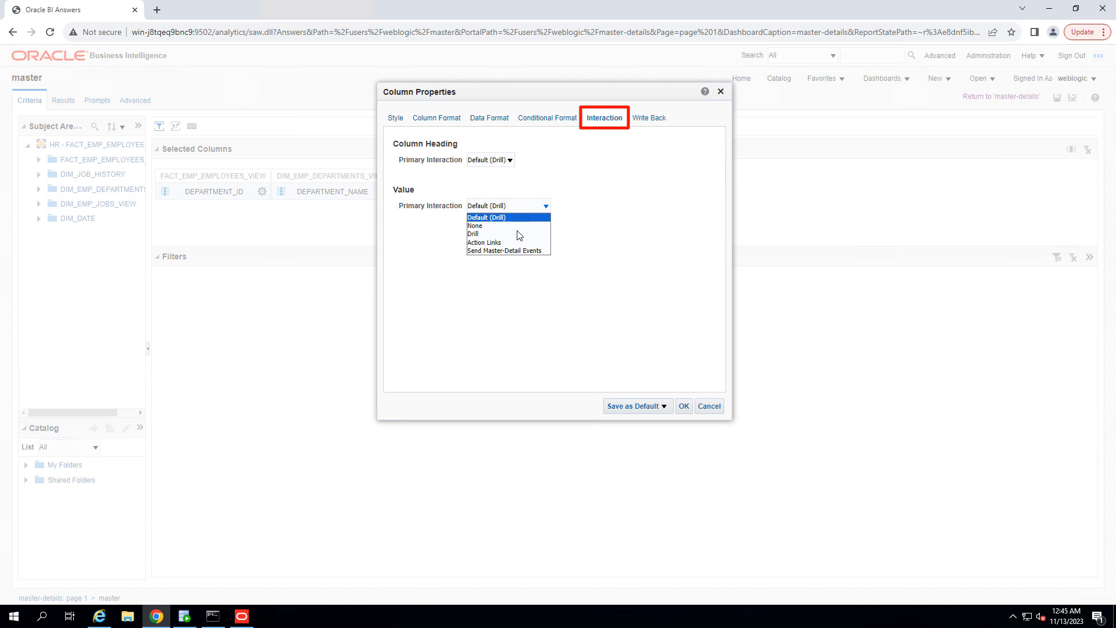
left_click(512, 250)
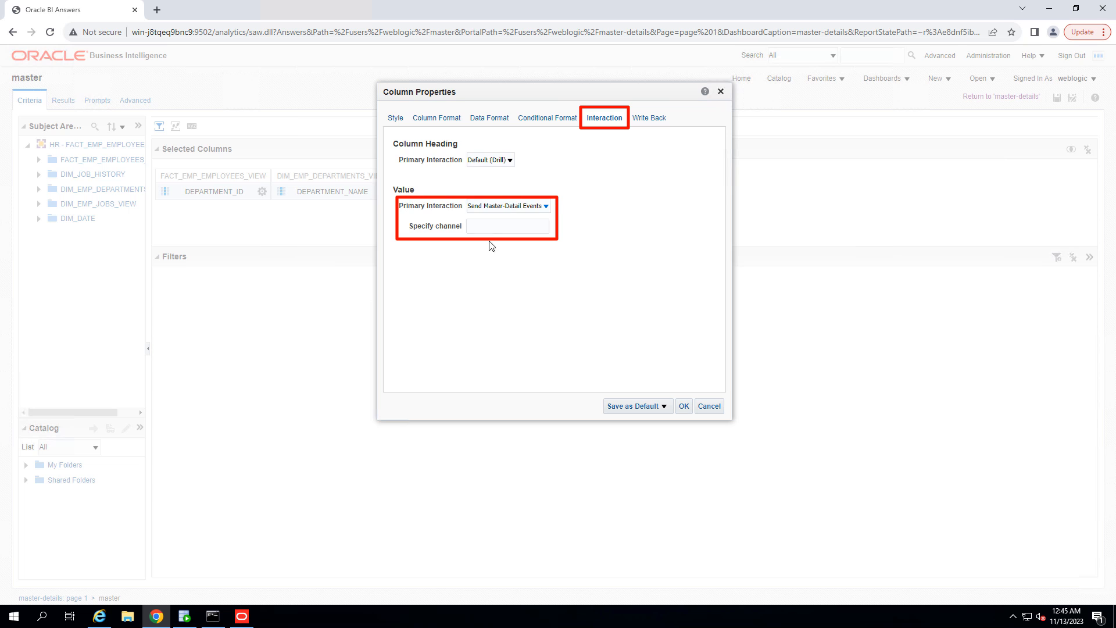
left_click(475, 228)
type("m1")
left_click(683, 406)
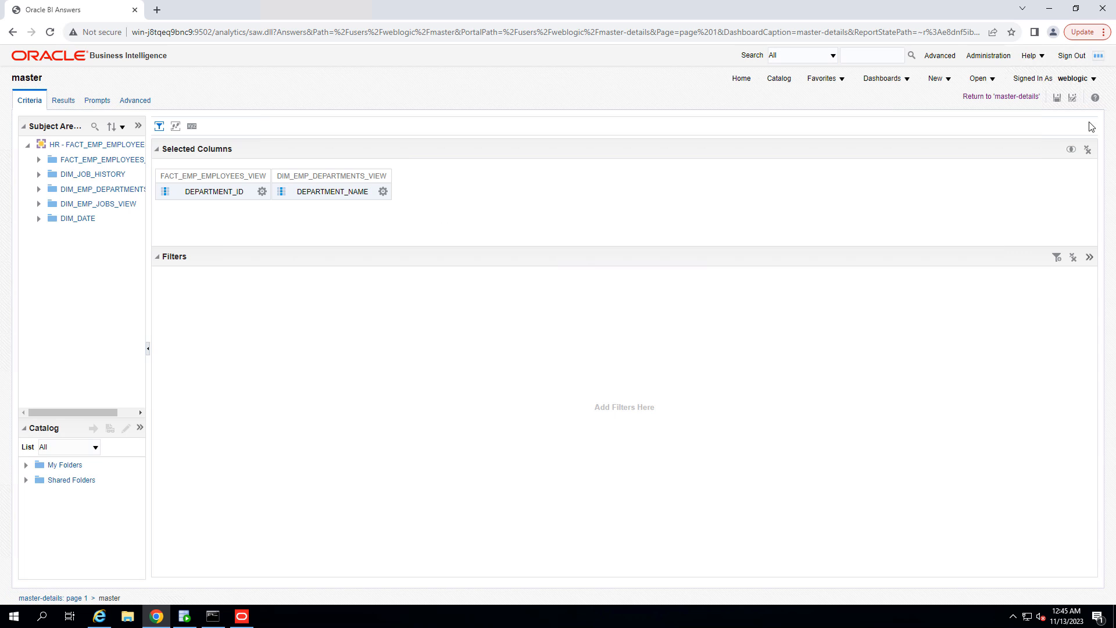
Step: Save the master analysis and test it on the dashboard by selecting the Marketing department
left_click(1063, 98)
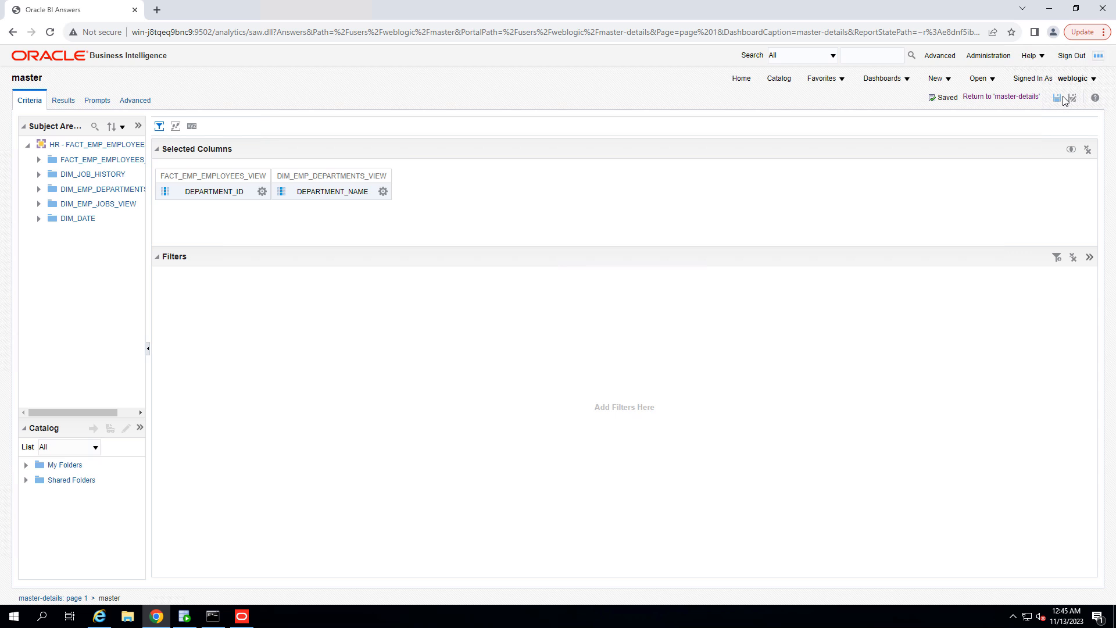
left_click(1011, 97)
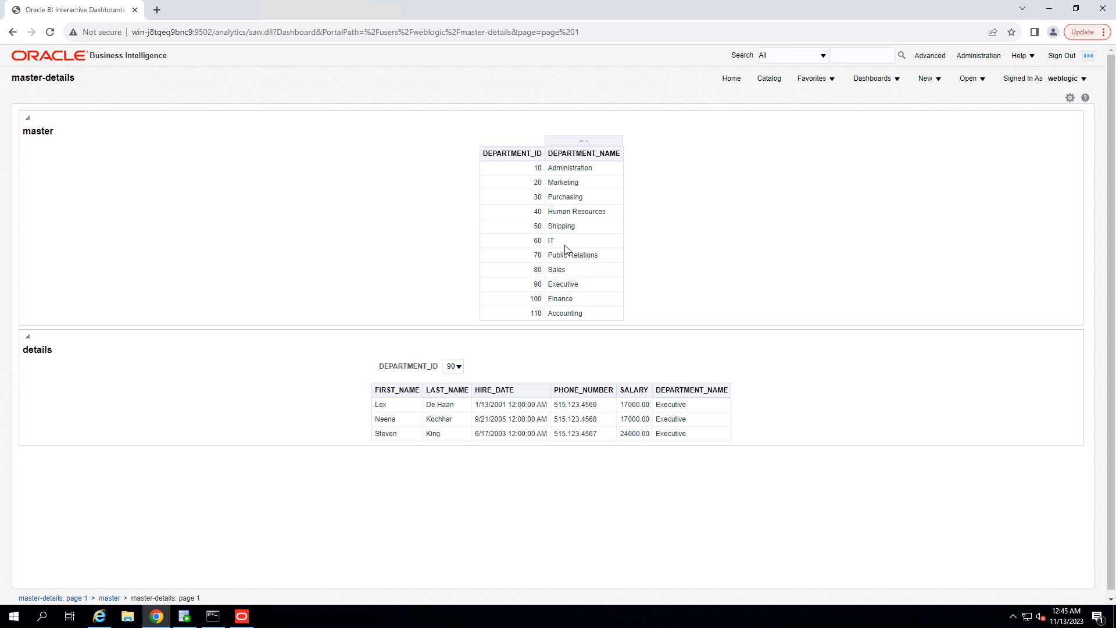
left_click(520, 183)
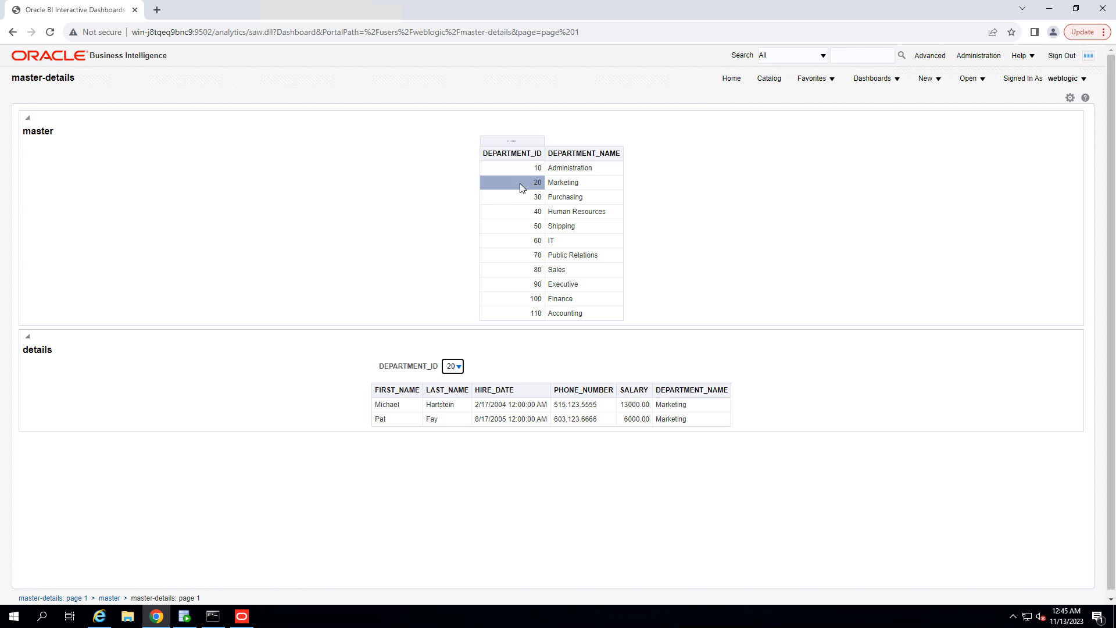
Step: Select various departments in the master table and in the DEPARTMENT_ID prompt to check the employee details update
left_click(569, 197)
left_click(567, 241)
left_click(526, 256)
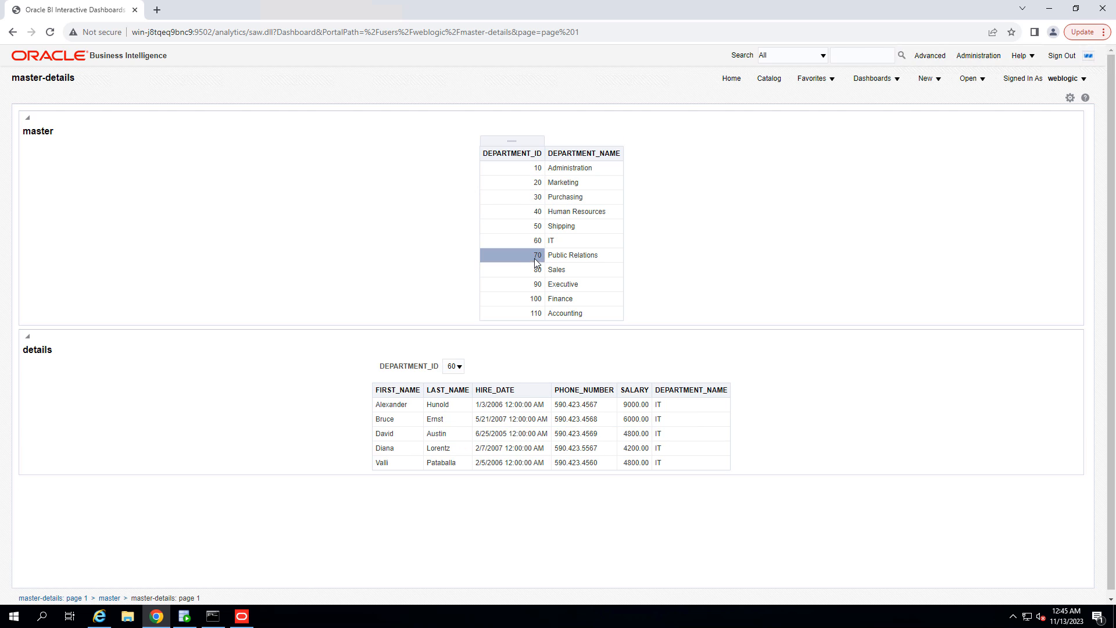
left_click(562, 284)
left_click(521, 298)
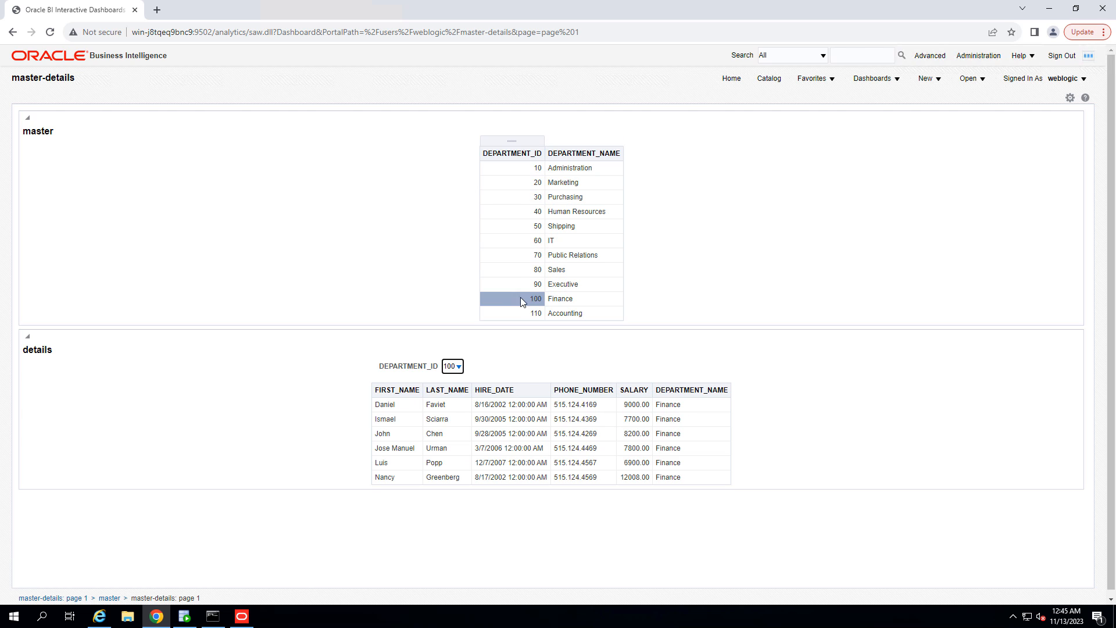
left_click(571, 312)
left_click(577, 228)
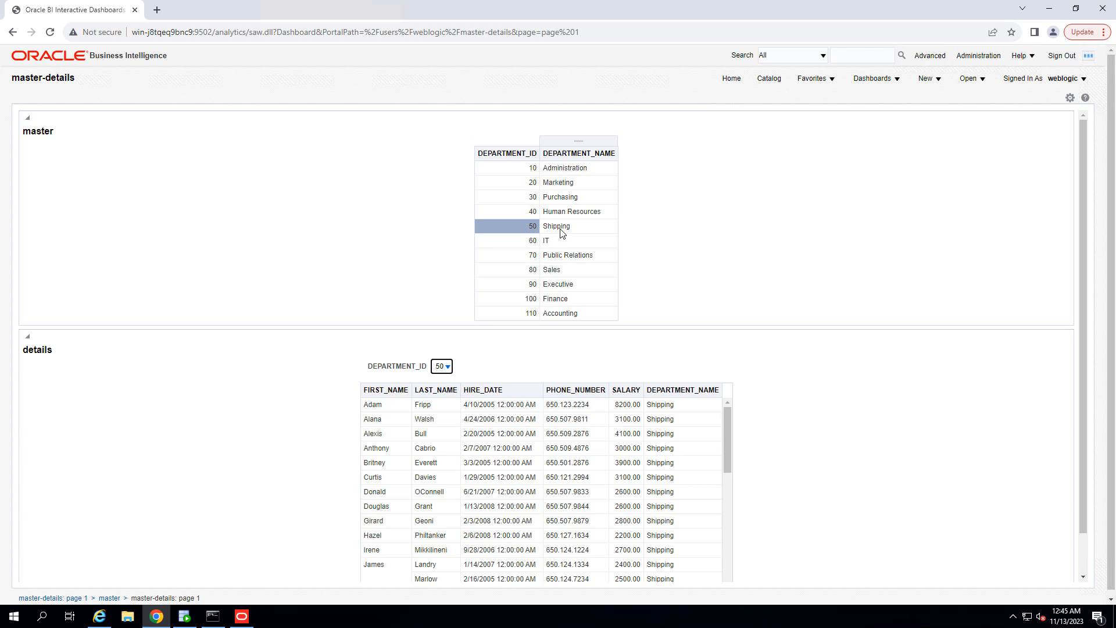
left_click(533, 216)
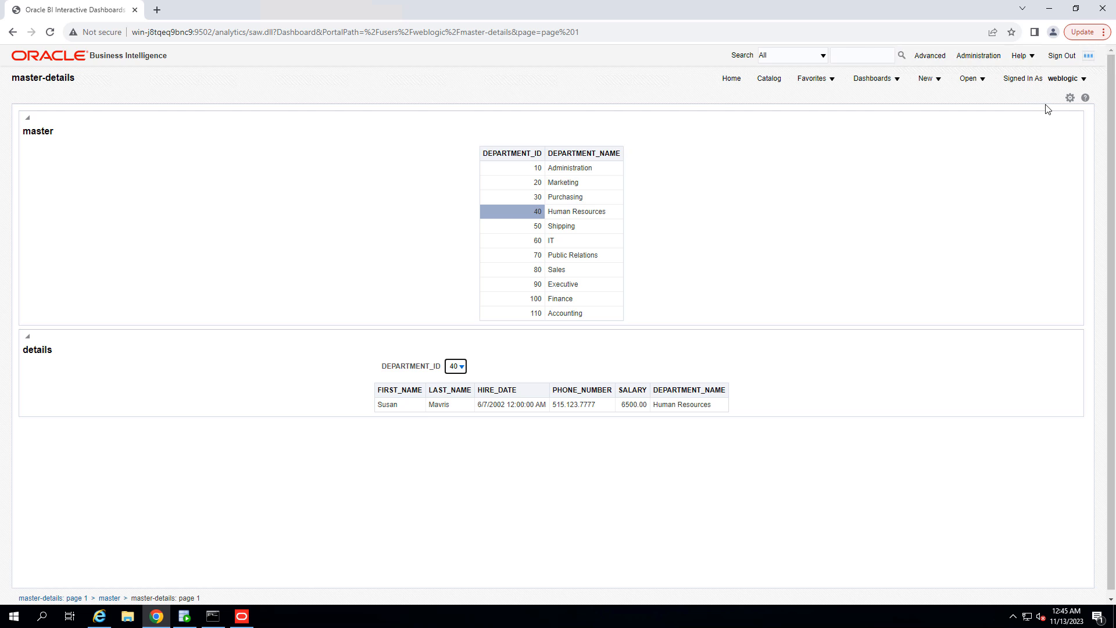
left_click(462, 367)
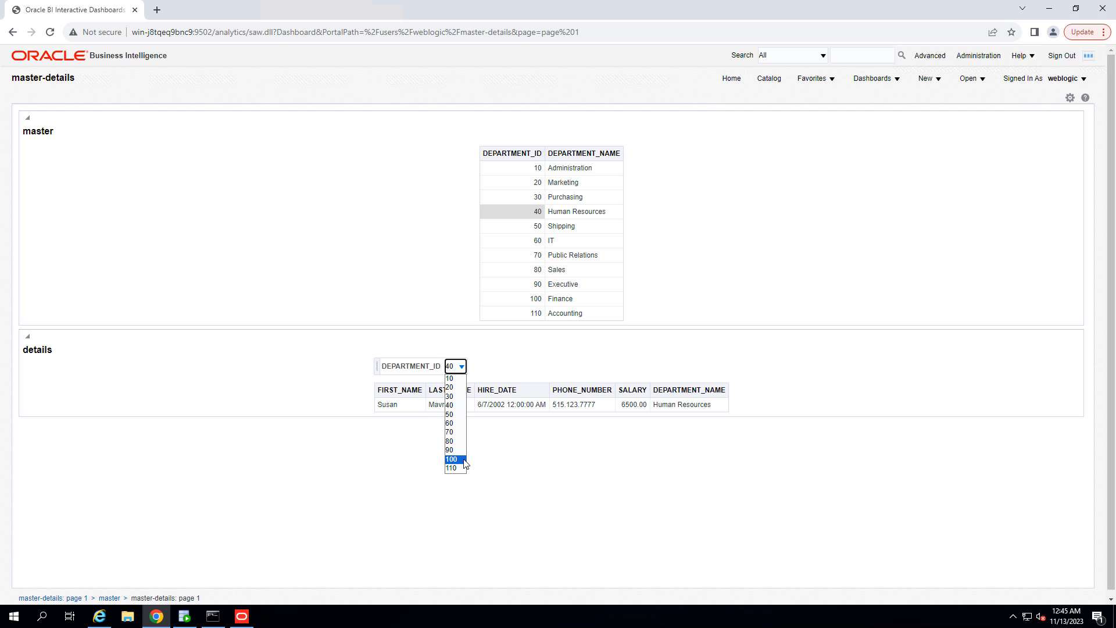
left_click(462, 459)
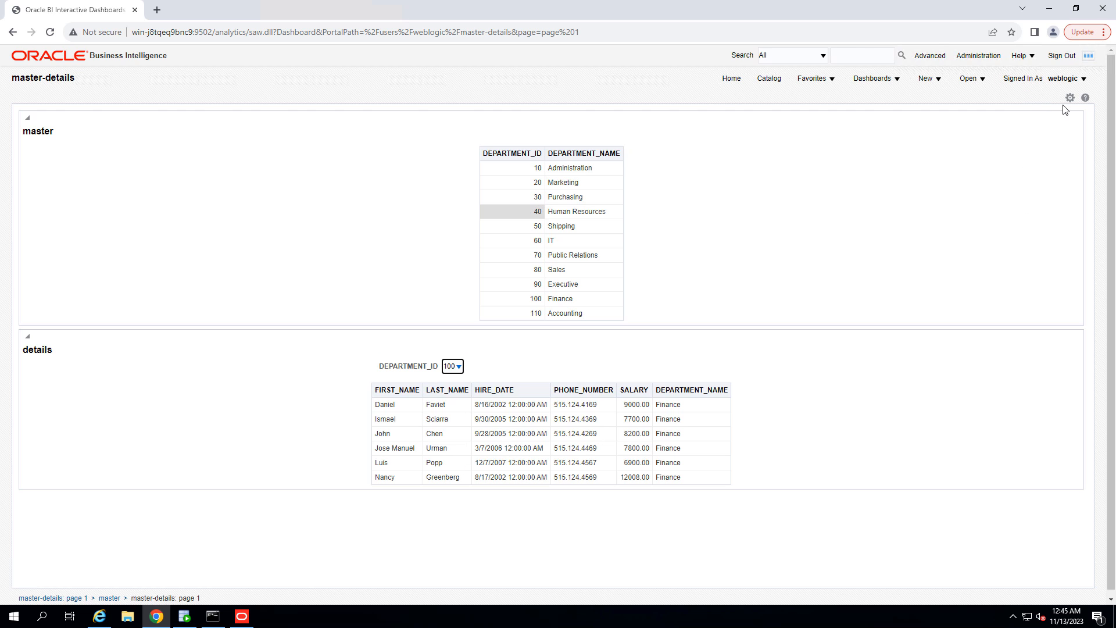
left_click(525, 299)
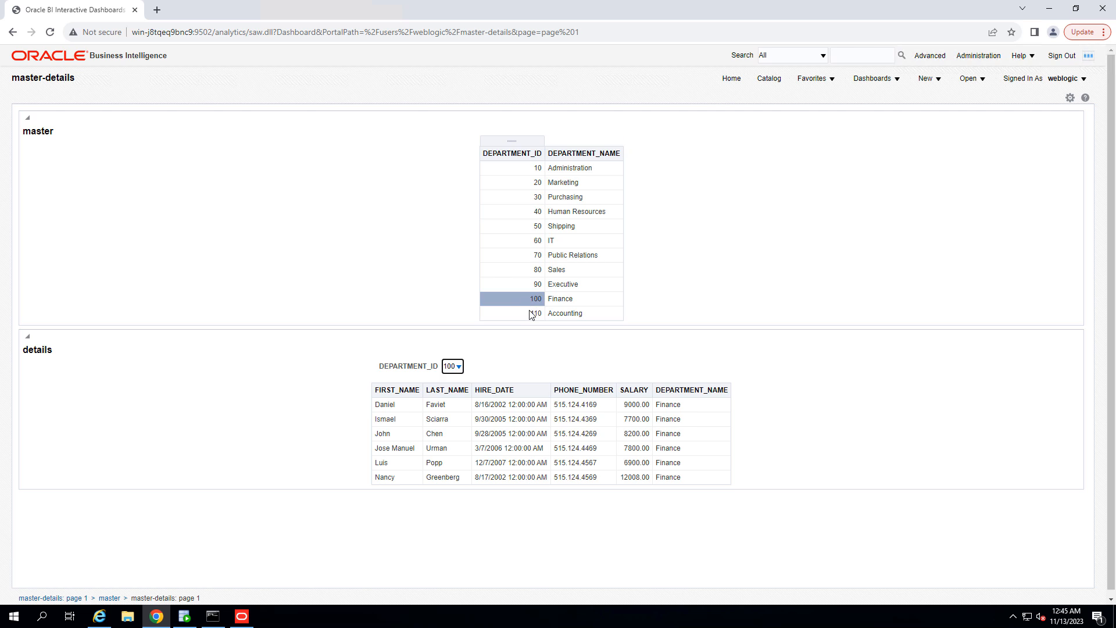
left_click(530, 314)
Step: Open the dashboard in edit mode, edit the master analysis and switch to its criteria
left_click(1070, 98)
mouse_move(1015, 136)
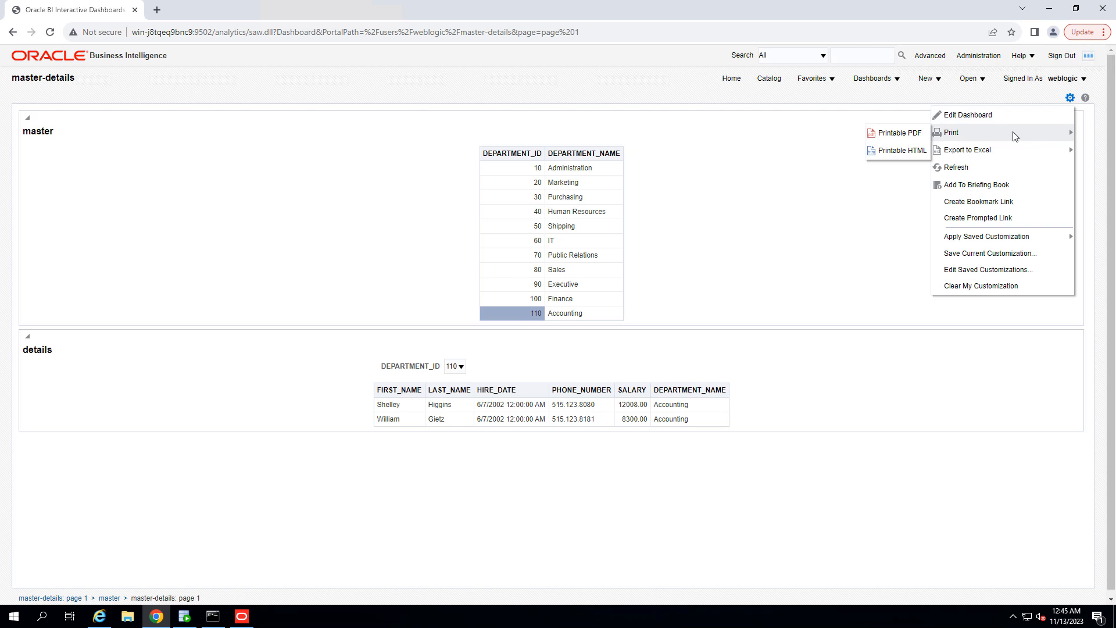
left_click(968, 115)
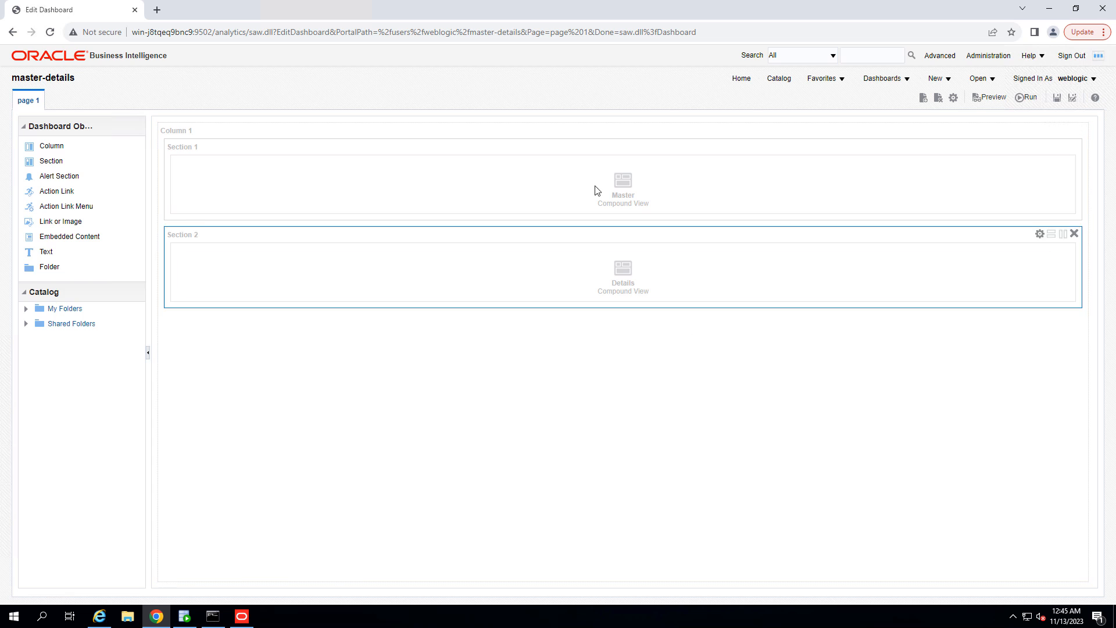
left_click(1058, 165)
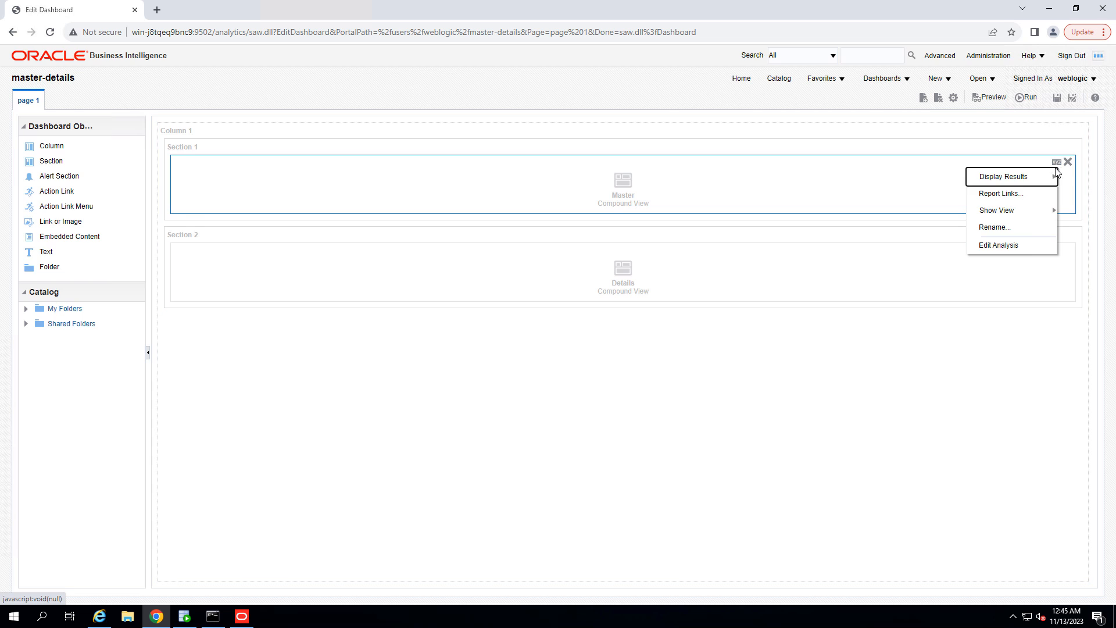
left_click(1027, 245)
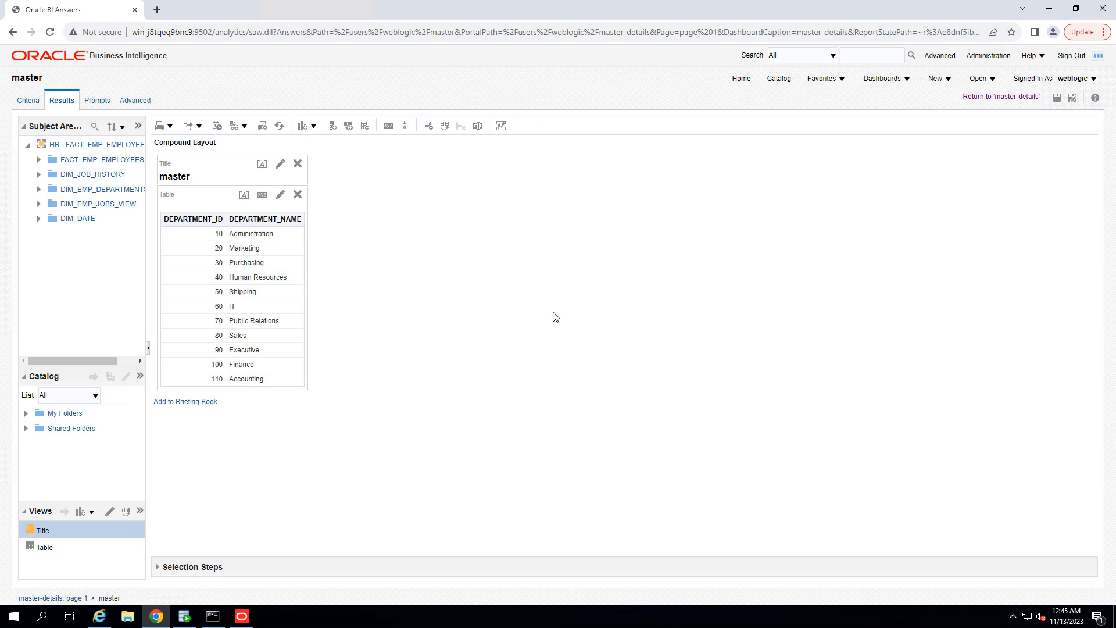
left_click(27, 101)
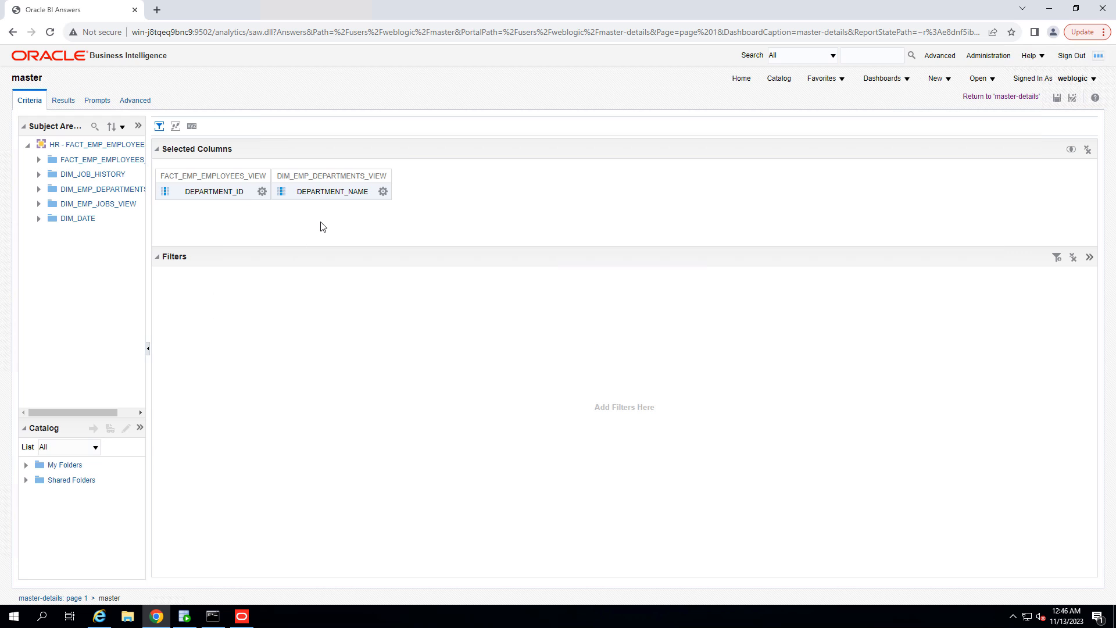
Step: Add EMPLOYEE_ID from FACT_EMP_EMPLOYEES_VIEW to the master analysis and move it to the last column position
left_click(39, 160)
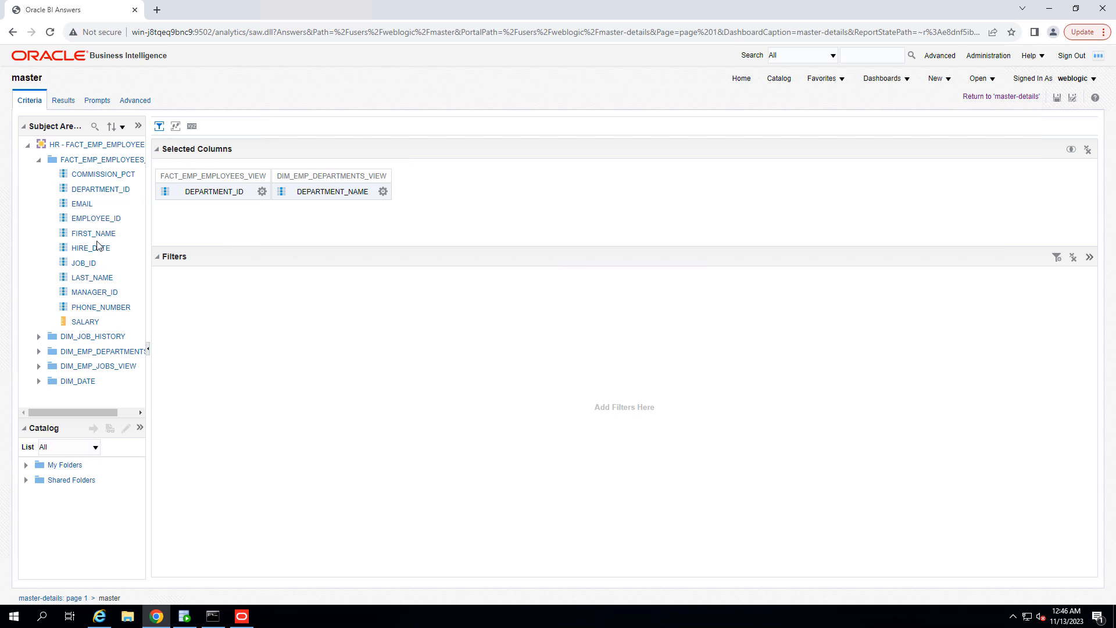
left_click(96, 220)
double_click(115, 224)
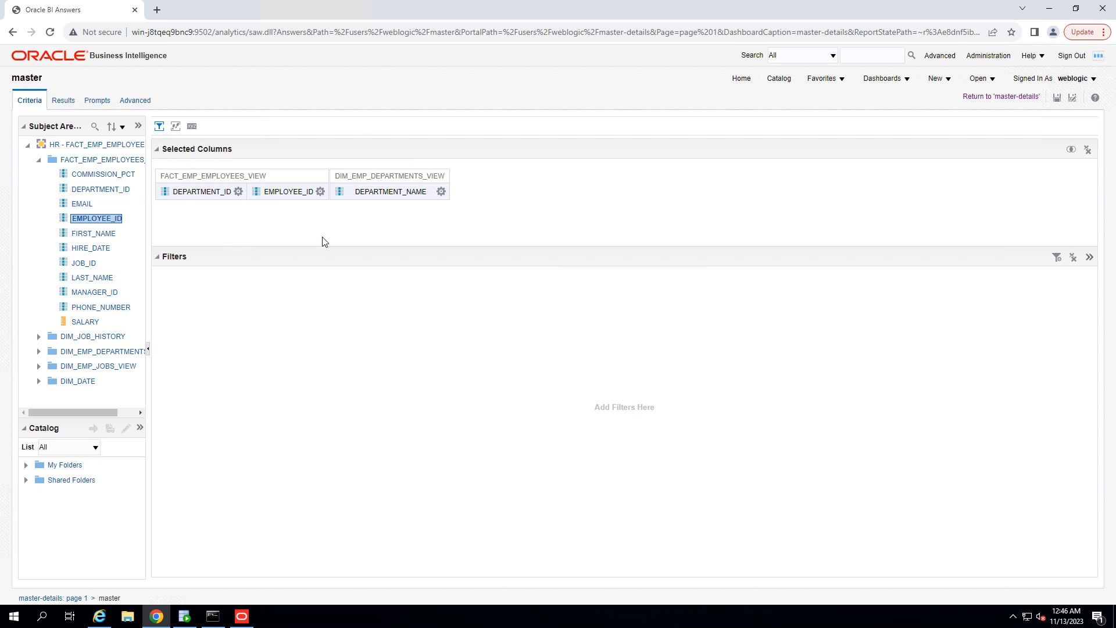
left_click_drag(286, 191, 446, 194)
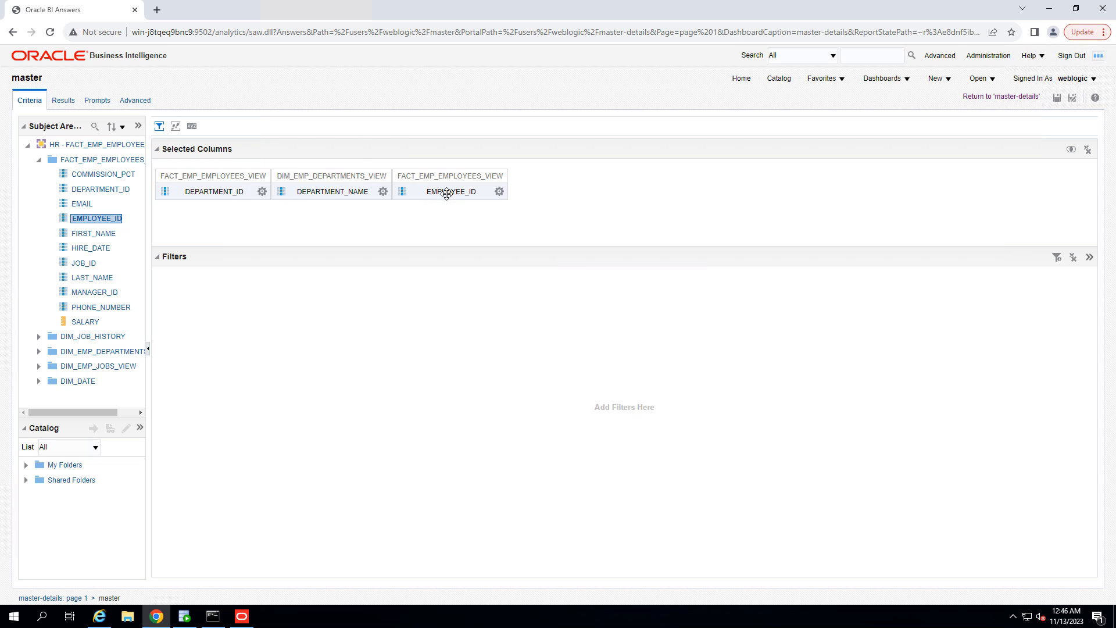
Step: Change the EMPLOYEE_ID column's formula to count("FACT_EMP_EMPLOYEES_VIEW"."EMPLOYEE_ID") with the custom heading EMP Count
left_click(498, 191)
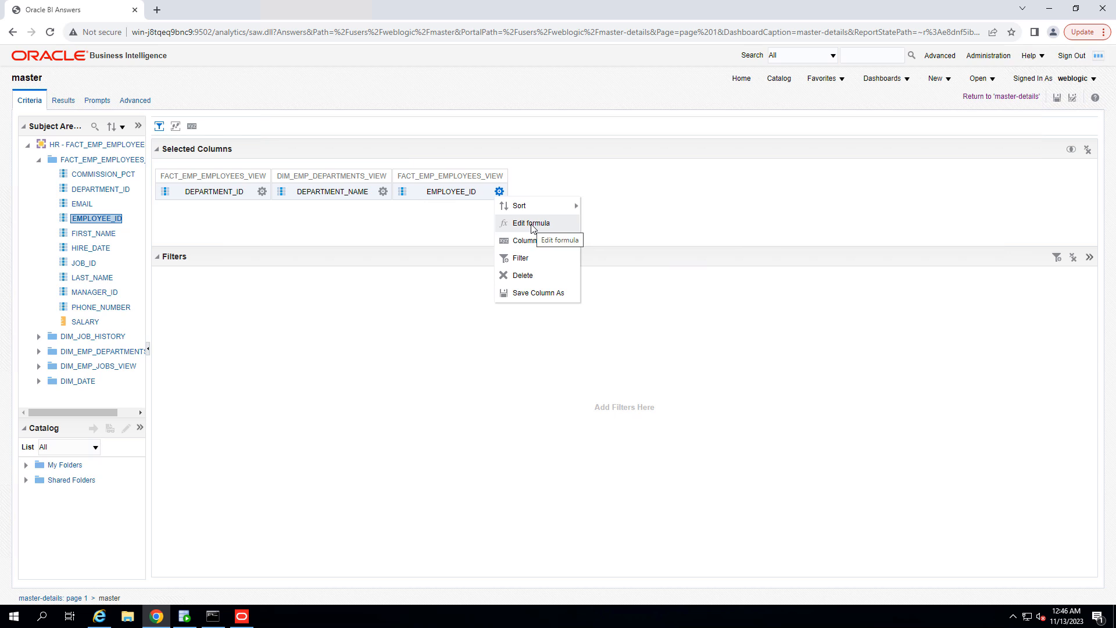
left_click(534, 225)
left_click(446, 223)
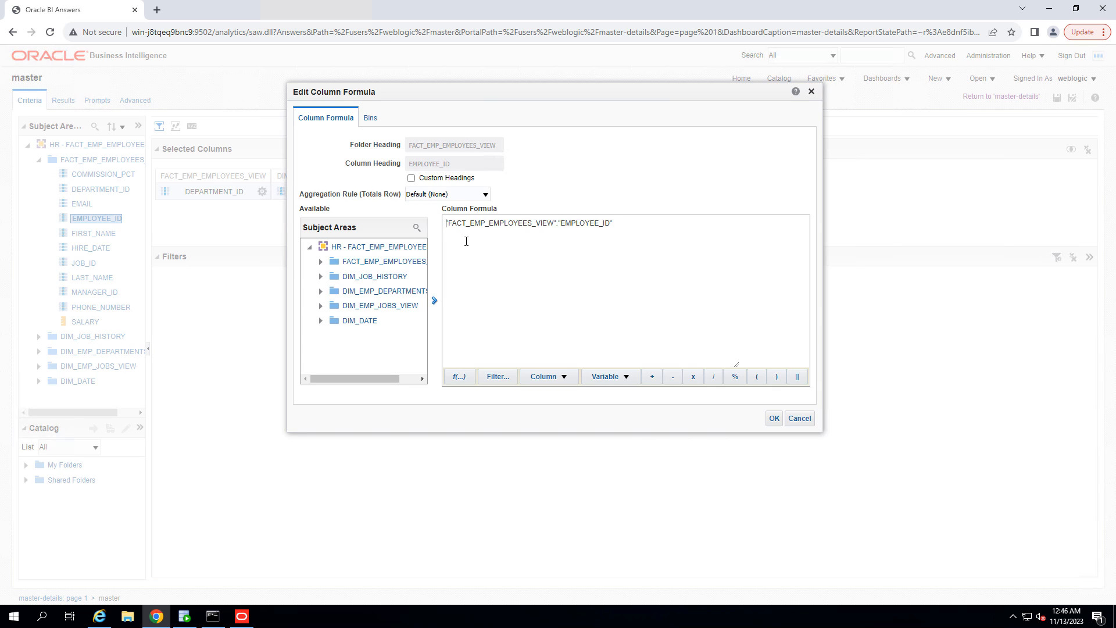
type("count")
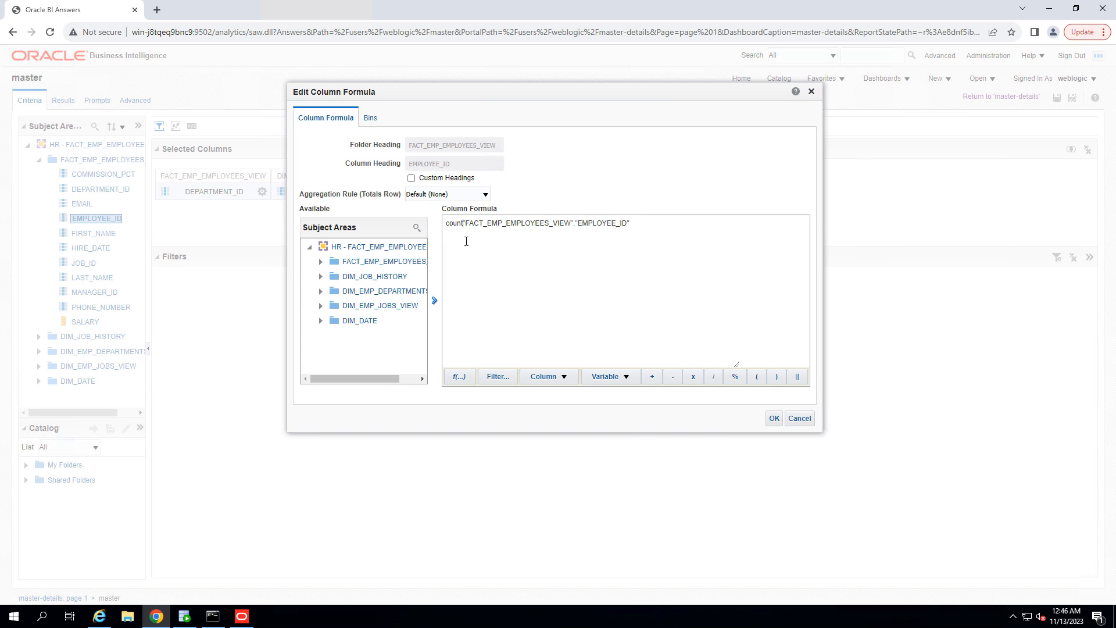
type("(")
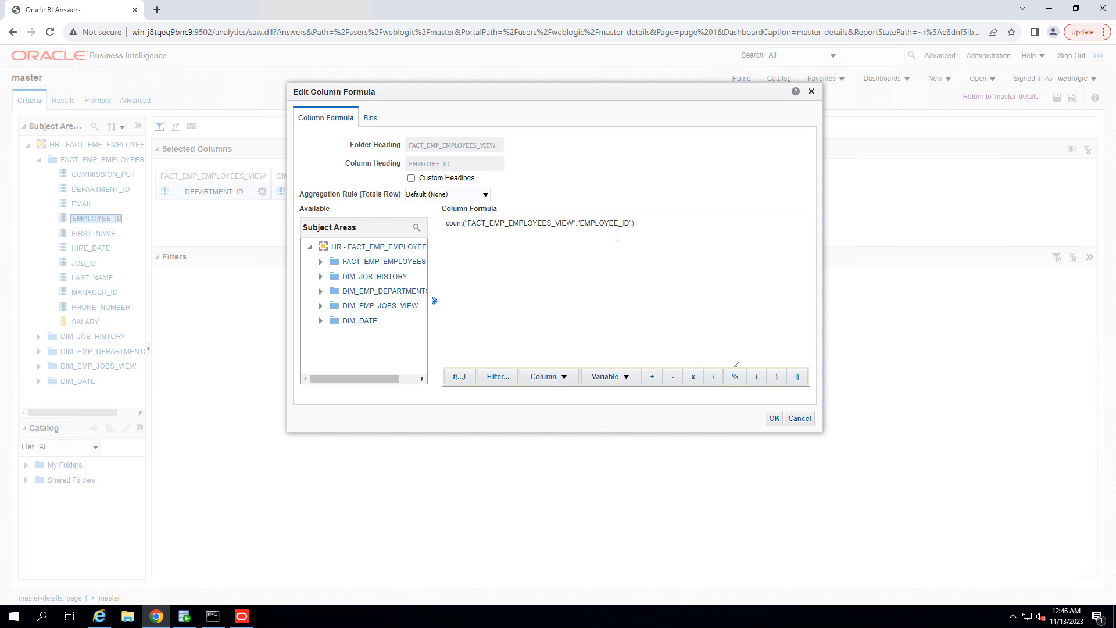
left_click(411, 178)
double_click(436, 166)
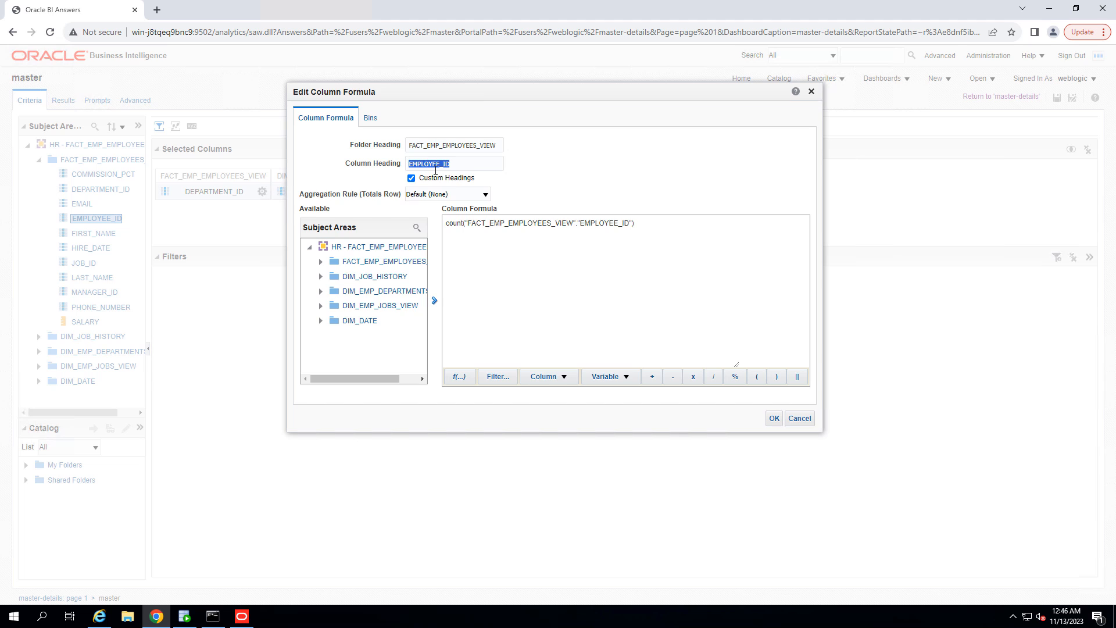
type("EMP Count")
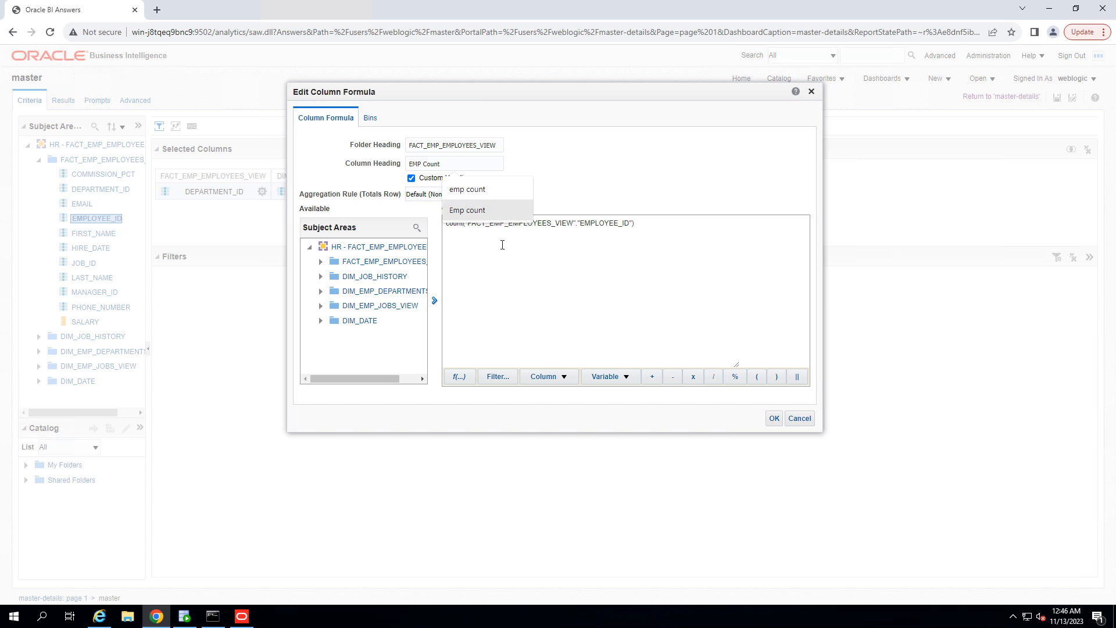
left_click(728, 404)
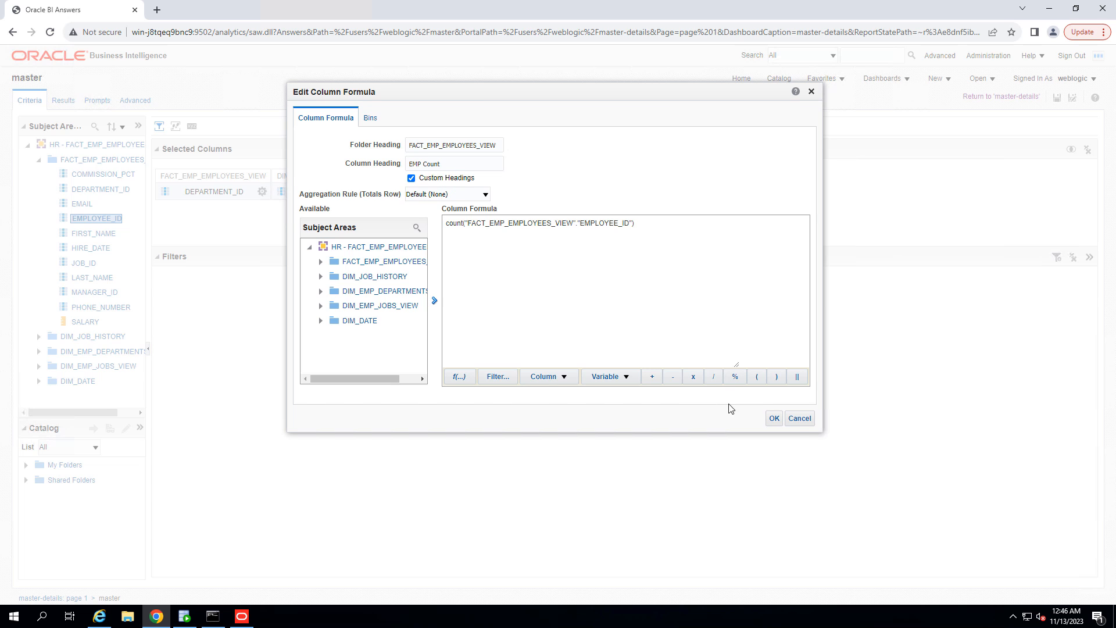
left_click(777, 418)
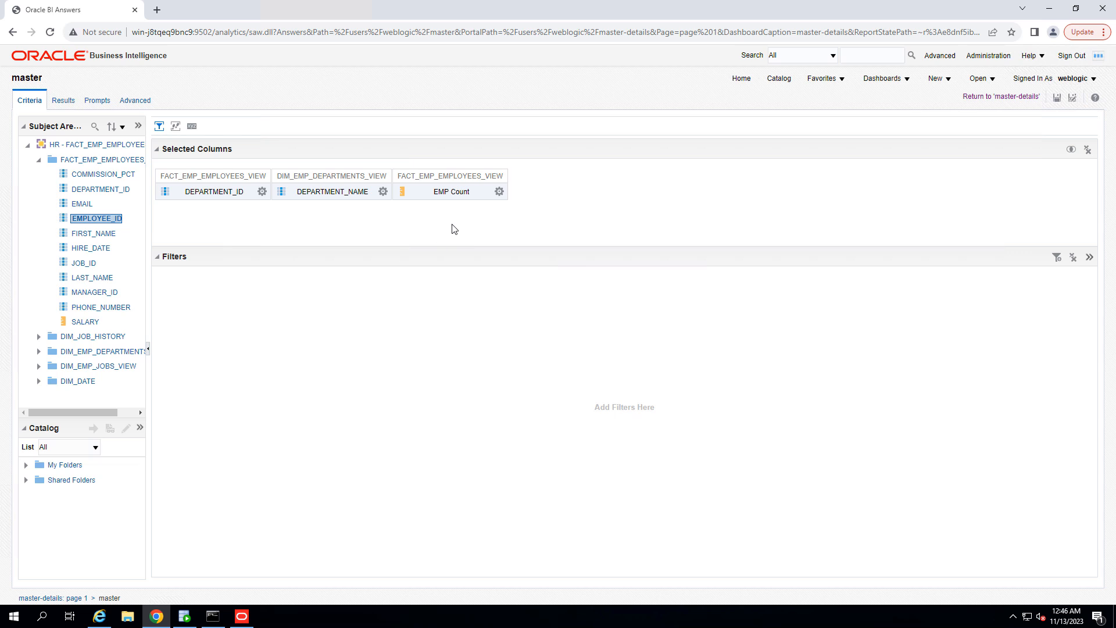
Step: Create a new bar graph view of EMP Count by DEPARTMENT_NAME in the master analysis results
left_click(63, 101)
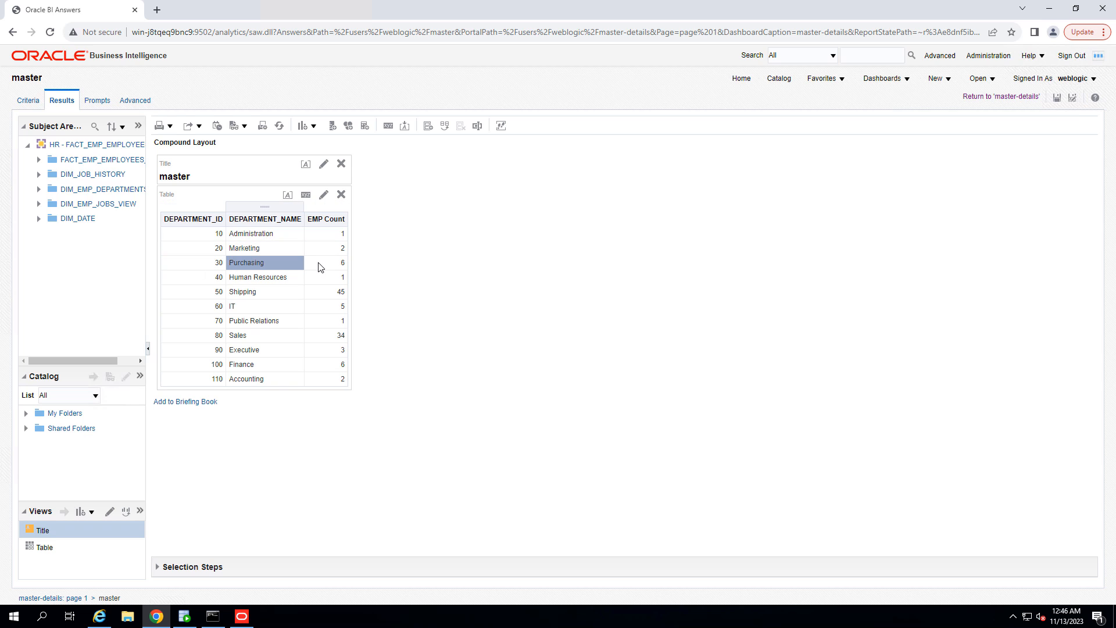
left_click(92, 514)
mouse_move(113, 394)
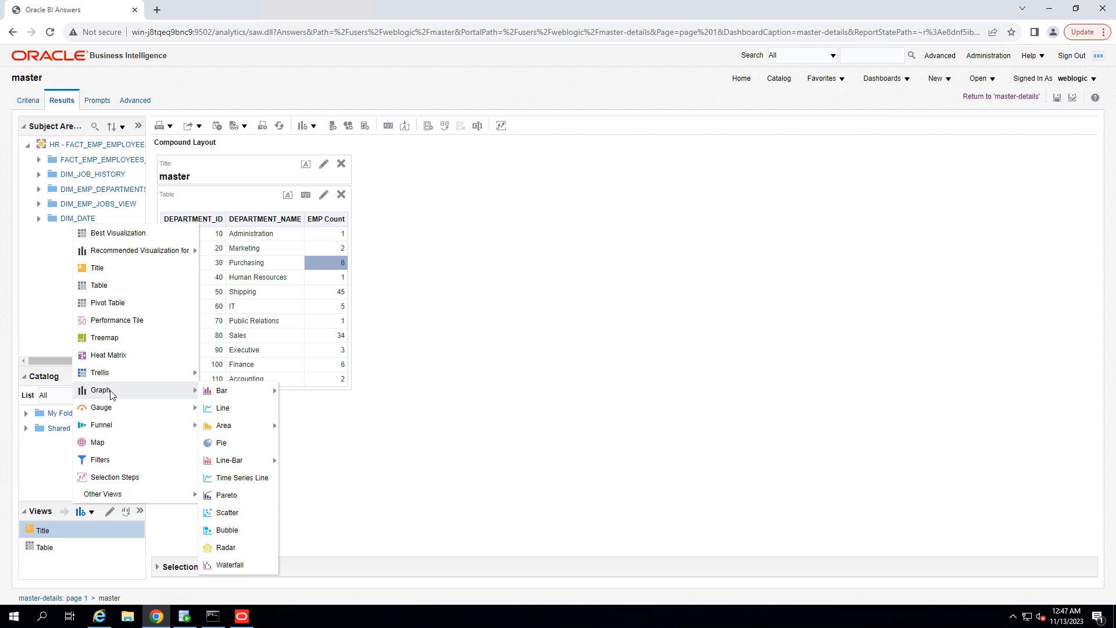
mouse_move(232, 399)
left_click(340, 393)
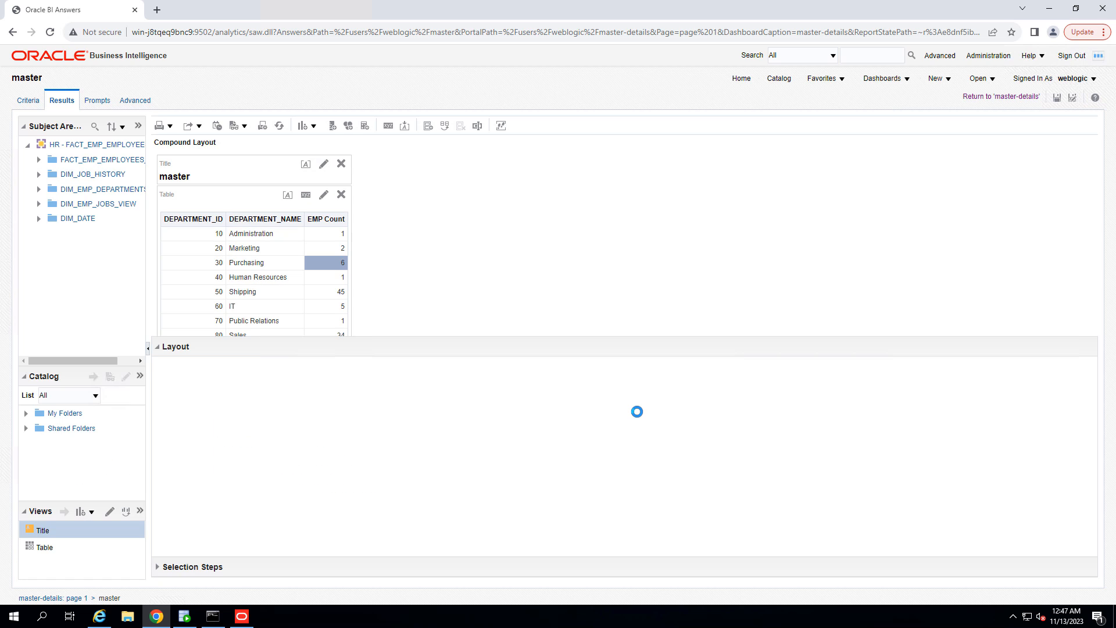
scroll(462, 435, "down", 1)
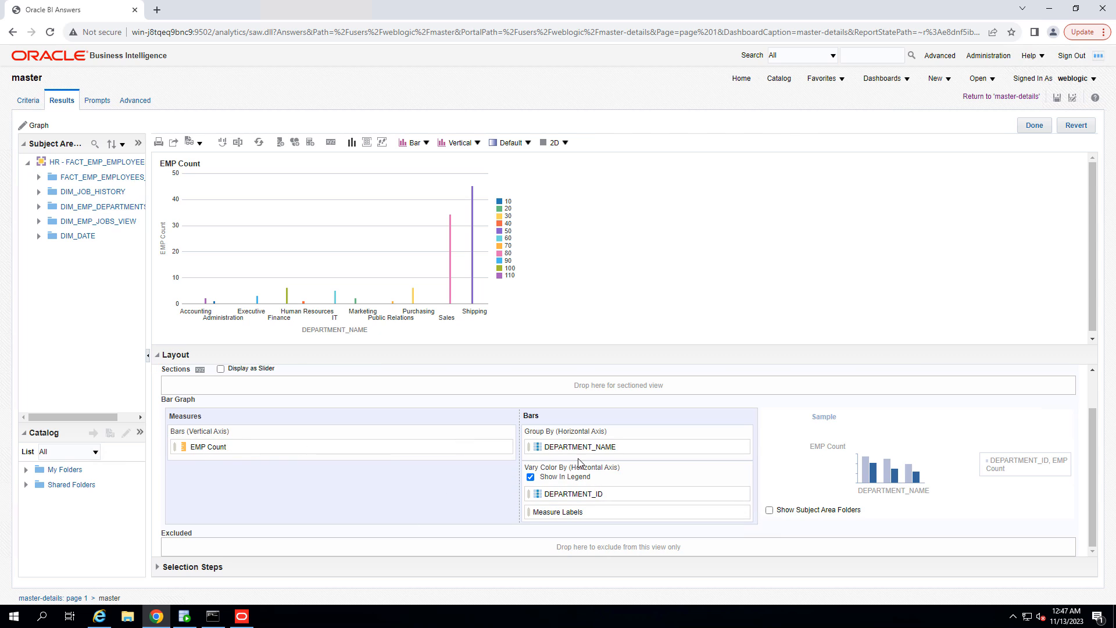
Step: Move DEPARTMENT_ID from the graph's Vary Color By area to Excluded and finish editing the graph
left_click_drag(566, 493, 226, 544)
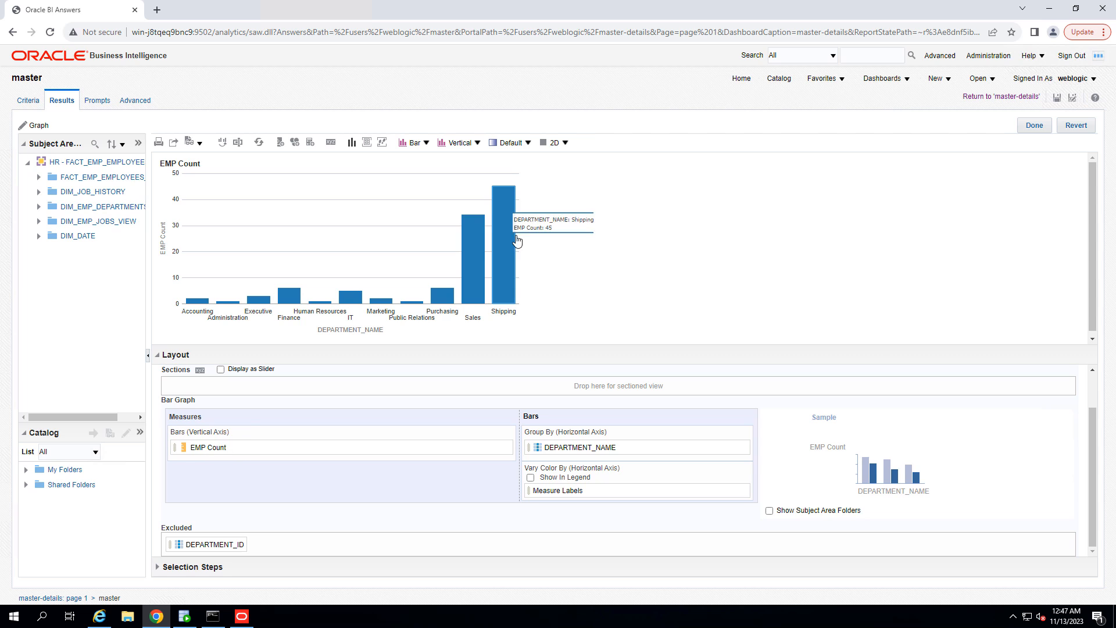
left_click(478, 246)
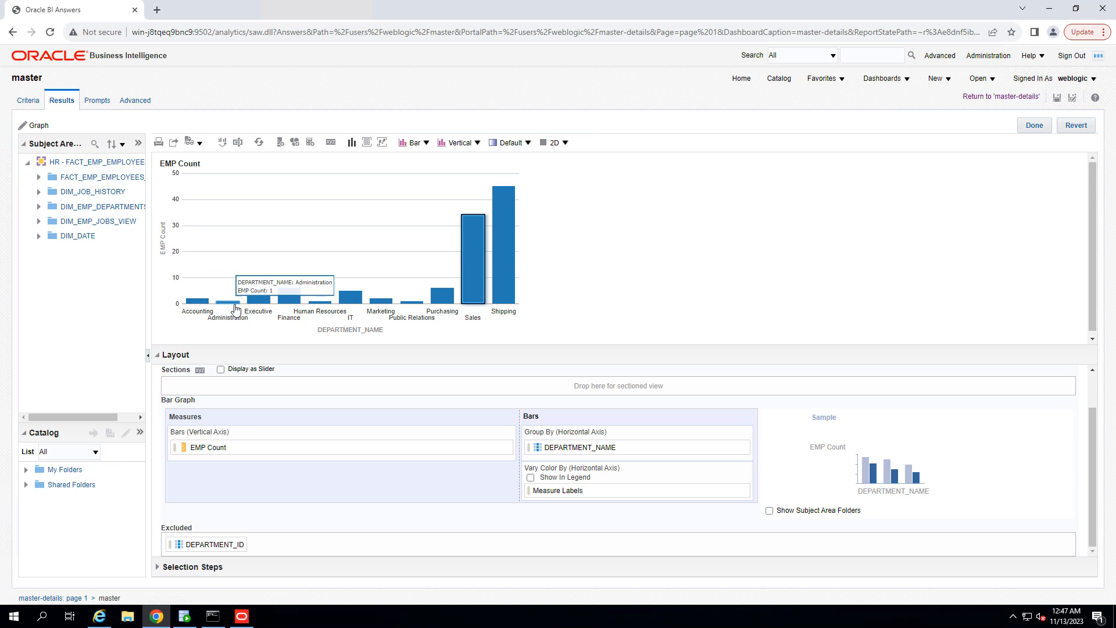
mouse_move(262, 307)
left_click(1035, 125)
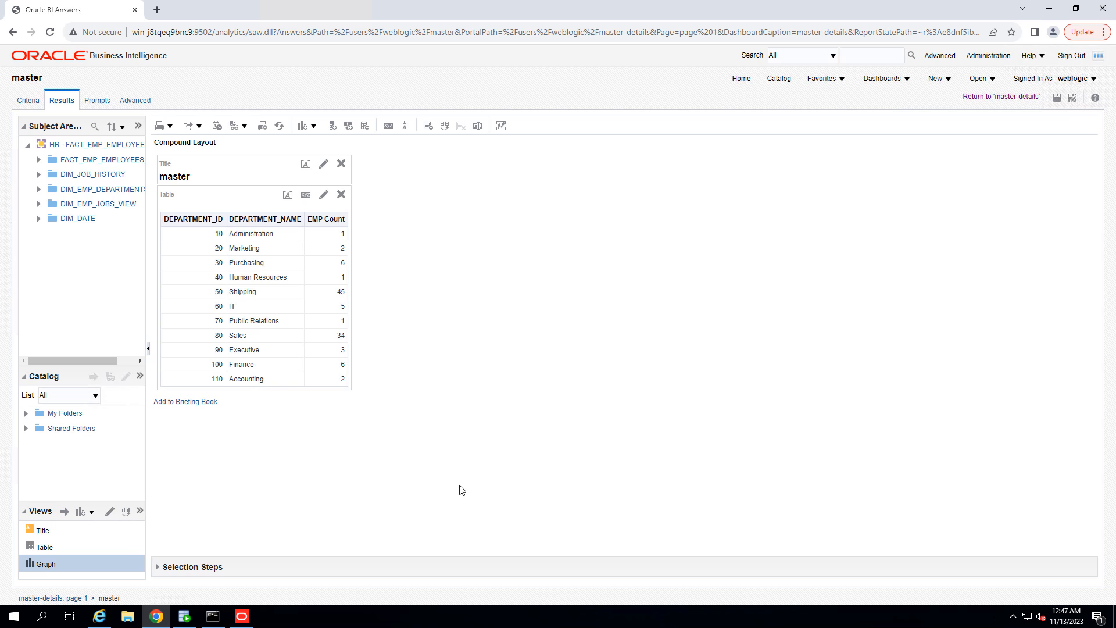
Step: Place the graph view beside the table in the compound layout and save the analysis
left_click_drag(64, 562, 349, 326)
left_click(1056, 99)
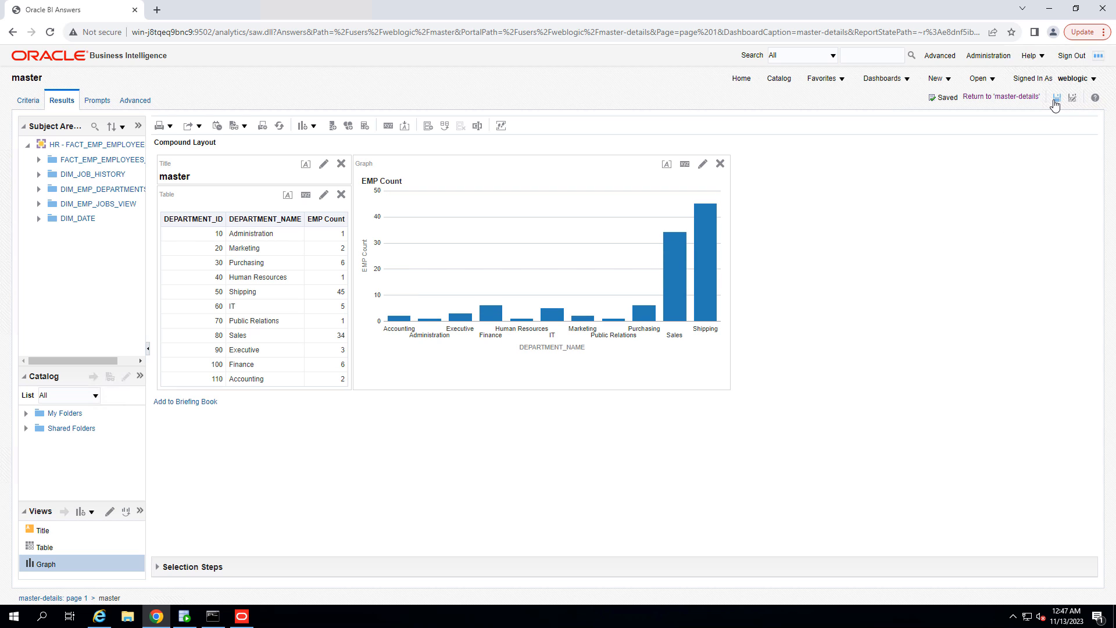
Step: Return to the dashboard and select departments in the master table to check the details analysis
left_click(1001, 97)
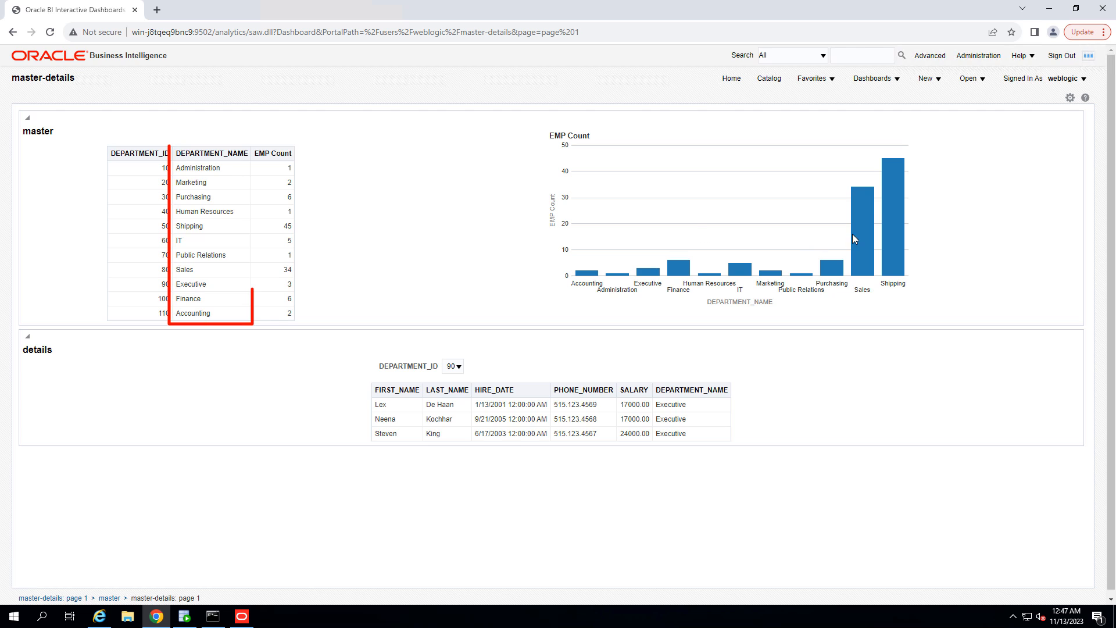
mouse_move(858, 237)
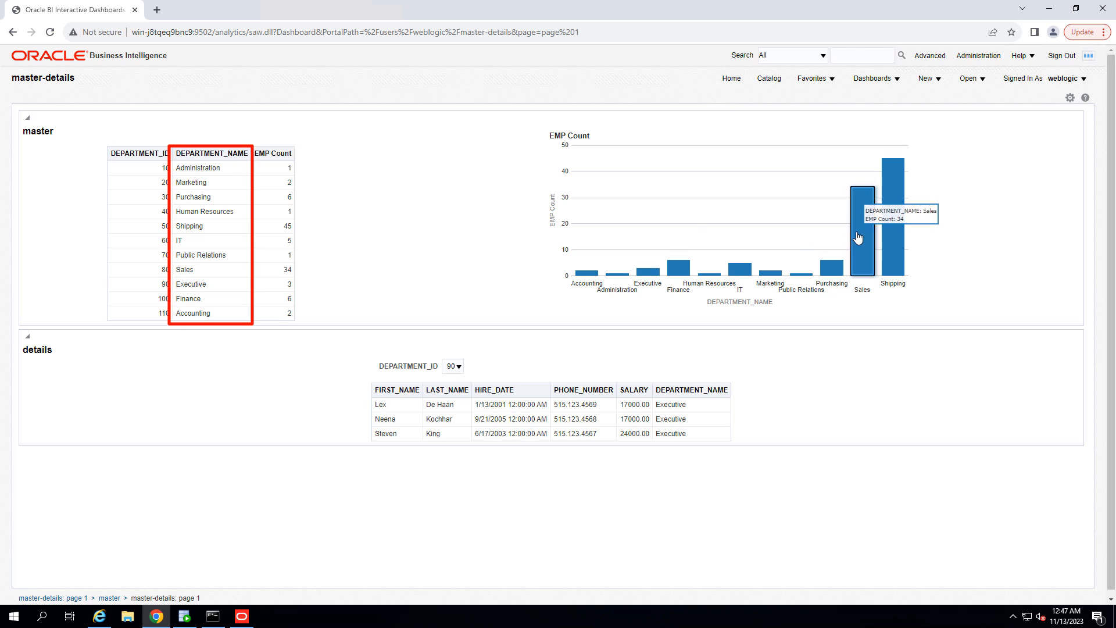
left_click(186, 242)
left_click(196, 211)
left_click(196, 185)
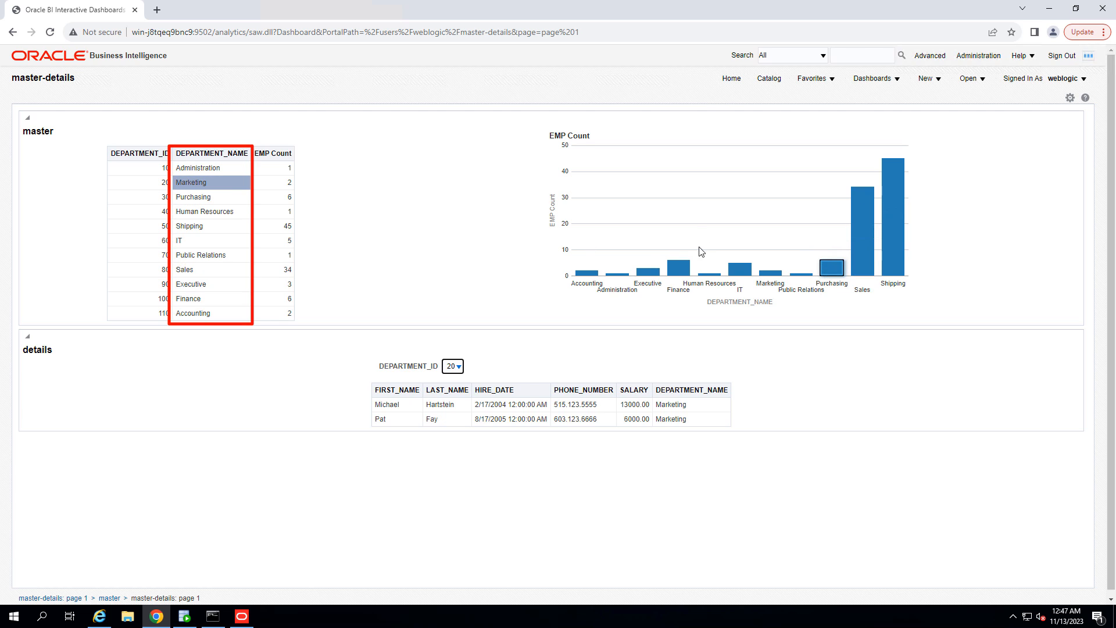
mouse_move(744, 273)
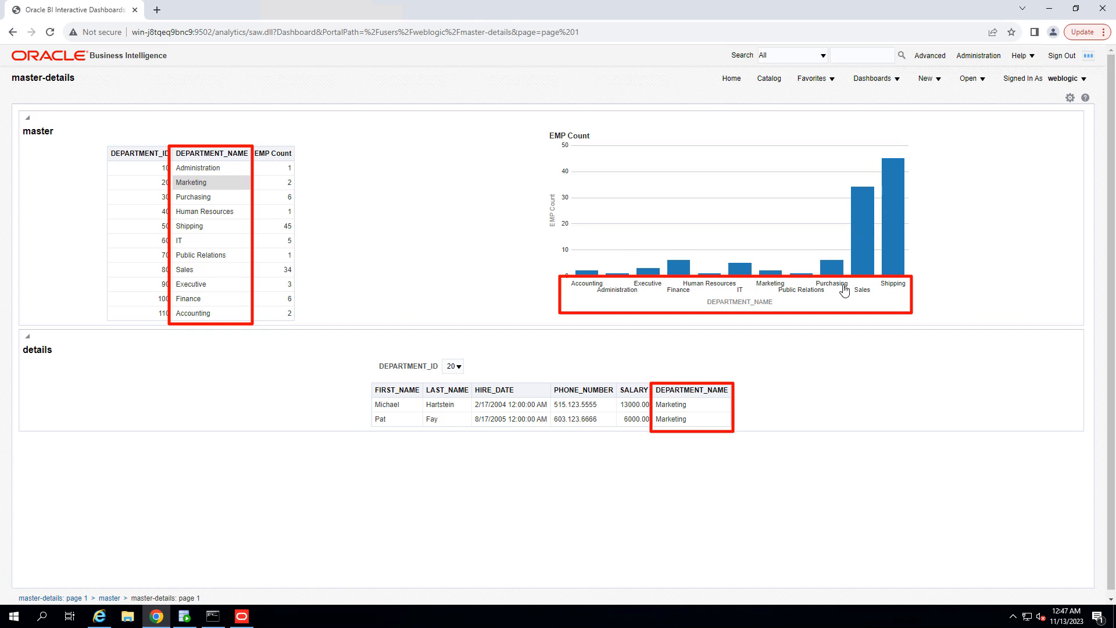
right_click(749, 304)
left_click(721, 307)
right_click(727, 301)
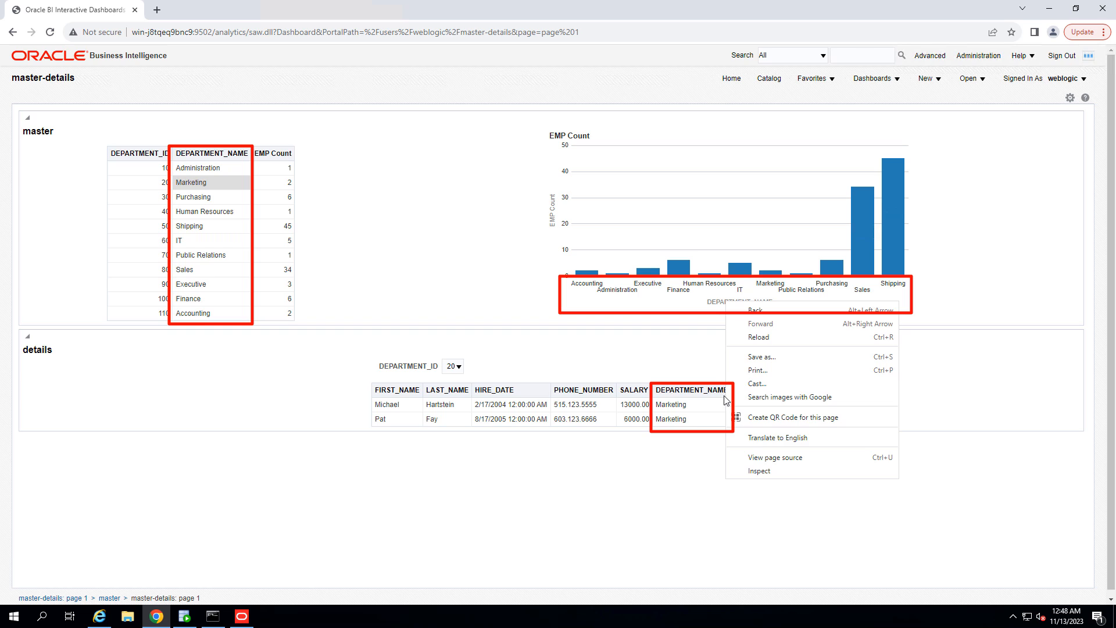
left_click(622, 344)
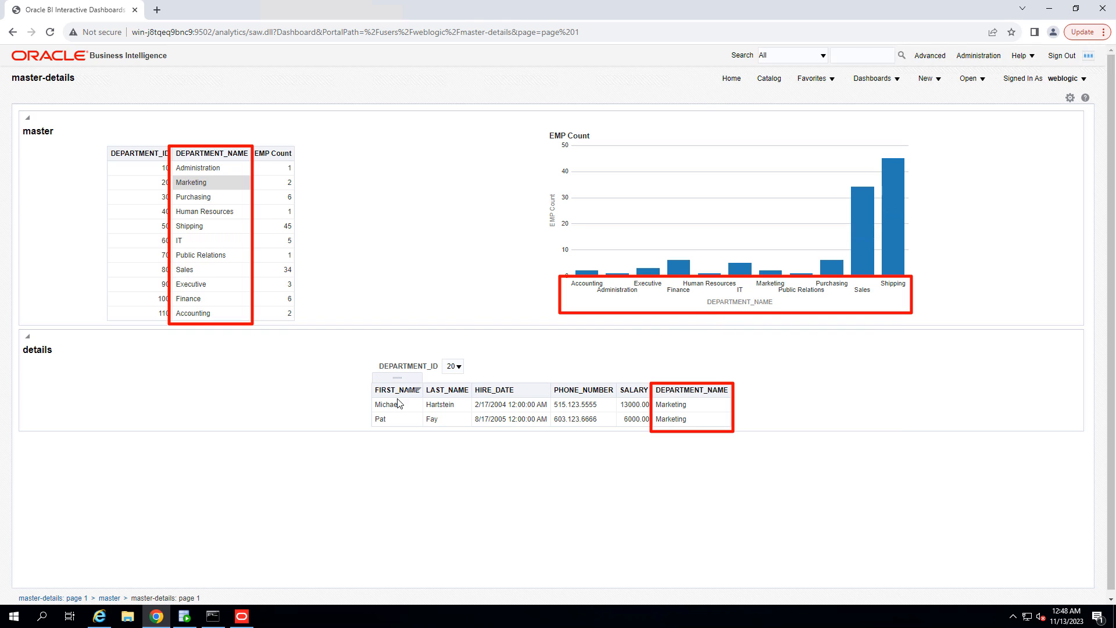
Step: Open the dashboard in edit mode and start editing the details analysis
mouse_move(679, 386)
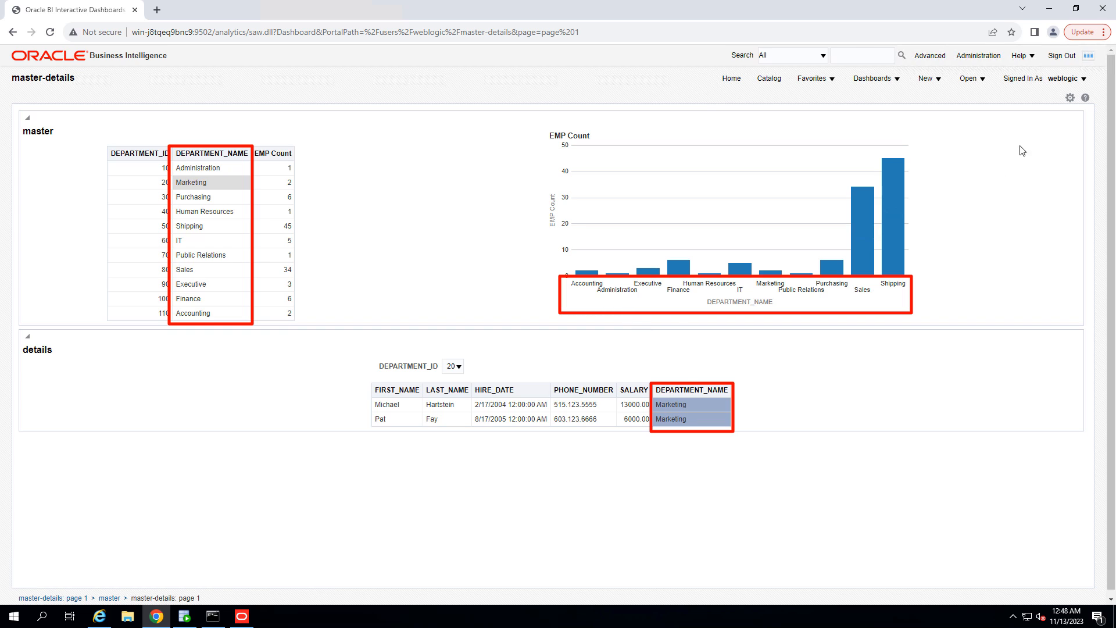
left_click(1071, 98)
left_click(970, 120)
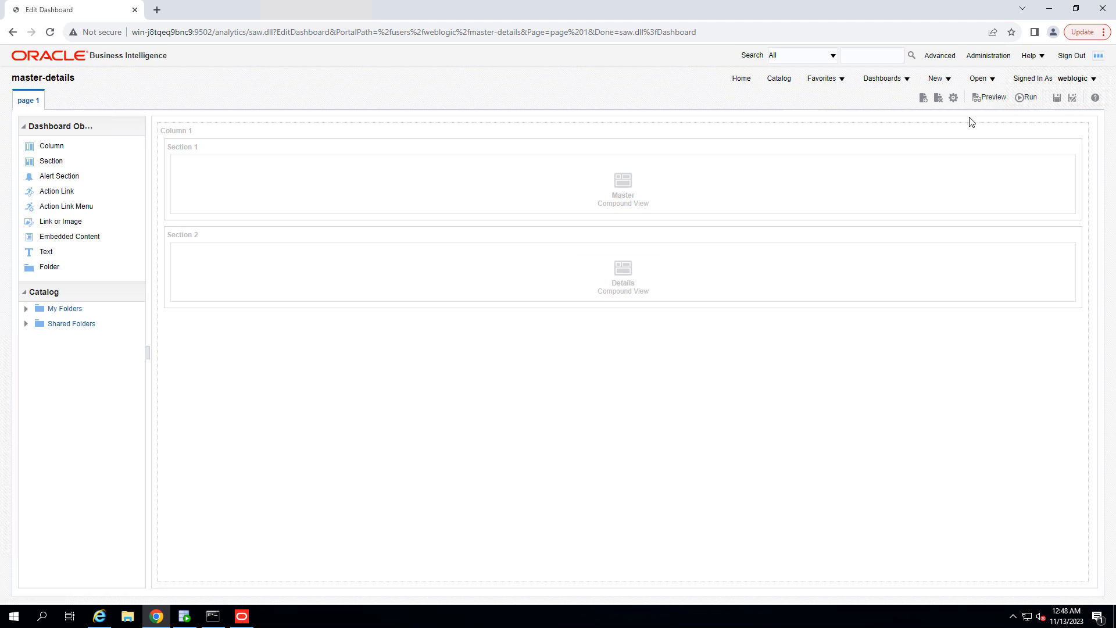
left_click(1057, 252)
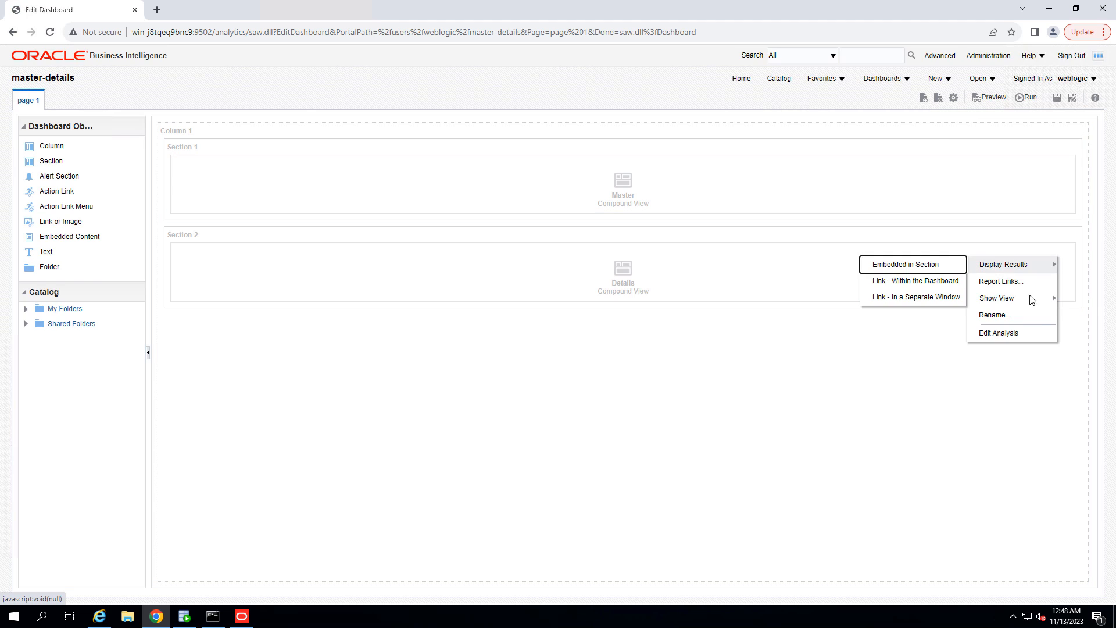
left_click(996, 331)
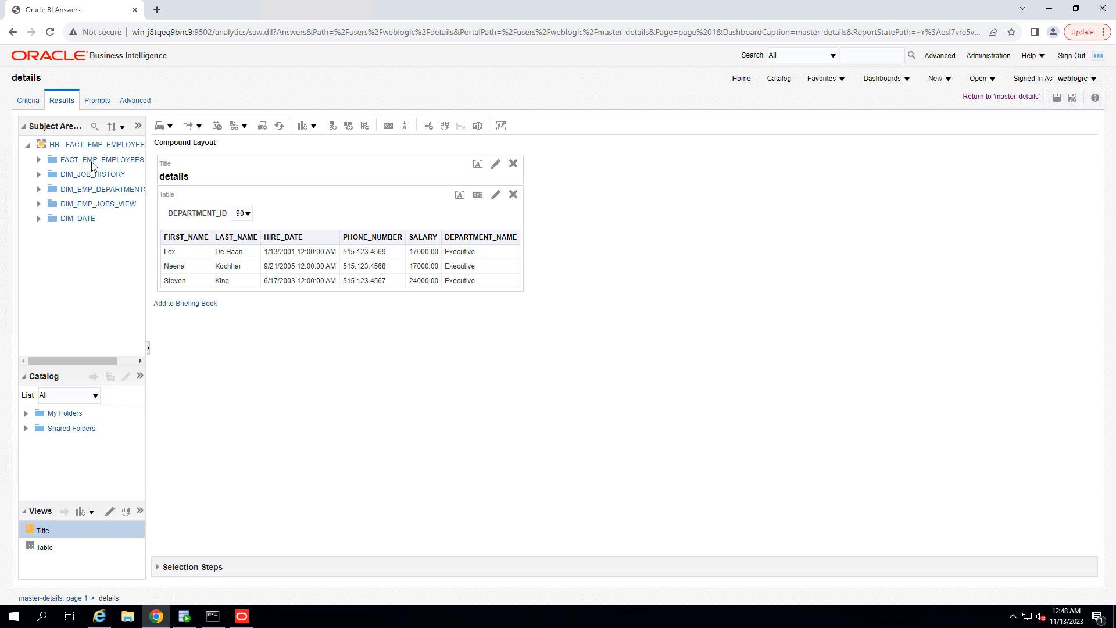
Step: Edit the details table view and move DEPARTMENT_NAME from its columns into the Table Prompts area
left_click(495, 194)
scroll(441, 433, "down", 1)
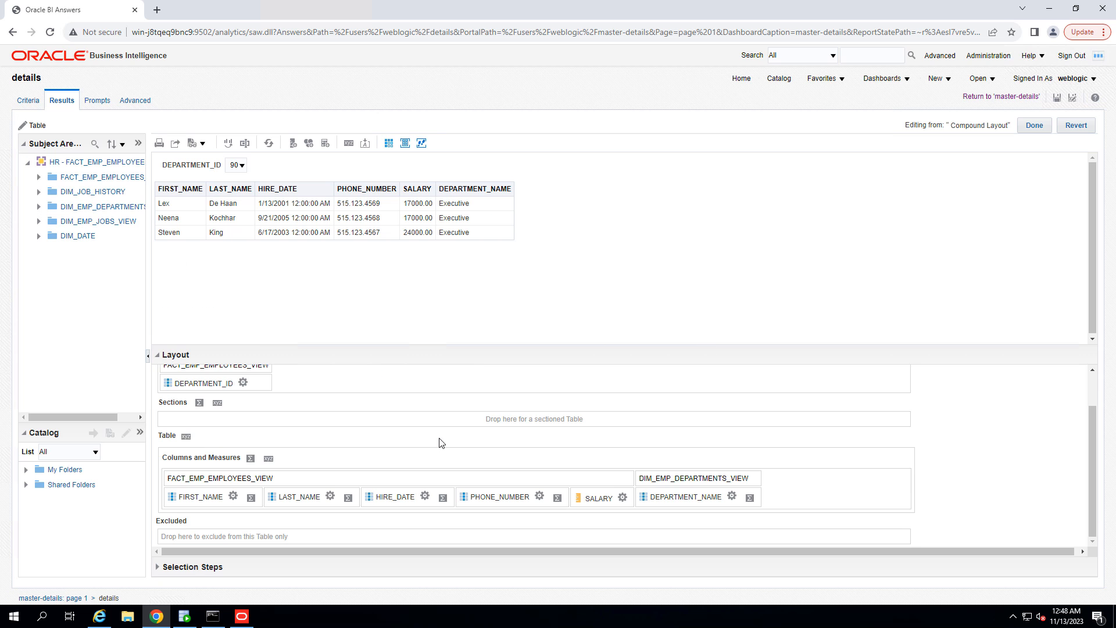
scroll(234, 397, "up", 1)
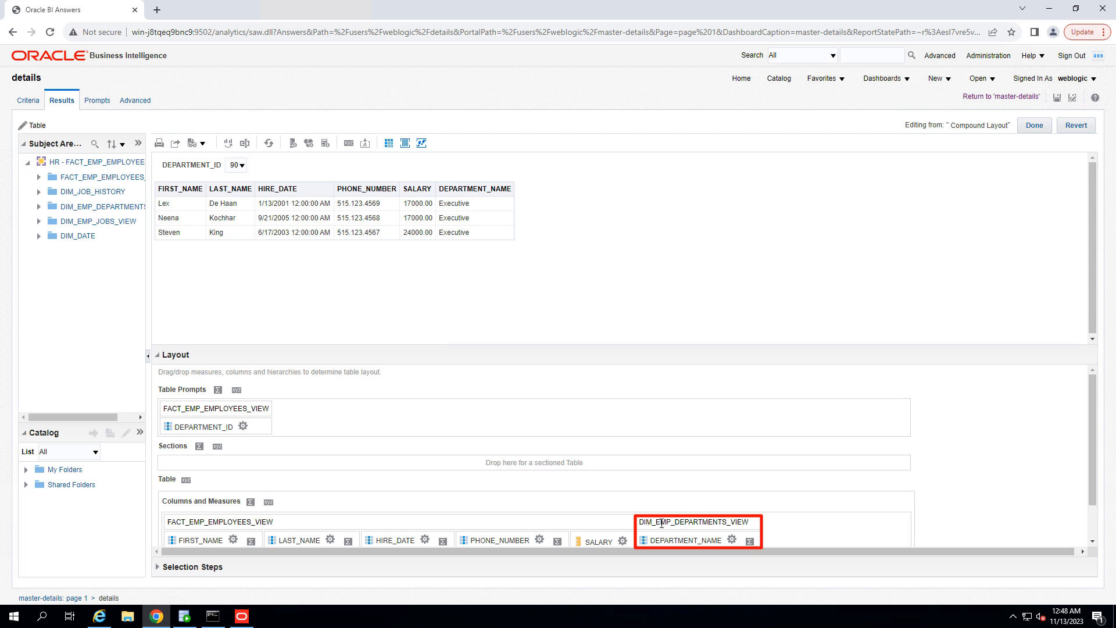
left_click_drag(660, 534, 363, 410)
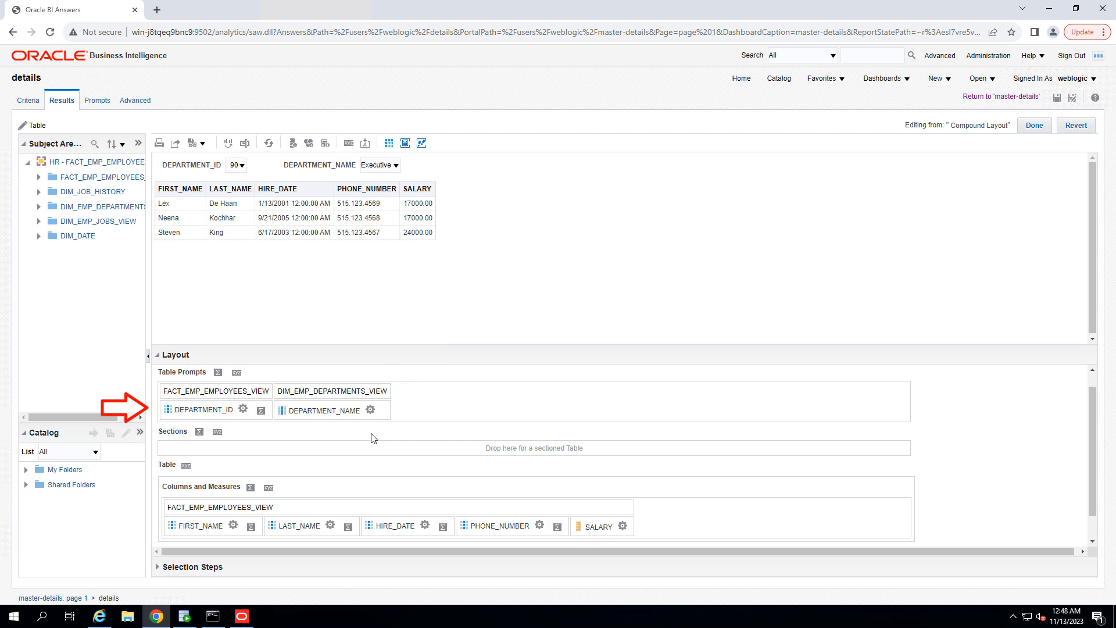
Step: Move DEPARTMENT_ID from the Table Prompts into the table columns, finish editing, and return to the dashboard
scroll(373, 438, "down", 1)
left_click_drag(188, 377, 627, 509)
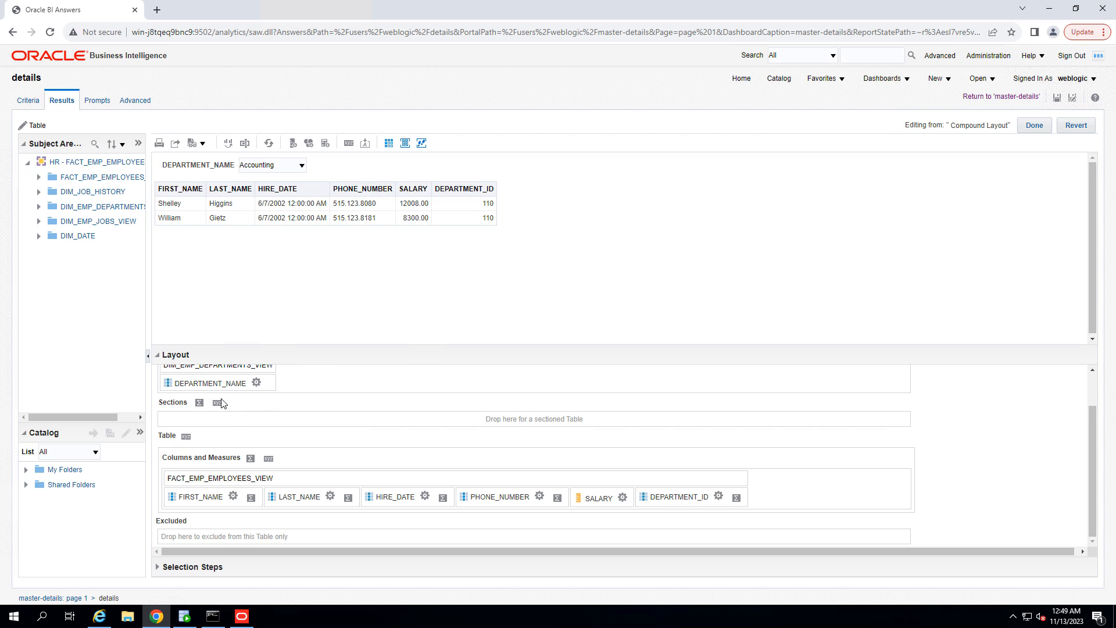
scroll(208, 390, "up", 1)
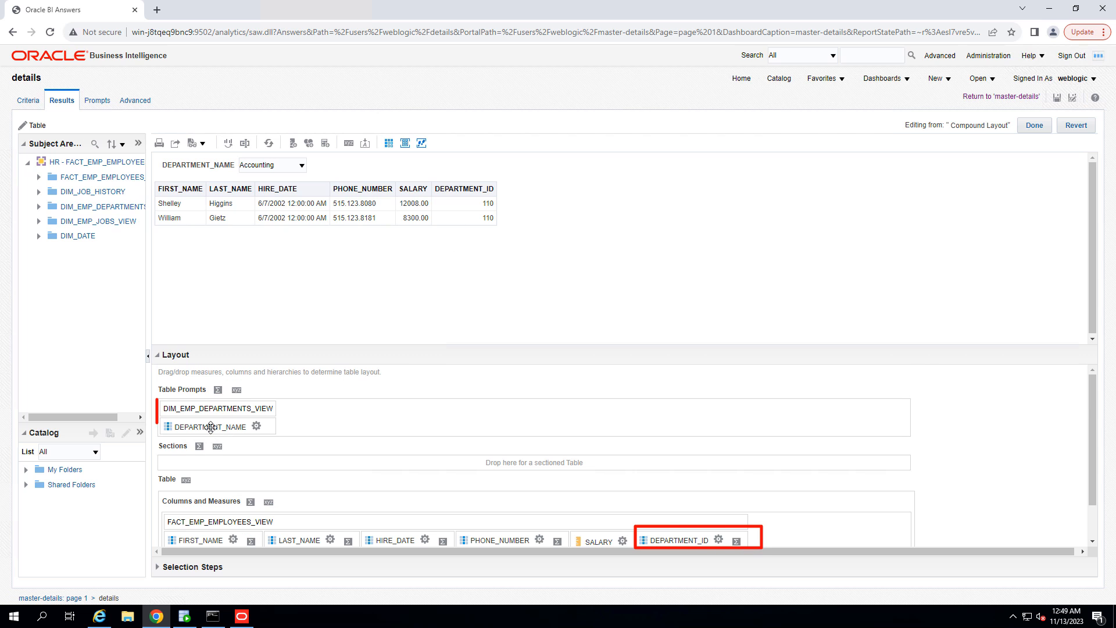
left_click(1029, 128)
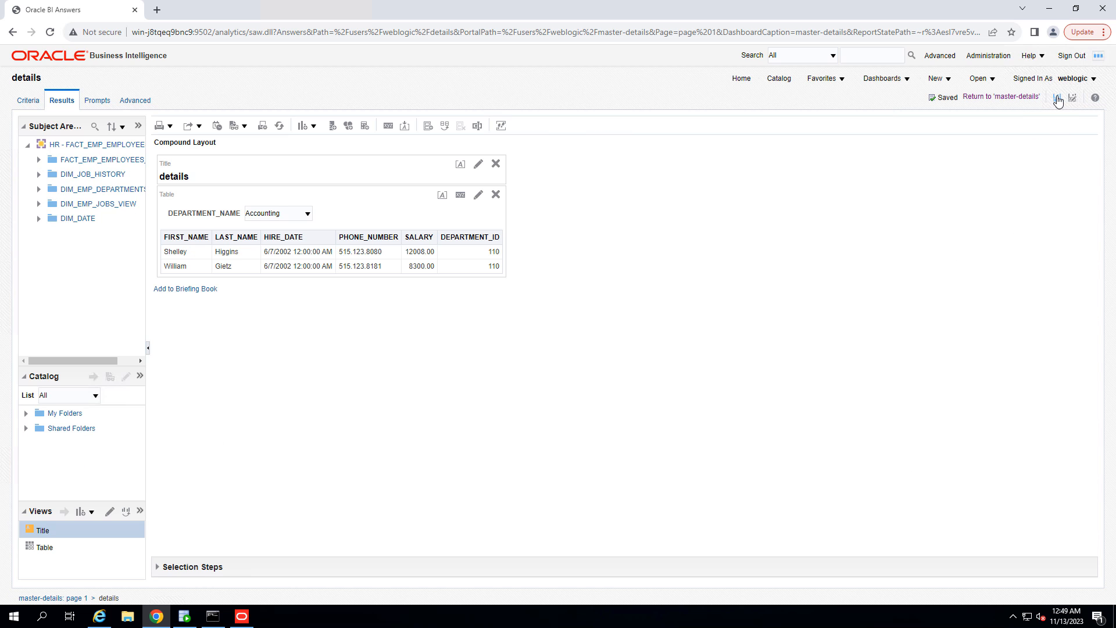
left_click(1006, 97)
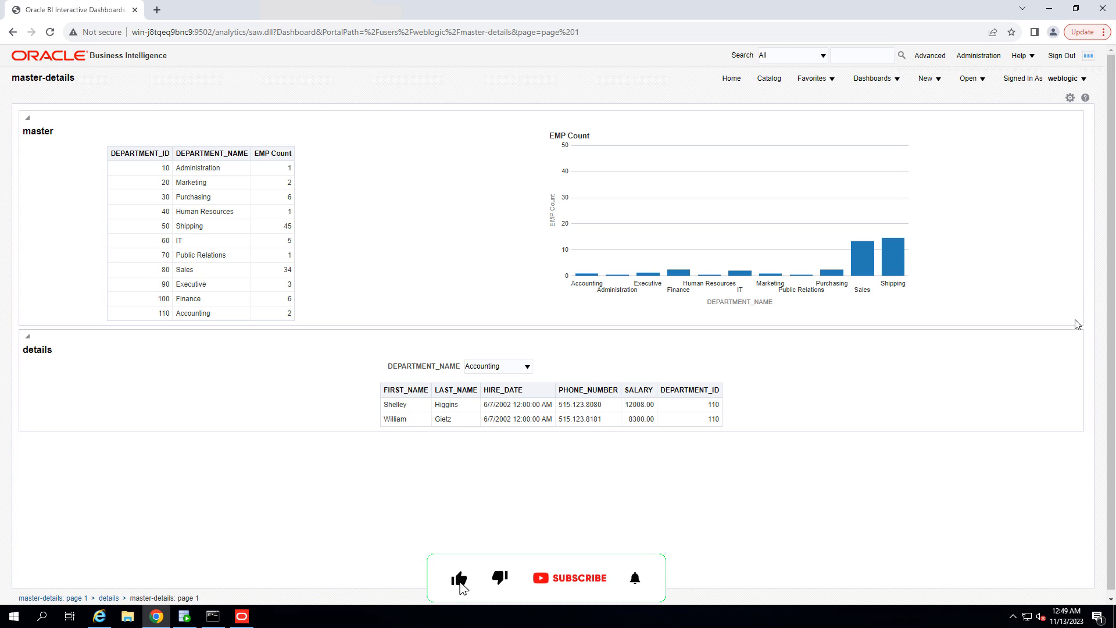
Step: Select departments in the master table, the graph bars and the details prompt to test the linked details
left_click(162, 243)
left_click(194, 239)
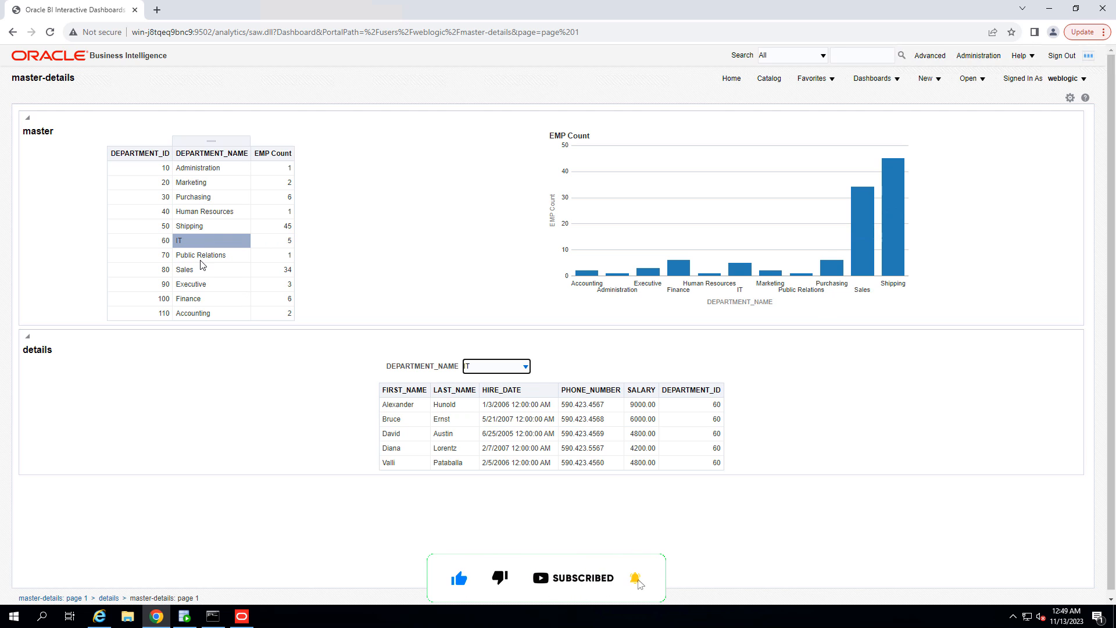
left_click(202, 256)
left_click(203, 199)
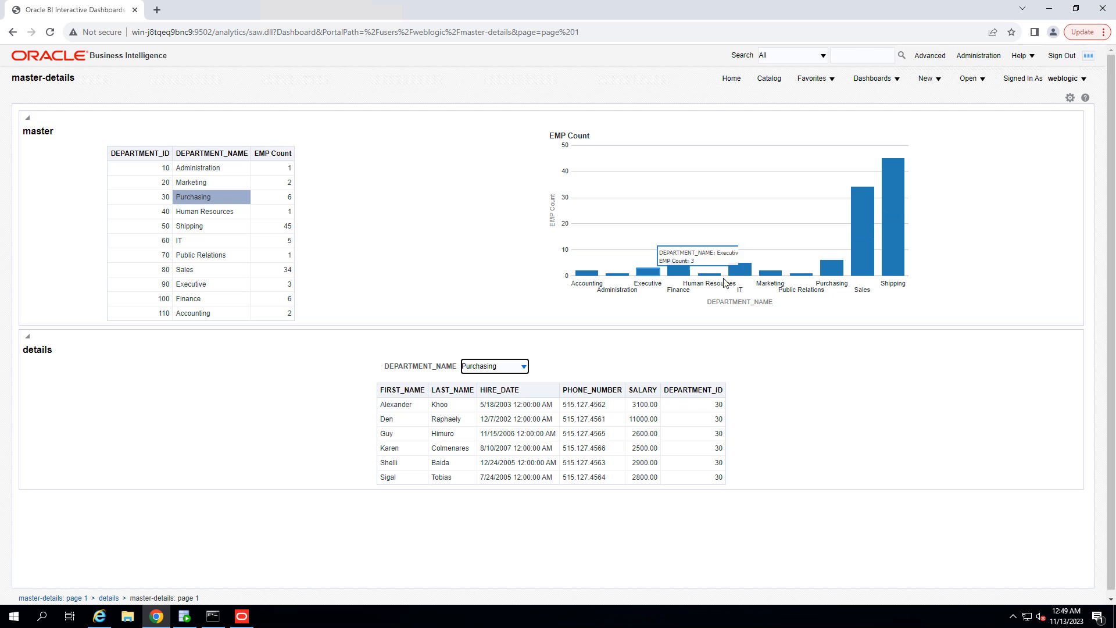
left_click(901, 251)
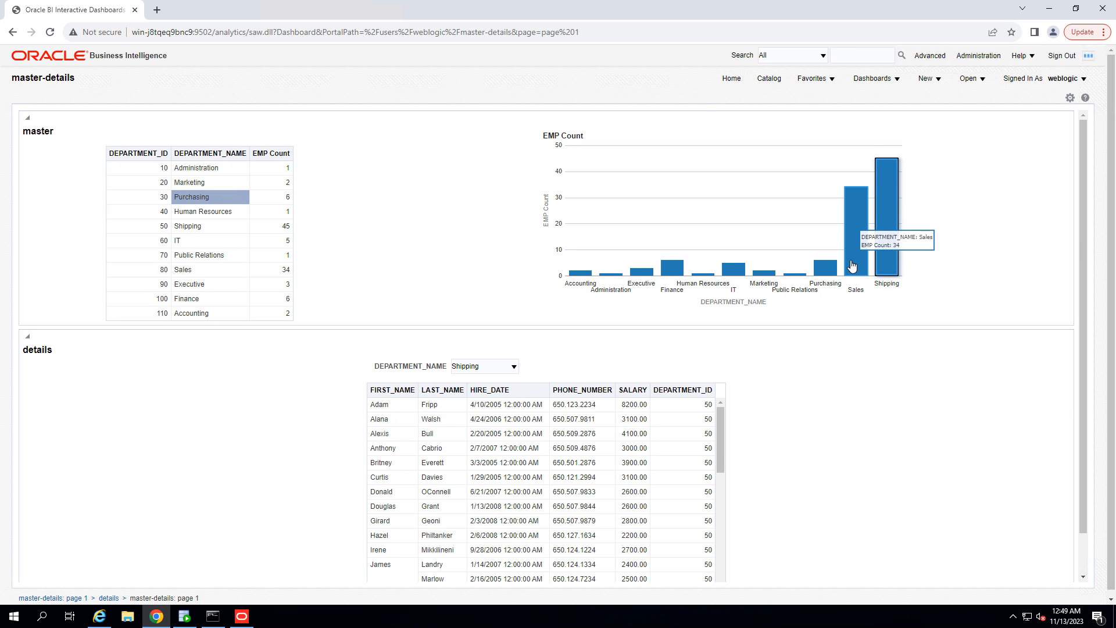
left_click(852, 265)
left_click(825, 269)
left_click(801, 274)
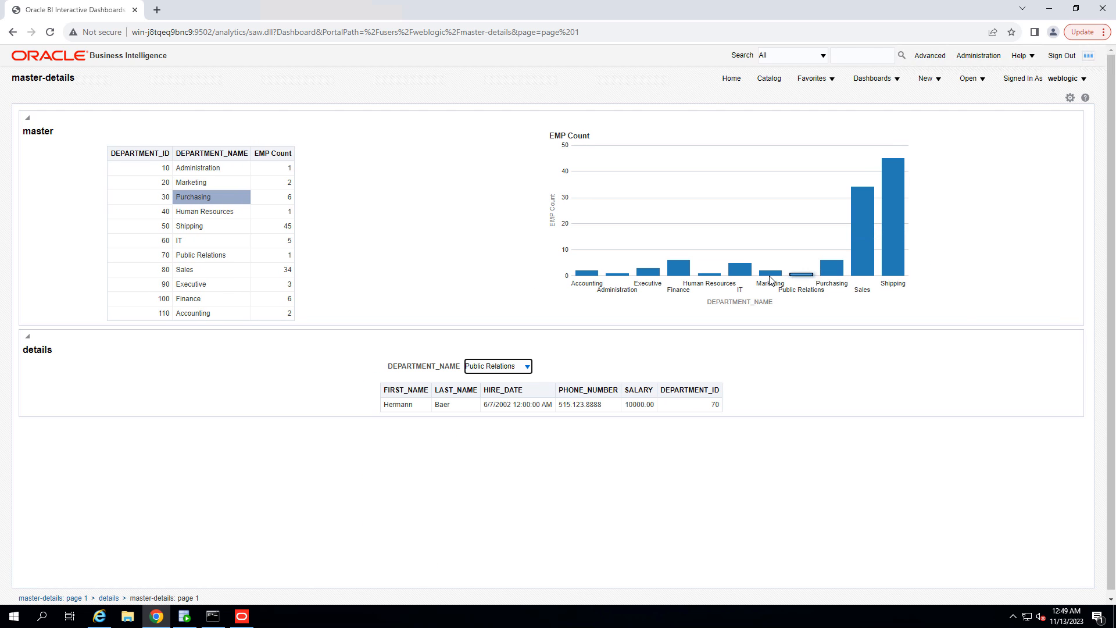
left_click(771, 273)
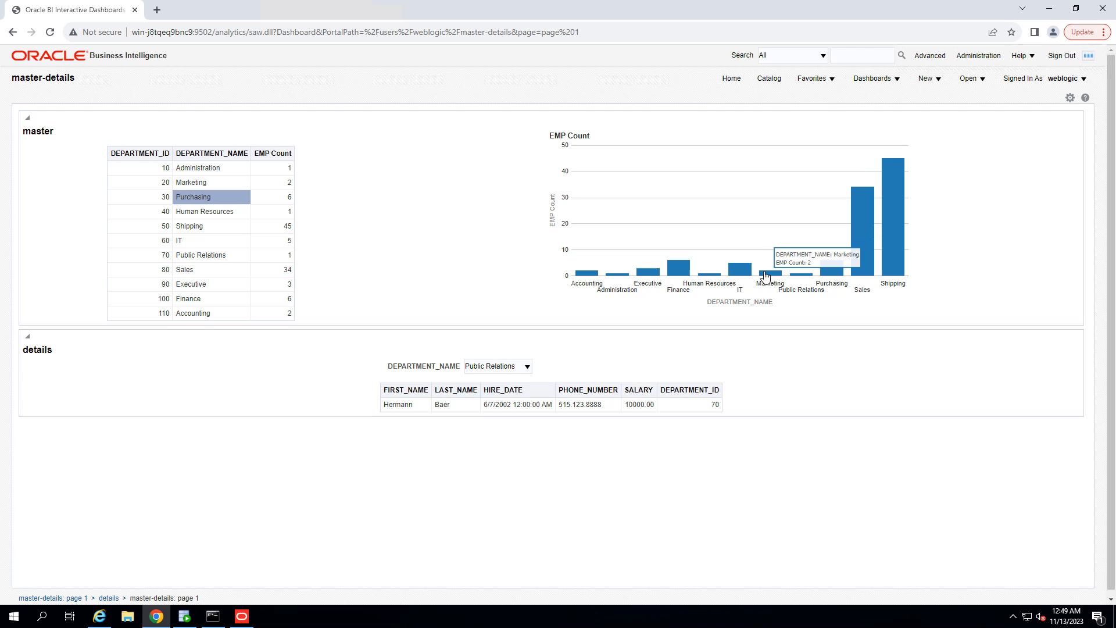
left_click(487, 372)
left_click(491, 427)
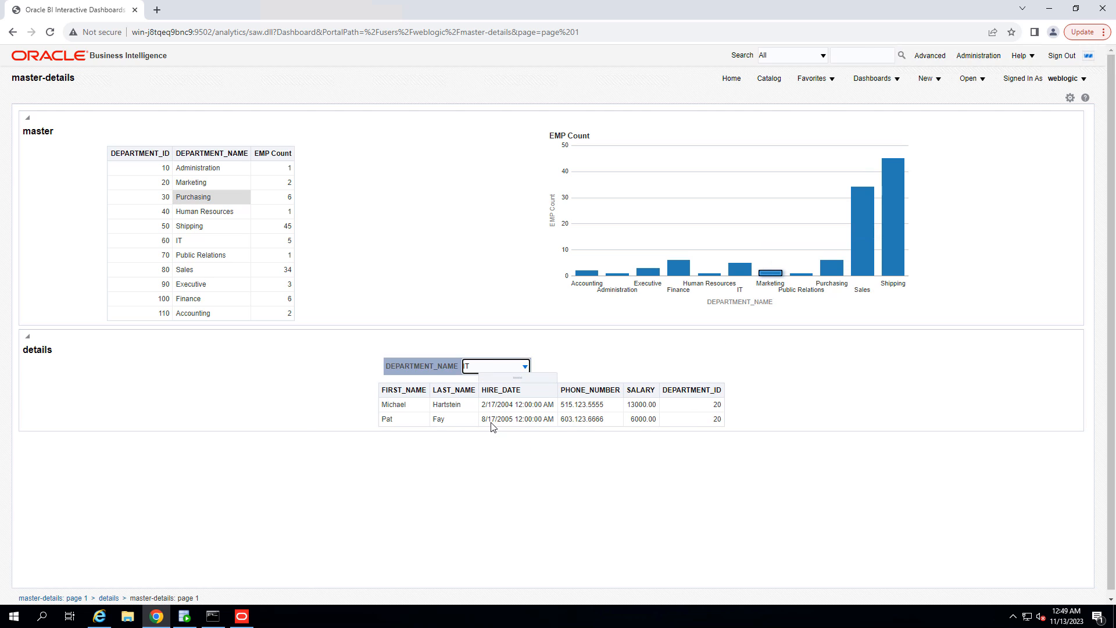
left_click(585, 273)
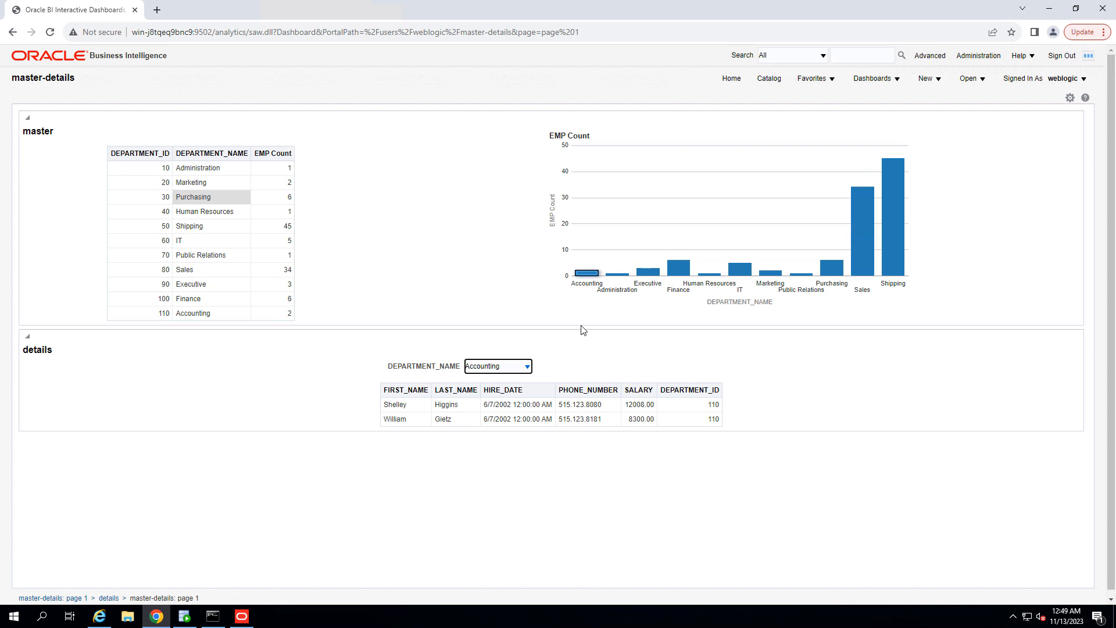